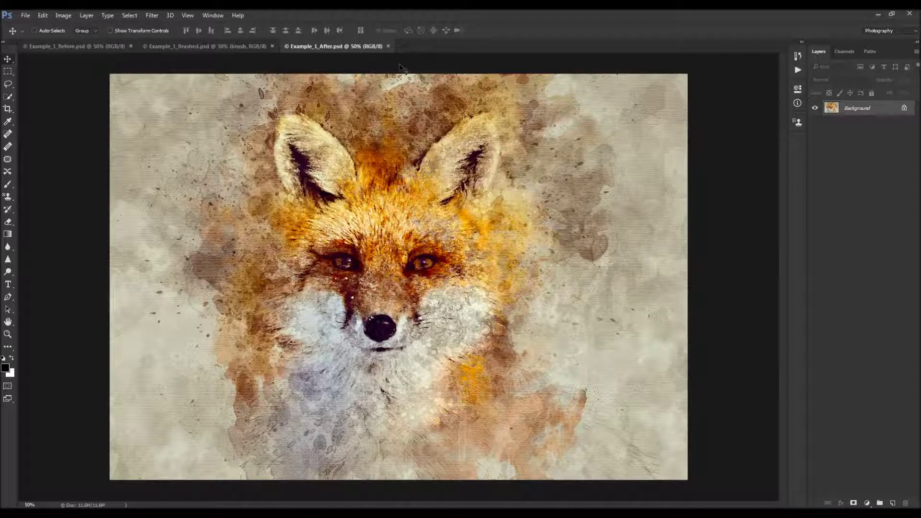
- Close the Example_1_After.psd and Example_1_Brushed.psd documents, leaving Example_1_Before.psd open
click(388, 46)
click(272, 46)
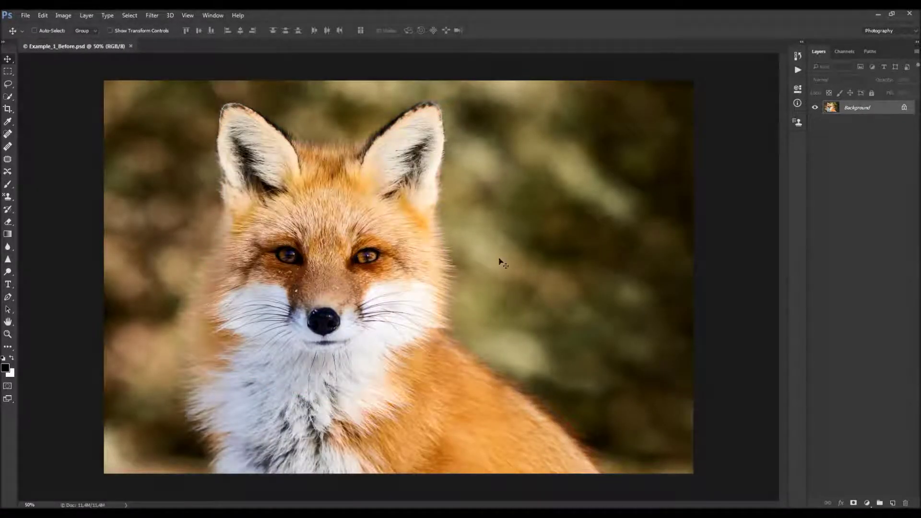
- Turn the locked Background into a regular layer and convert that layer back into the Background
key(ctrl+plus)
alt+double_click(877, 110)
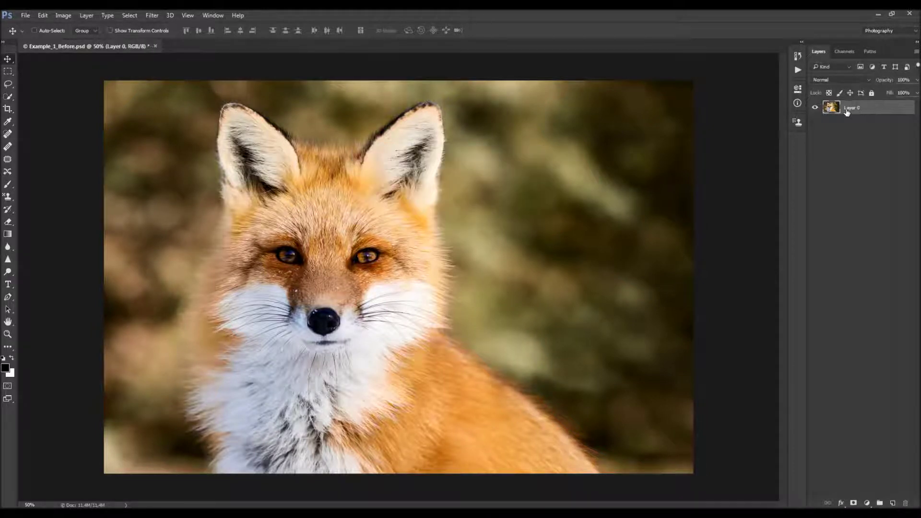
click(84, 15)
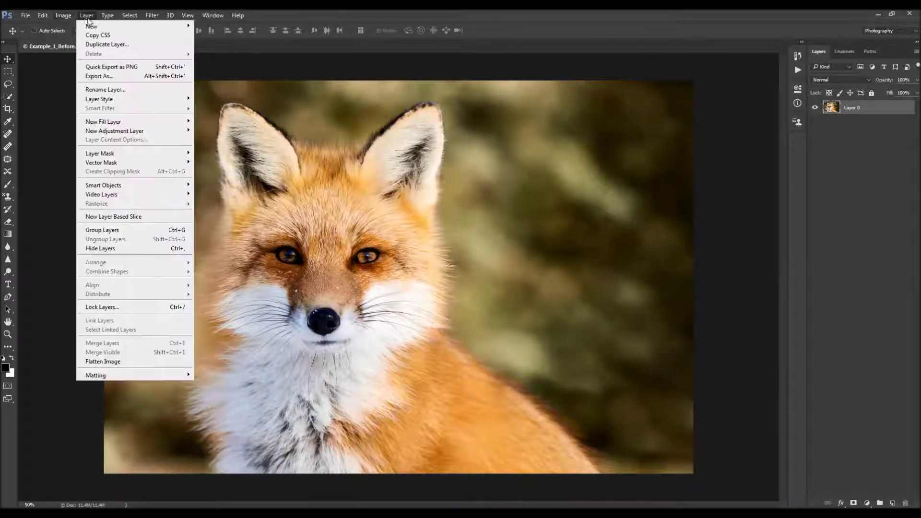
mouse_move(91, 27)
click(255, 36)
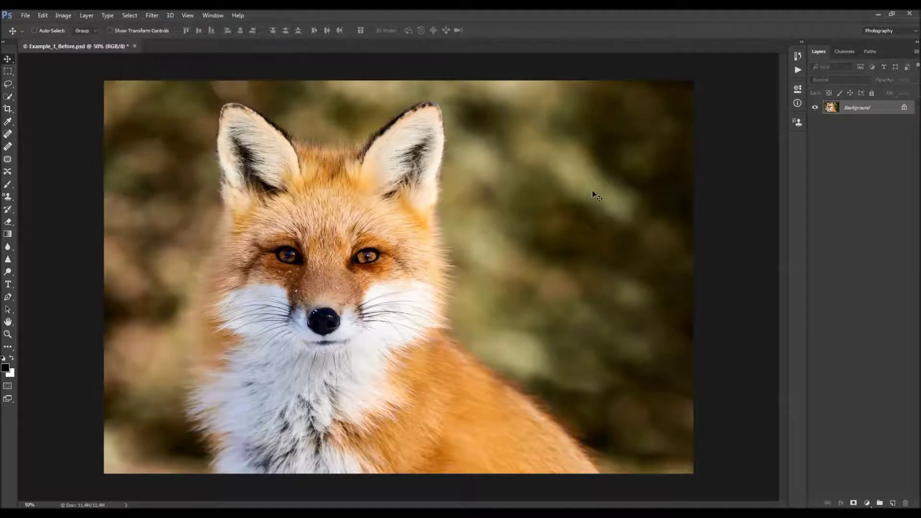
- Check the Layers panel options, including the setting that adds "copy" to copied layers and groups
click(916, 52)
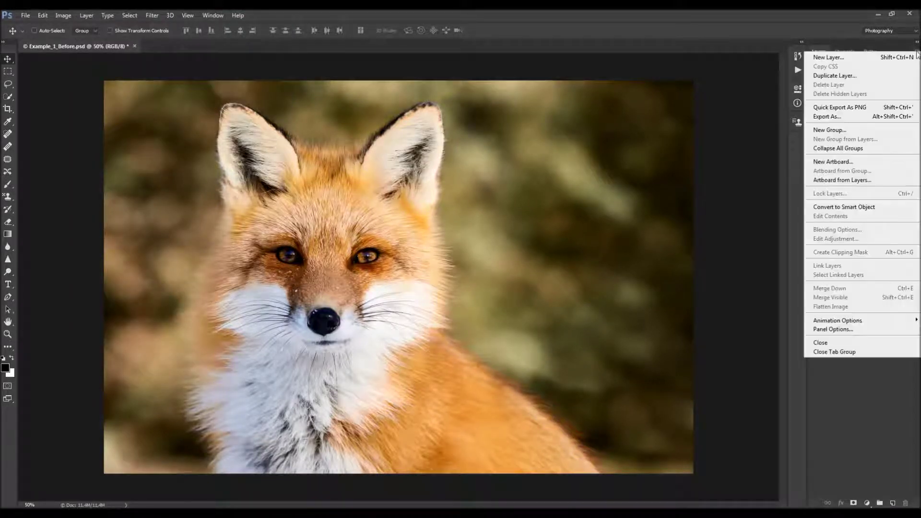
click(854, 329)
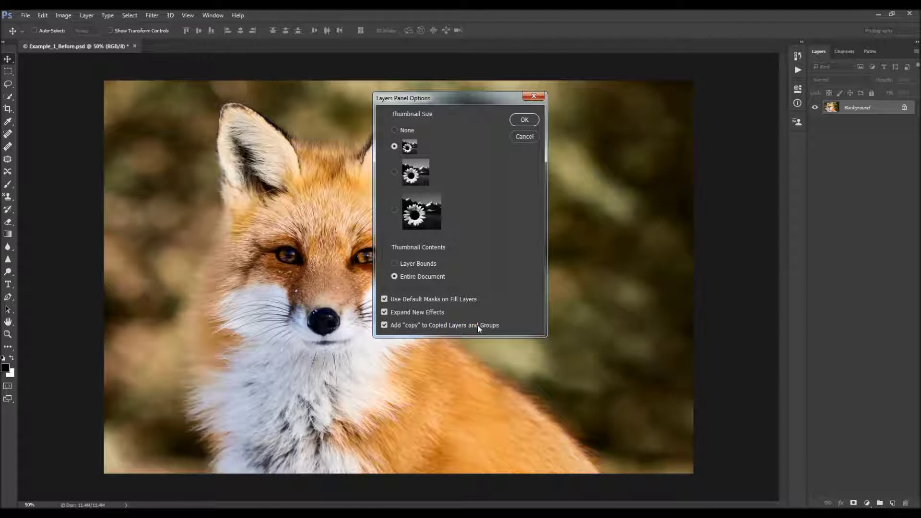
click(534, 98)
- Check the photo's colour mode and bit depth, and inspect its pixel dimensions and resolution
click(64, 16)
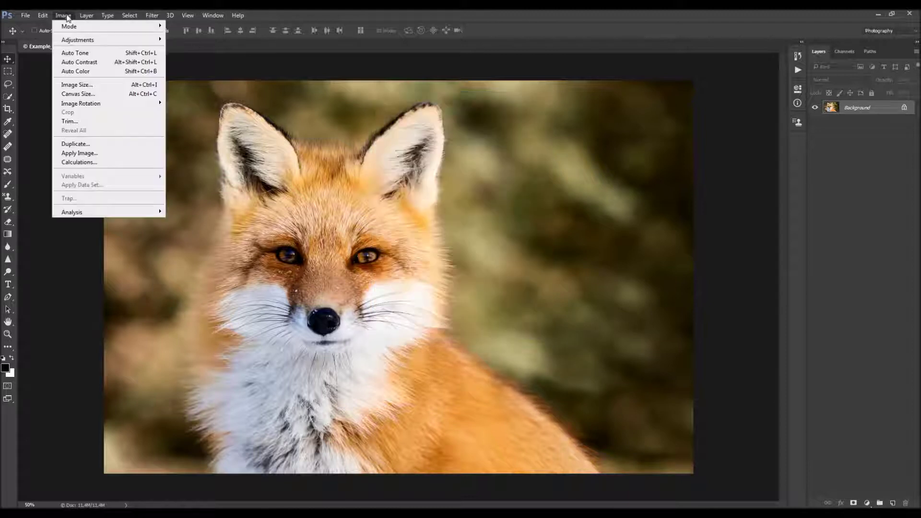
mouse_move(69, 27)
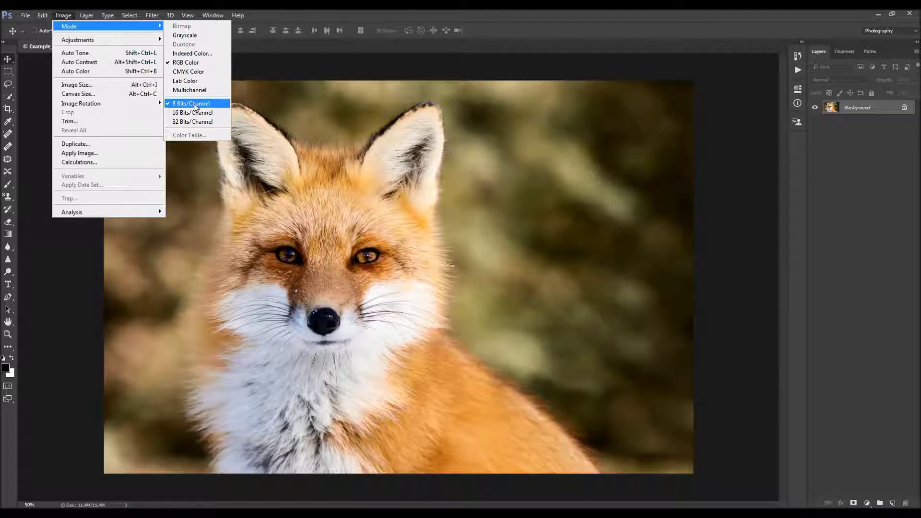
click(98, 89)
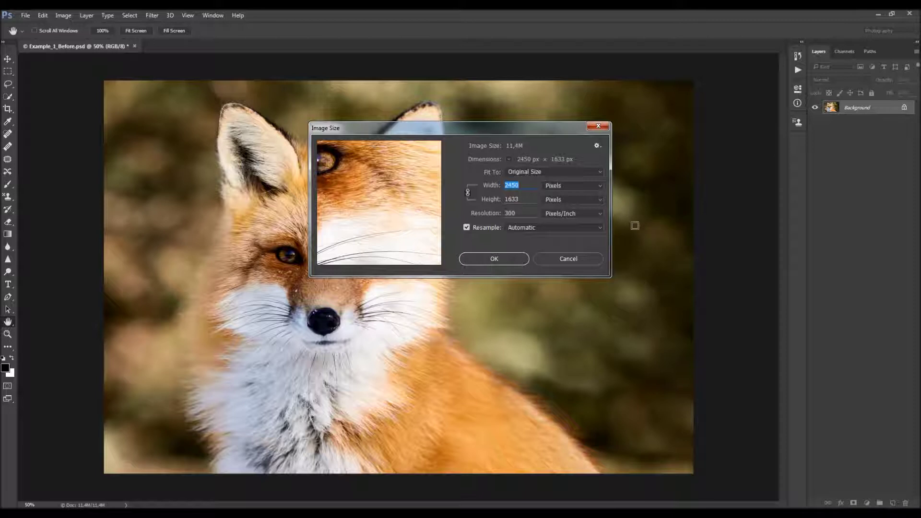
click(601, 127)
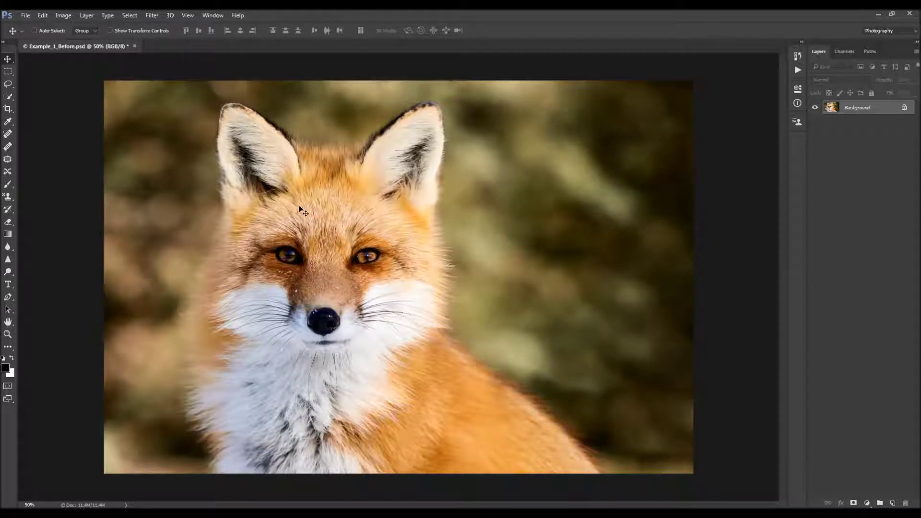
- Load the Aquarelle action set from the "CS6, CC, CC 2015.5, CC 2017, CC 2018+" folder and select its Aquarelle action
click(213, 15)
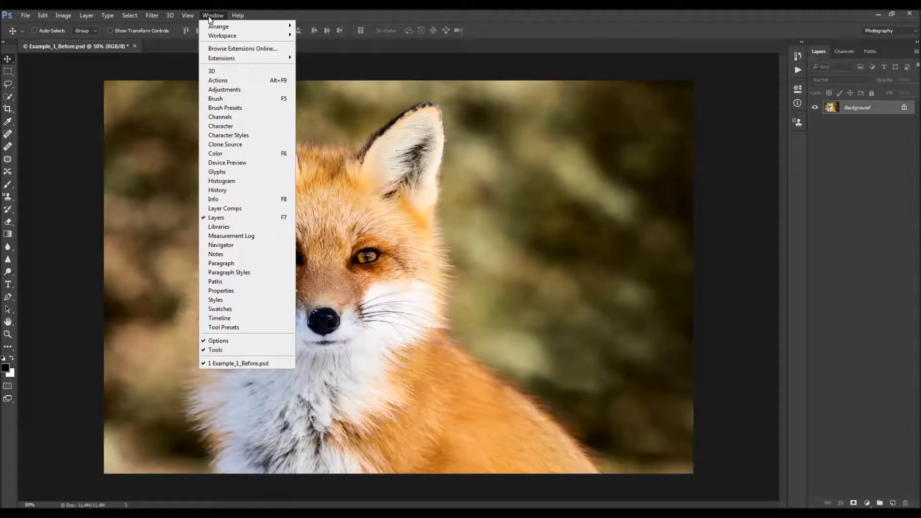
click(235, 83)
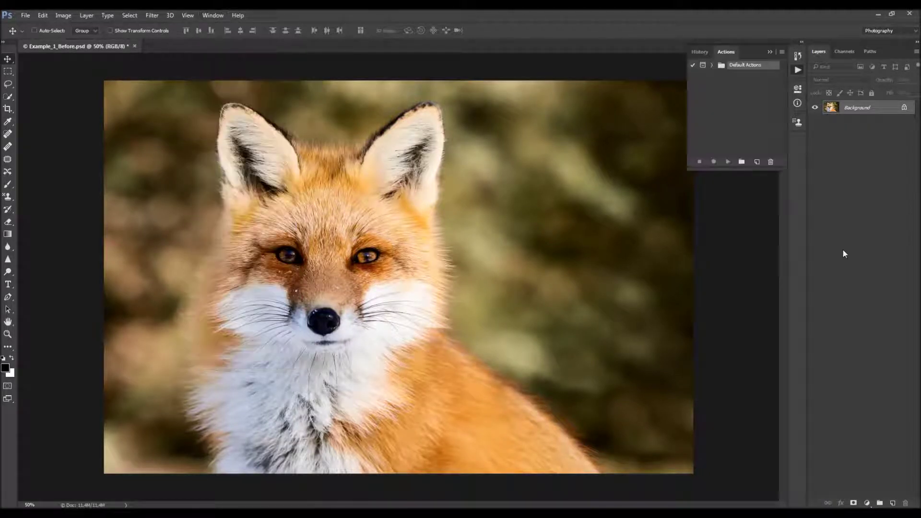
click(781, 52)
click(815, 228)
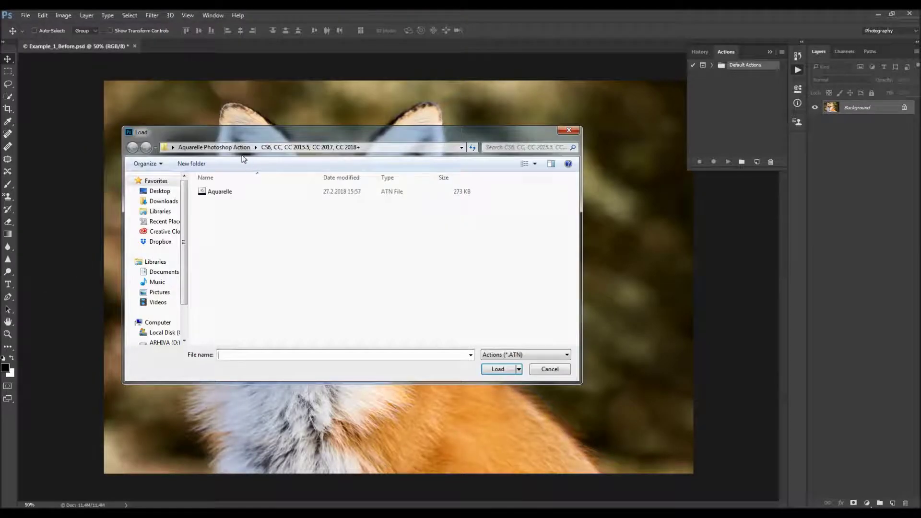
click(240, 147)
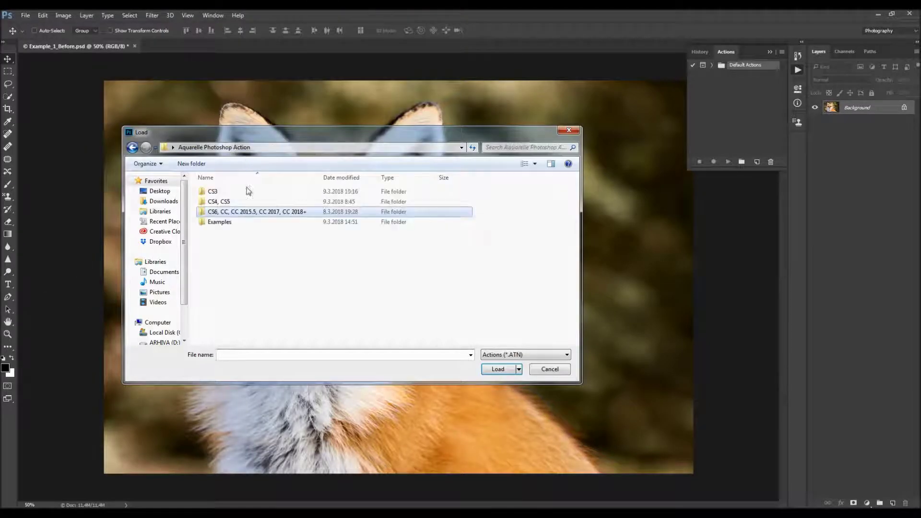
double_click(281, 214)
double_click(239, 192)
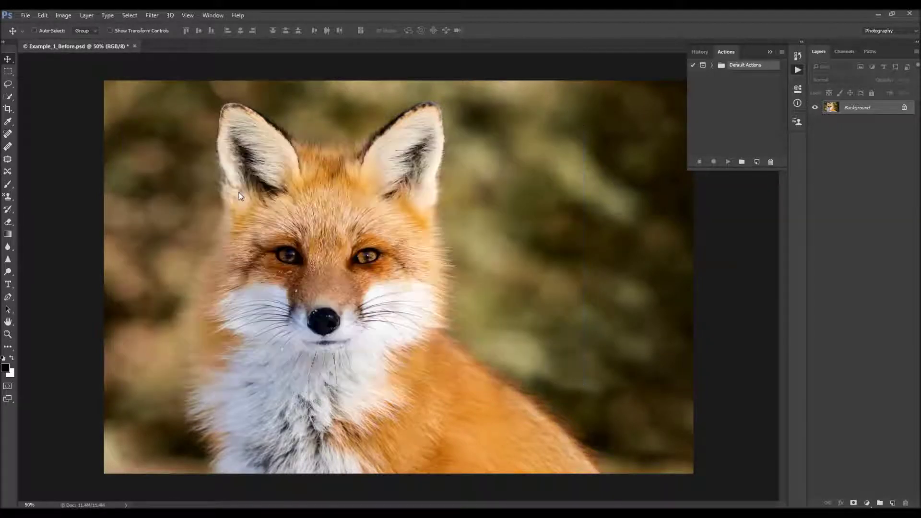
click(713, 75)
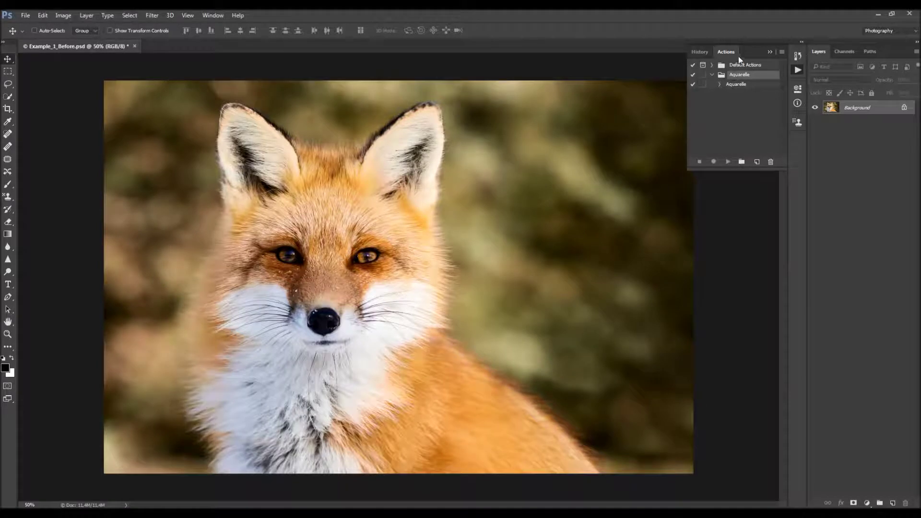
click(739, 85)
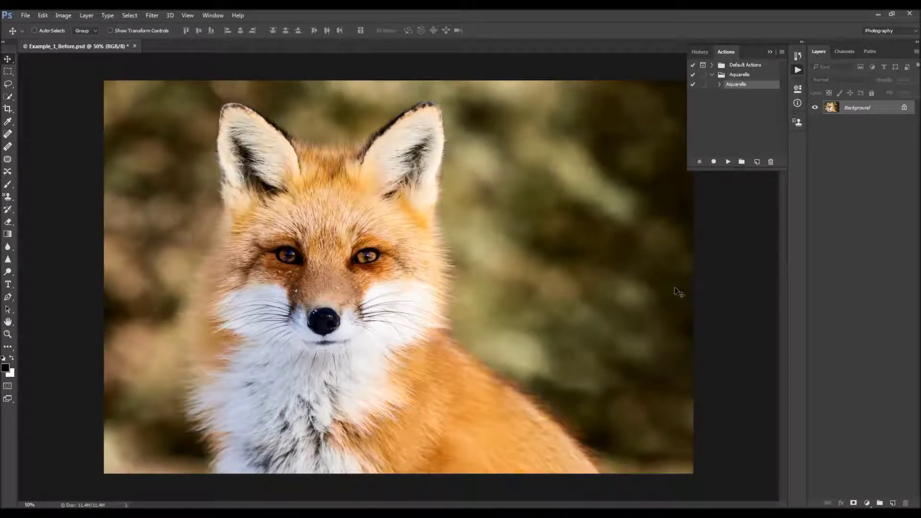
- Load the Aquarelle_Brushes file into the brush presets and look through the added brushes
key(b)
right_click(557, 246)
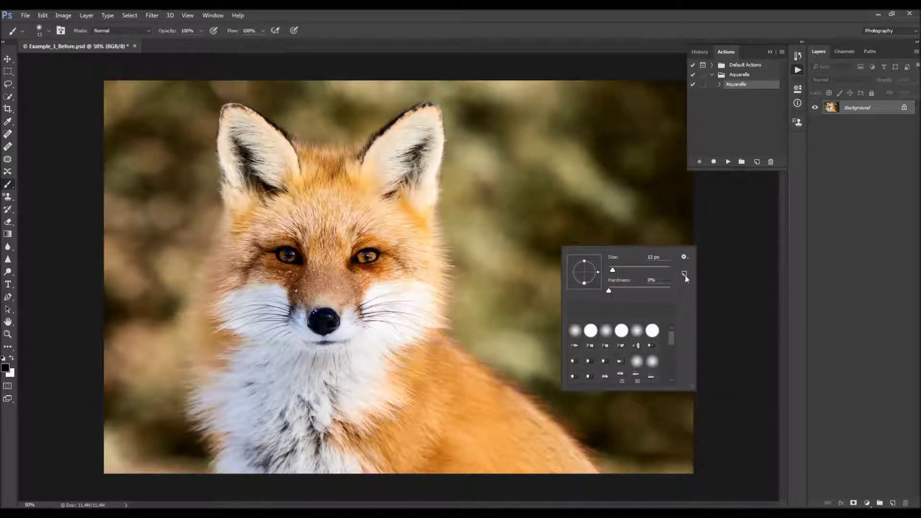
click(684, 258)
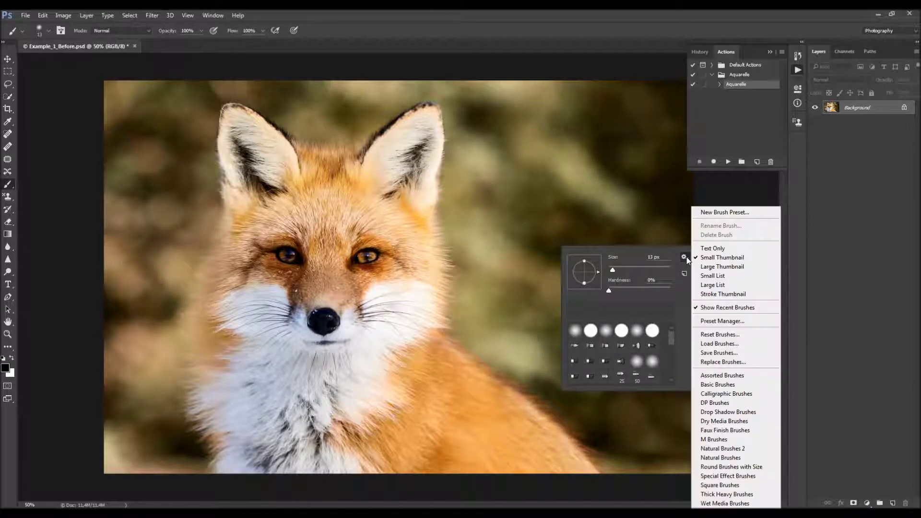
click(711, 343)
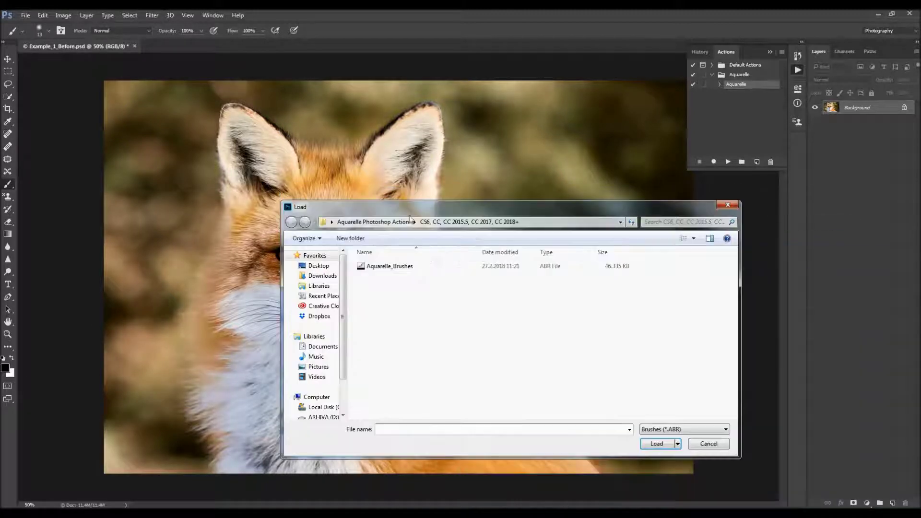
click(401, 270)
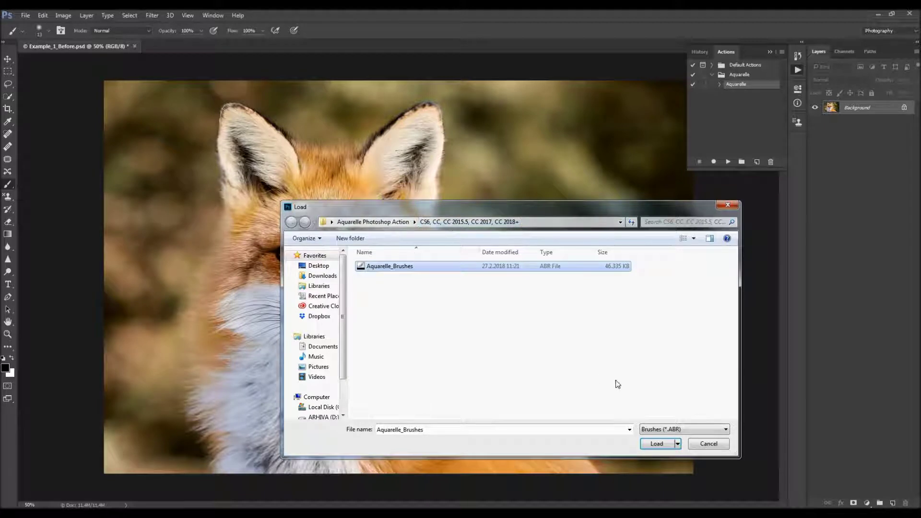
double_click(450, 266)
drag(672, 337, 670, 374)
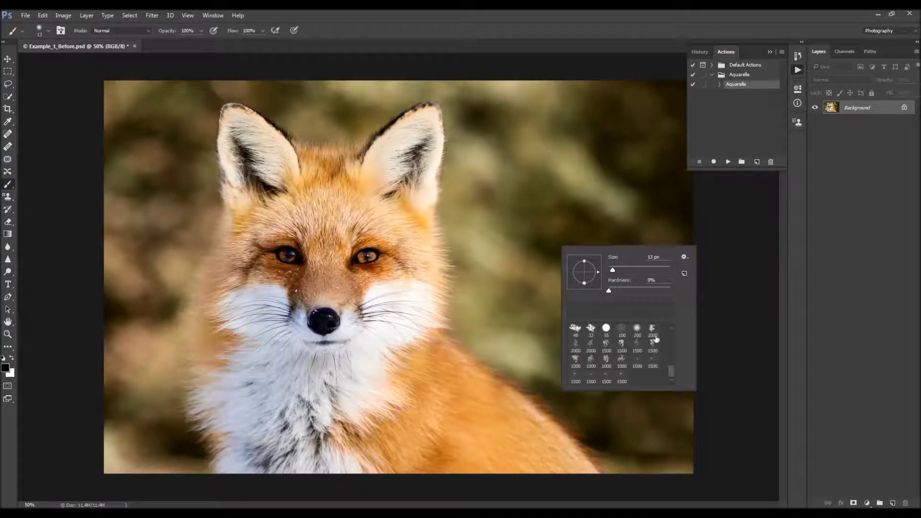
click(548, 364)
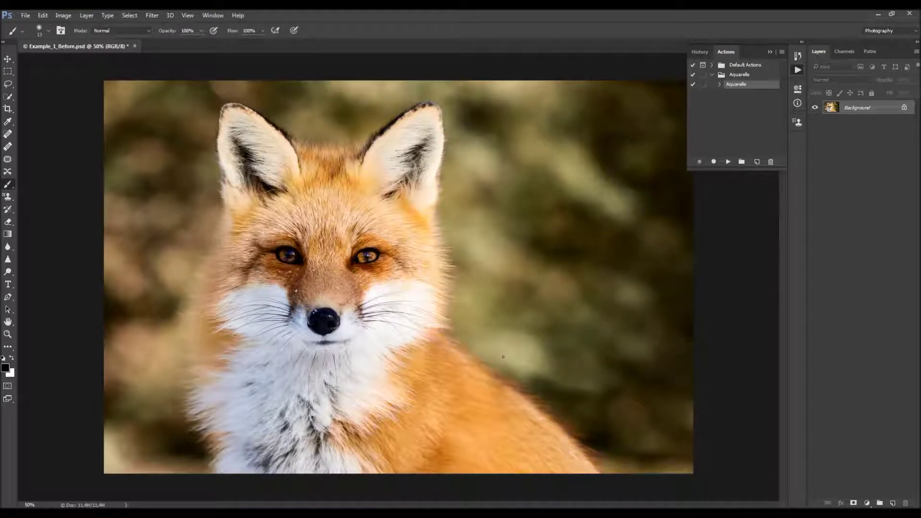
key(v)
- Create a new layer named "brush" above the Background
scroll(474, 324, down, 1)
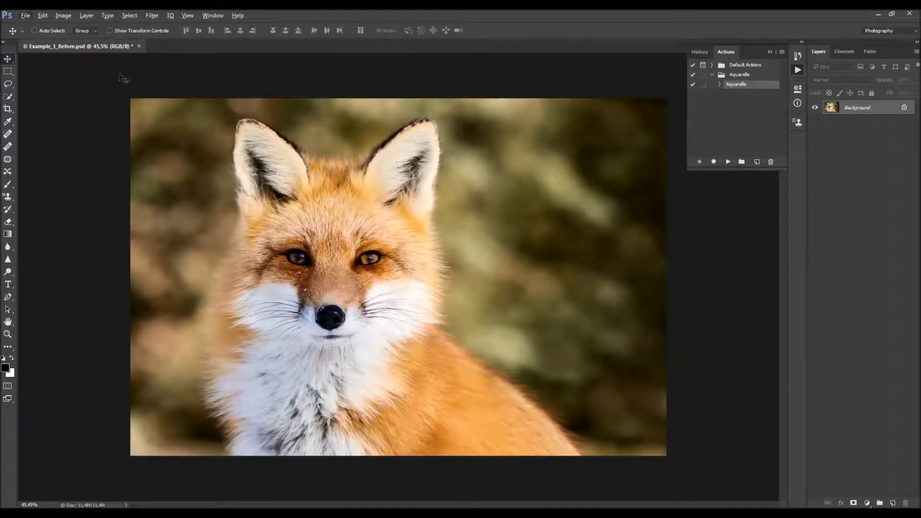
click(83, 15)
mouse_move(149, 28)
click(213, 27)
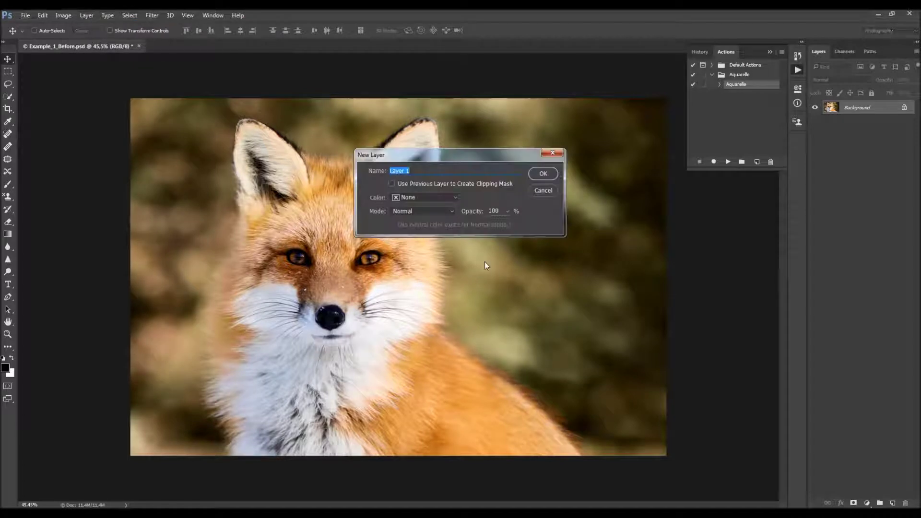
text(brush)
click(543, 174)
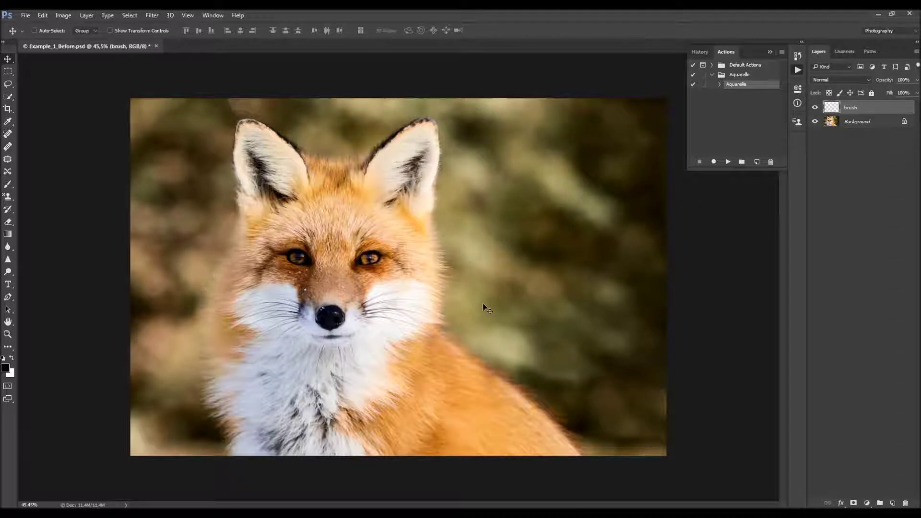
- Choose the soft round 200 px brush and set the foreground colour to bright red
key(b)
right_click(513, 277)
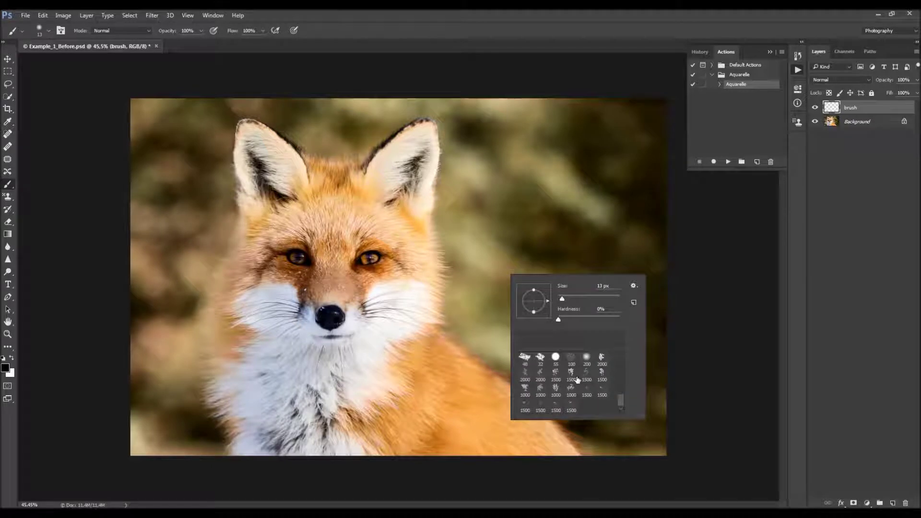
scroll(595, 382, up, 1)
click(586, 373)
click(435, 348)
click(6, 368)
drag(415, 209, 461, 142)
key(Return)
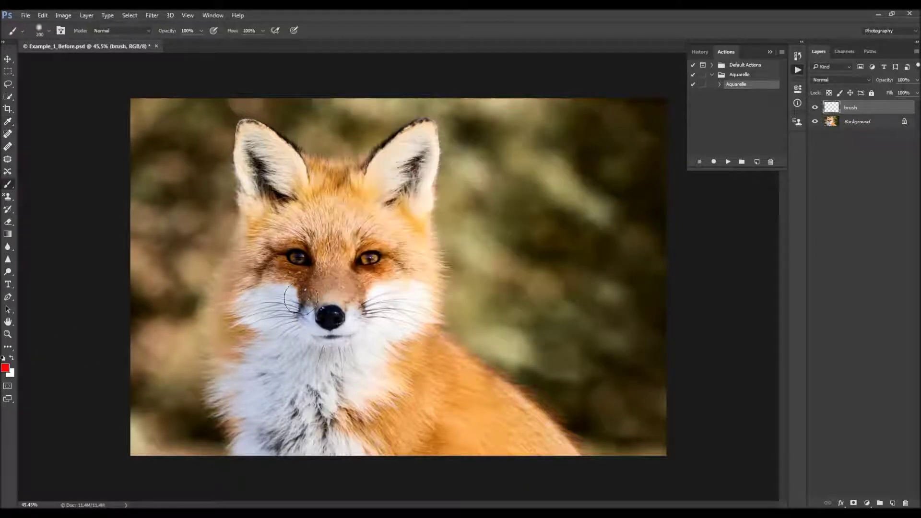
- Try a red zigzag stroke across the fox's left cheek and nose with a 125 px brush, and undo it
mouse_move(227, 314)
mouse_down()
mouse_move(298, 273)
mouse_move(355, 312)
mouse_up()
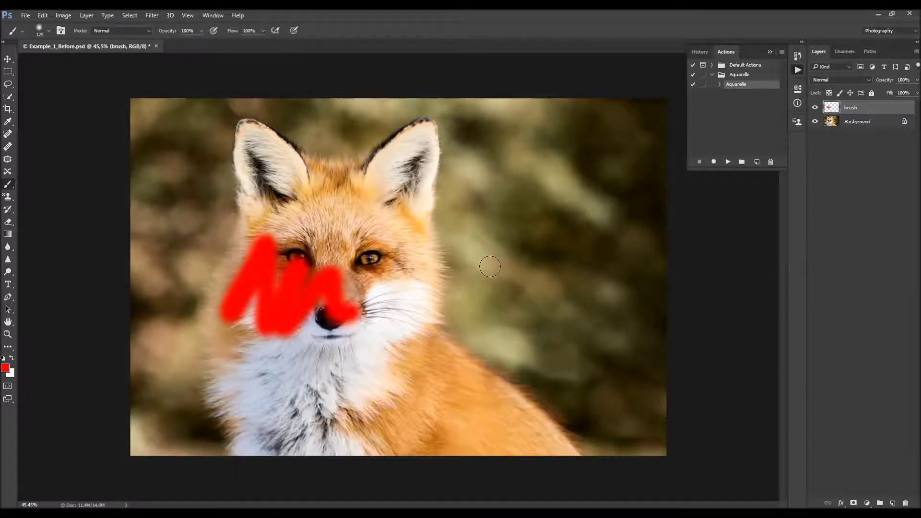
key(ctrl+z)
key(ctrl+0)
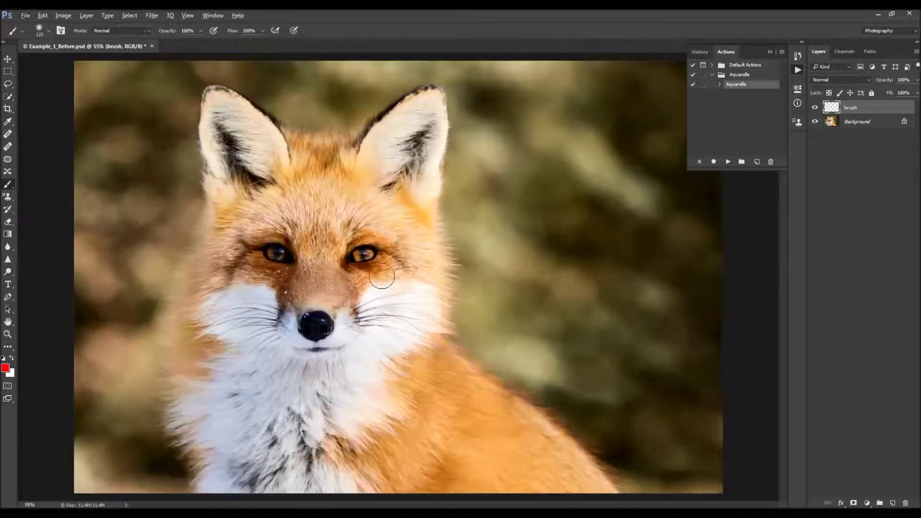
- Paint solid red over the fox's left eye and cheek and across the muzzle on the brush layer
scroll(455, 315, down, 1)
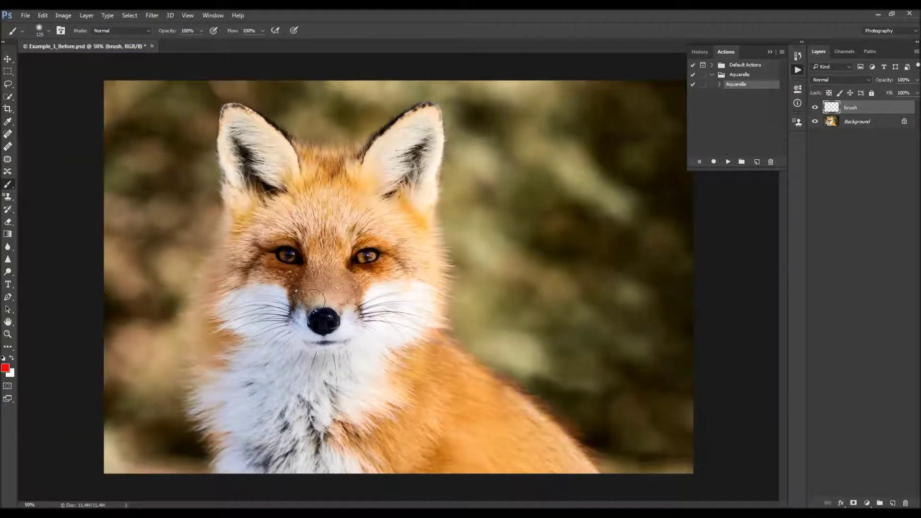
scroll(217, 255, up, 3)
mouse_move(224, 229)
mouse_down()
mouse_move(197, 343)
mouse_move(274, 240)
mouse_move(319, 331)
mouse_up()
mouse_move(237, 260)
mouse_down()
mouse_move(349, 266)
mouse_move(418, 329)
mouse_move(332, 324)
mouse_move(275, 355)
mouse_up()
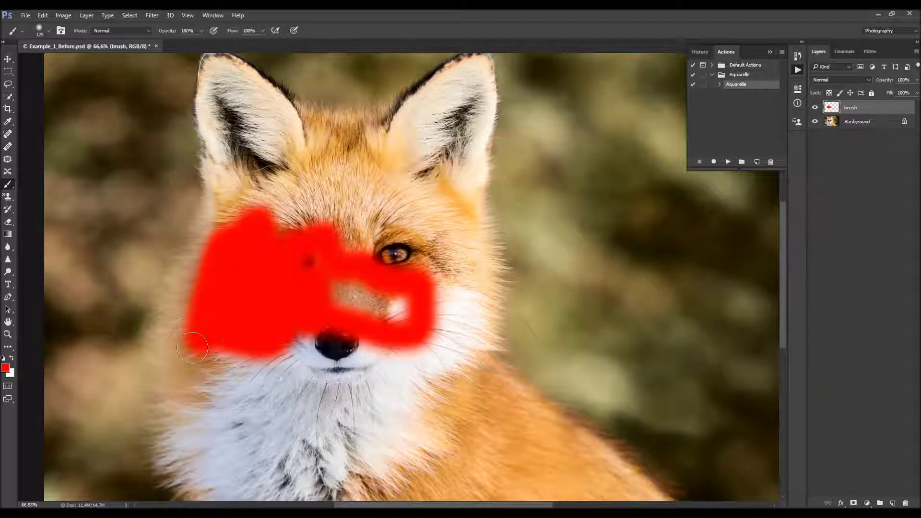
- Try painting red past the left side of the fox's face into the background, and undo the stroke
mouse_move(201, 240)
mouse_down()
mouse_move(178, 318)
mouse_move(184, 241)
mouse_move(156, 331)
mouse_up()
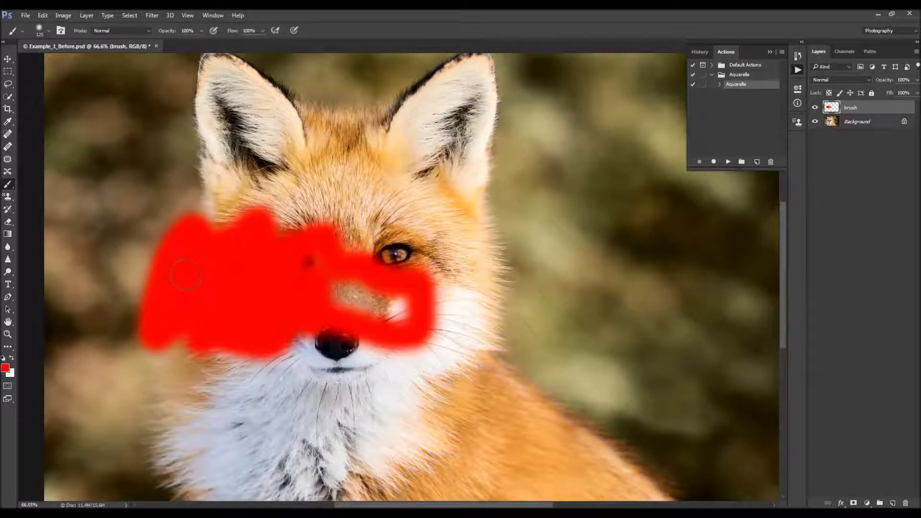
key(ctrl+z)
- Extend the red paint slightly outward along the left edge of the fox's face
key(ctrl+minus)
scroll(250, 281, up, 1)
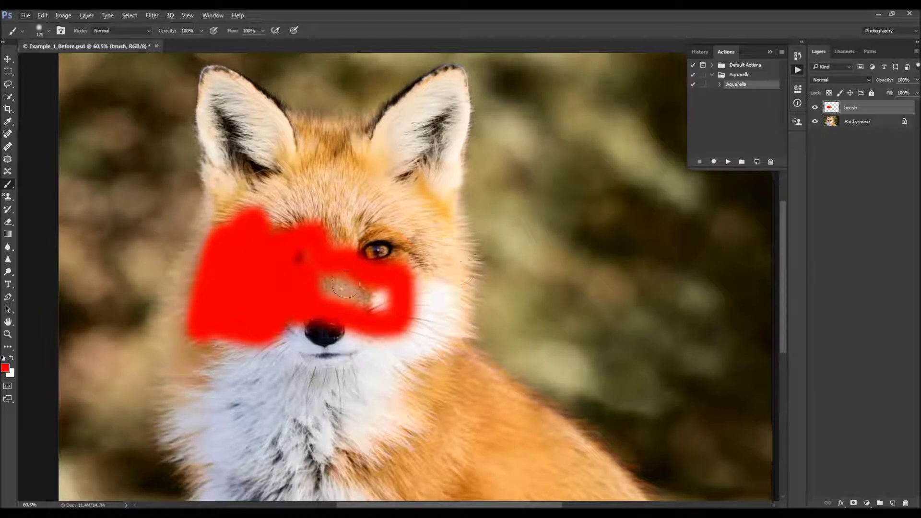
mouse_move(218, 249)
mouse_down()
mouse_move(199, 261)
mouse_move(185, 330)
mouse_up()
- Try red strokes on the right cheek and in the background beside the fox, undoing each one
drag(453, 257, 445, 342)
key(ctrl+z)
mouse_move(472, 243)
mouse_down()
mouse_move(479, 354)
mouse_move(542, 386)
mouse_up()
key(ctrl+z)
key(ctrl+0)
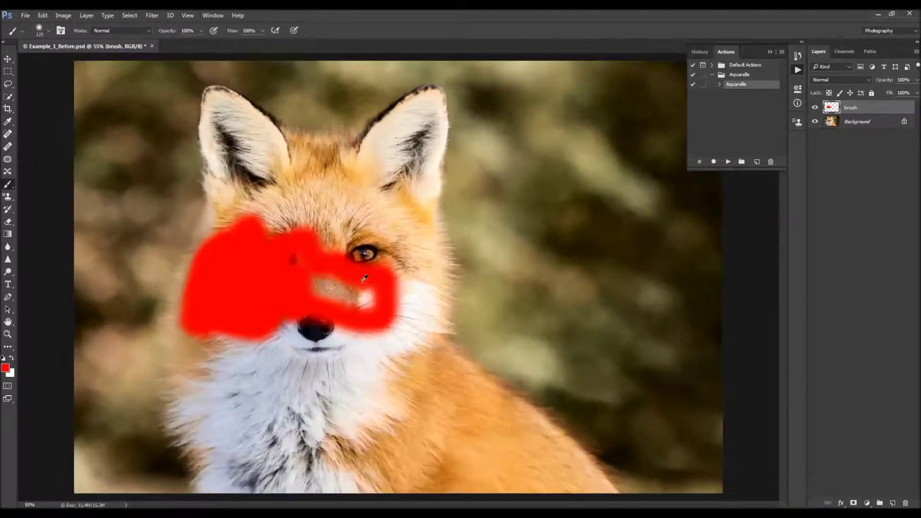
- Undo the red paint on the brush layer, then try a stroke across the fox's face and undo it
key(ctrl+alt+z)
key(ctrl+alt+z)
key(ctrl+alt+z)
mouse_move(222, 274)
mouse_down()
mouse_move(213, 312)
mouse_move(328, 253)
mouse_move(313, 240)
mouse_move(331, 206)
mouse_move(434, 293)
mouse_up()
key(ctrl+alt+z)
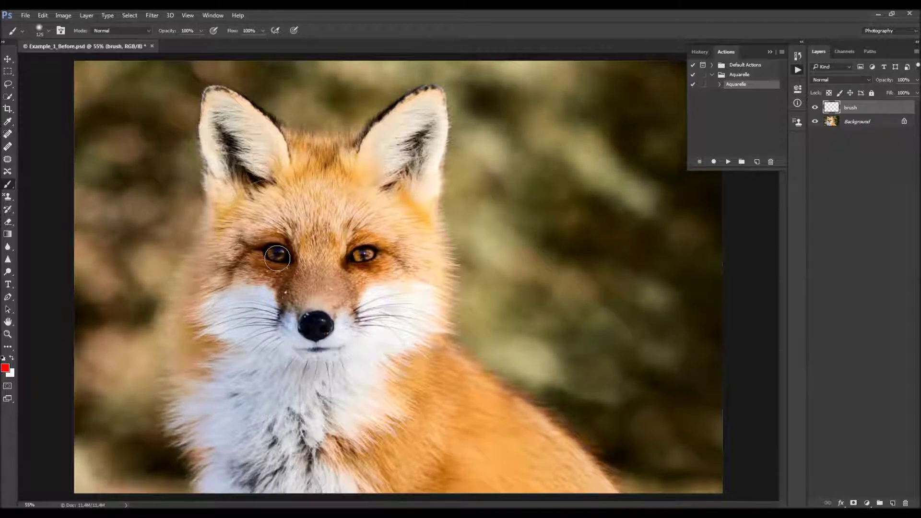
- Try loose red strokes over the fox's eyes, muzzle, ear and cheeks, and undo all of them
mouse_move(225, 269)
mouse_down()
mouse_move(262, 225)
mouse_move(295, 269)
mouse_move(359, 307)
mouse_up()
drag(376, 270, 401, 324)
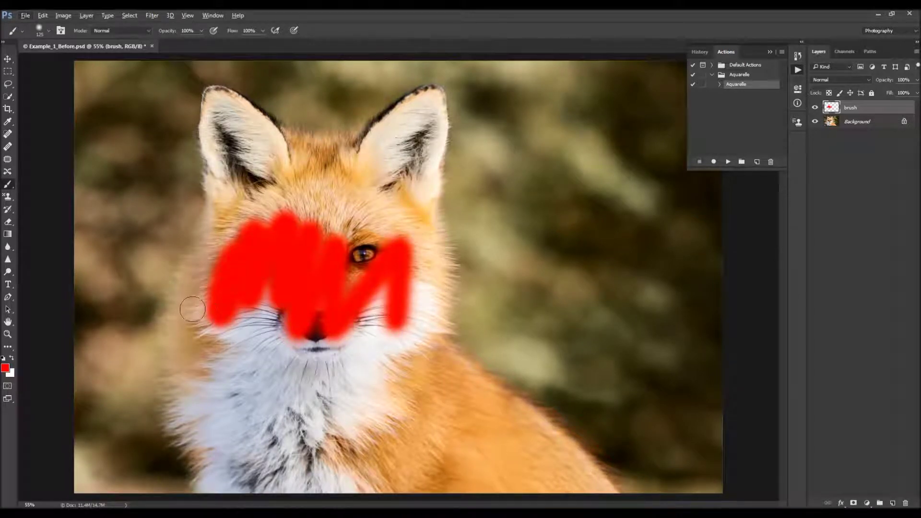
scroll(289, 260, down, 3)
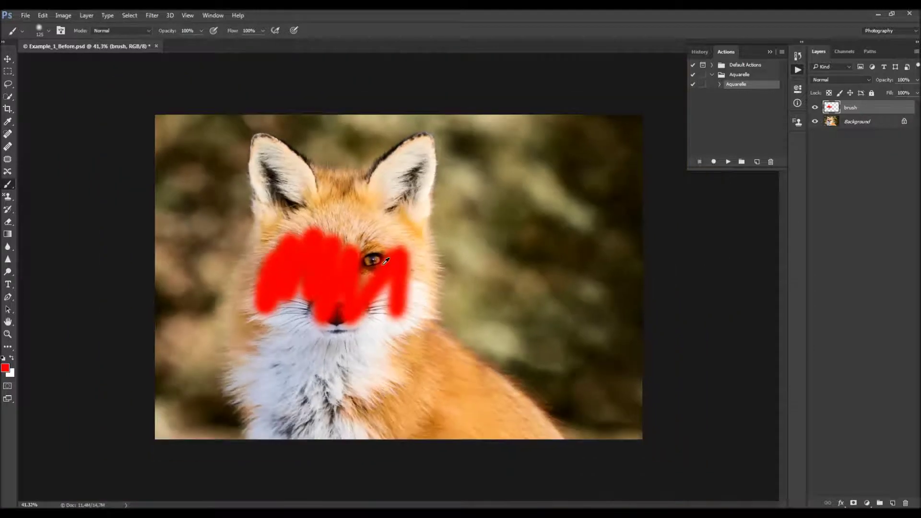
scroll(277, 278, up, 4)
drag(256, 274, 232, 183)
mouse_move(221, 225)
mouse_down()
mouse_move(336, 226)
mouse_move(431, 401)
mouse_move(411, 184)
mouse_move(345, 259)
mouse_up()
drag(221, 345, 264, 367)
mouse_move(385, 359)
mouse_down()
mouse_move(362, 338)
mouse_move(377, 325)
mouse_move(366, 262)
mouse_up()
key(ctrl+alt+z)
key(ctrl+alt+z)
key(ctrl+alt+z)
key(ctrl+alt+z)
key(ctrl+alt+z)
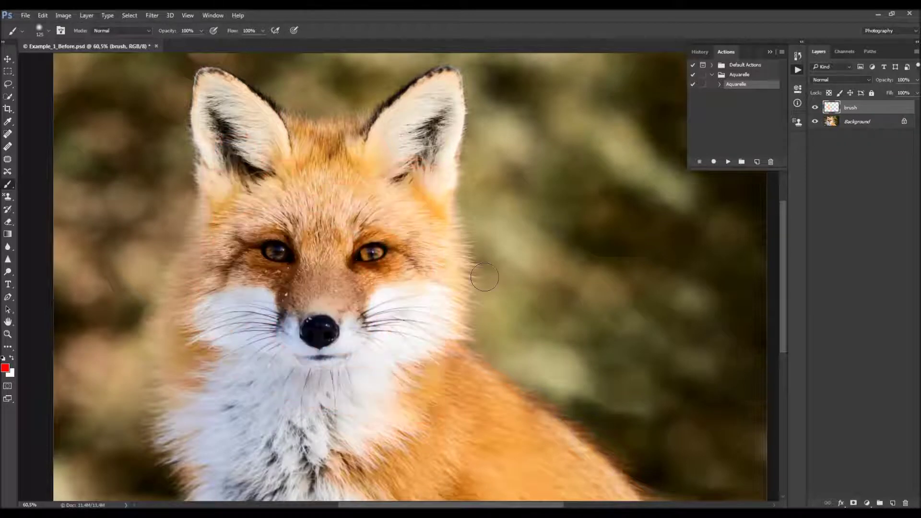
- Open the prepared file Example_1_Brushed.psd from the Examples folder
key(v)
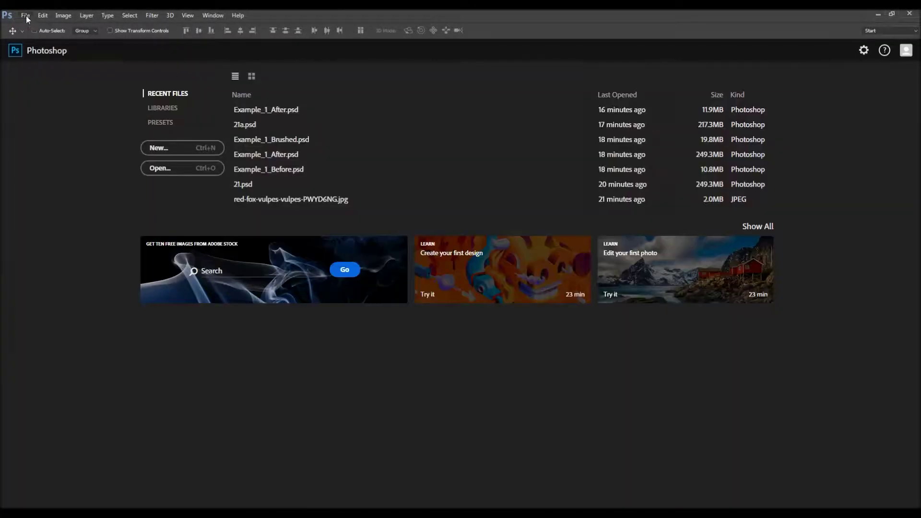
click(25, 15)
click(36, 33)
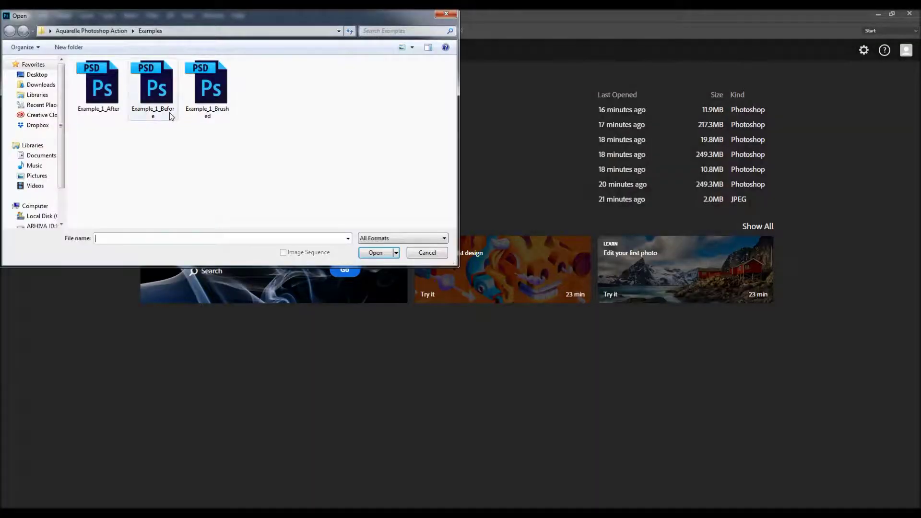
double_click(195, 105)
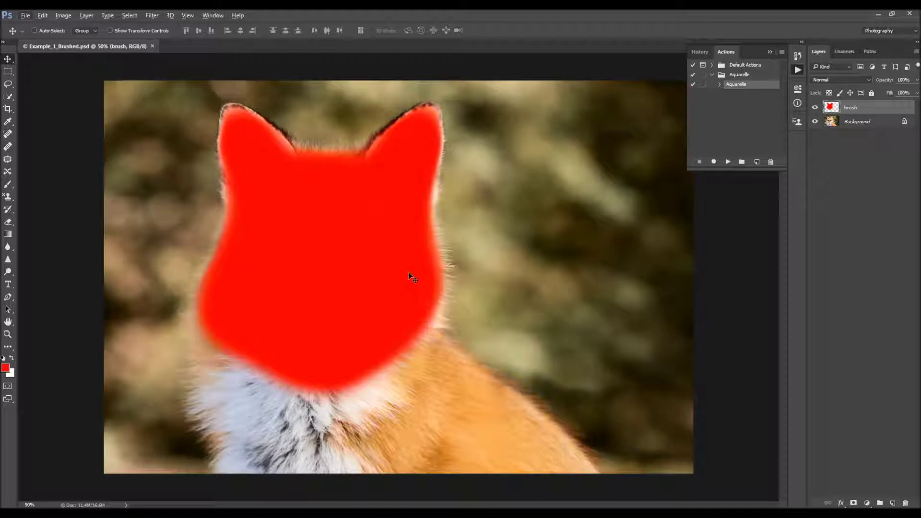
- Try a red brush stroke in the background beside the fox and undo it
key(b)
mouse_move(516, 207)
mouse_down()
mouse_move(491, 273)
mouse_move(559, 288)
mouse_up()
key(ctrl+z)
key(v)
- Extend the canvas 500 pixels to the left of the photo, using relative sizing with a middle-right anchor
scroll(394, 297, down, 1)
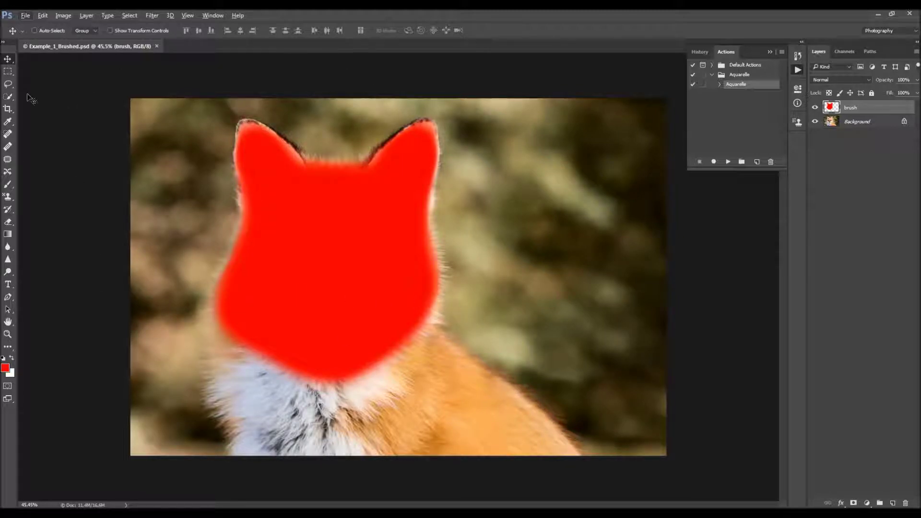
scroll(387, 336, down, 1)
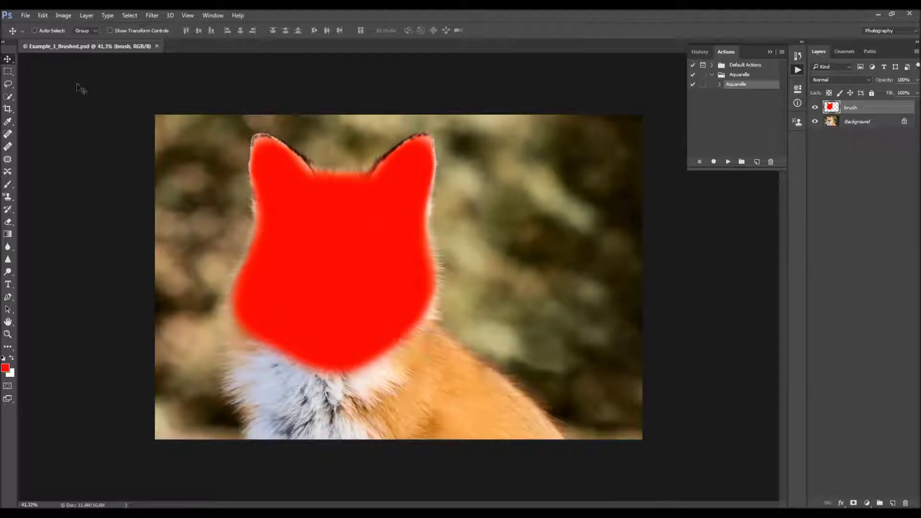
click(63, 16)
click(80, 91)
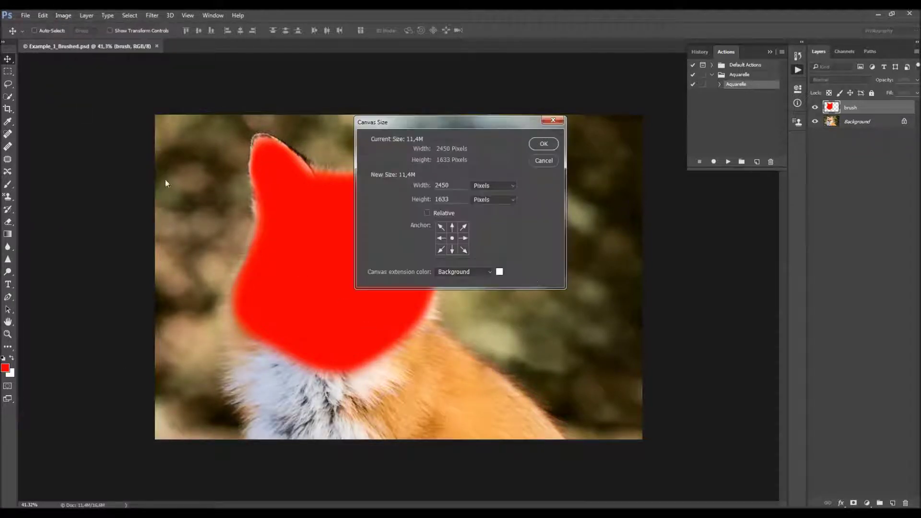
drag(468, 125, 514, 246)
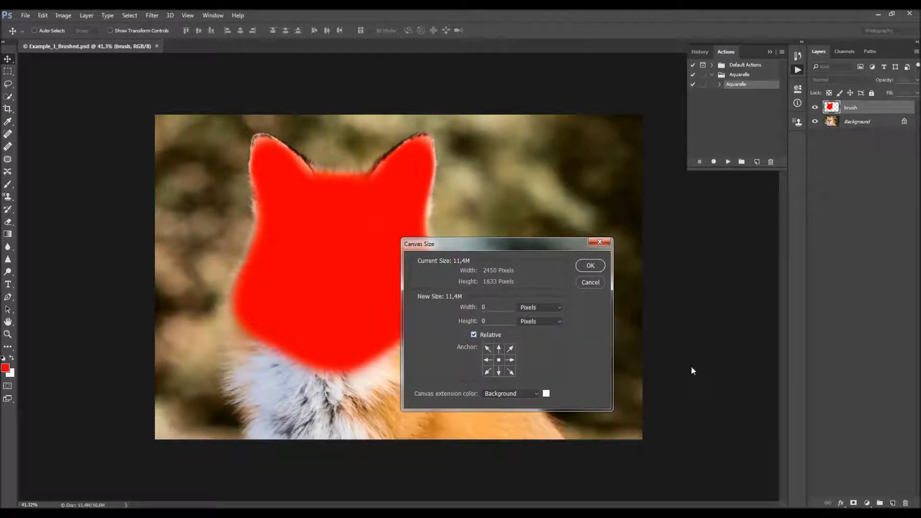
click(510, 360)
click(590, 266)
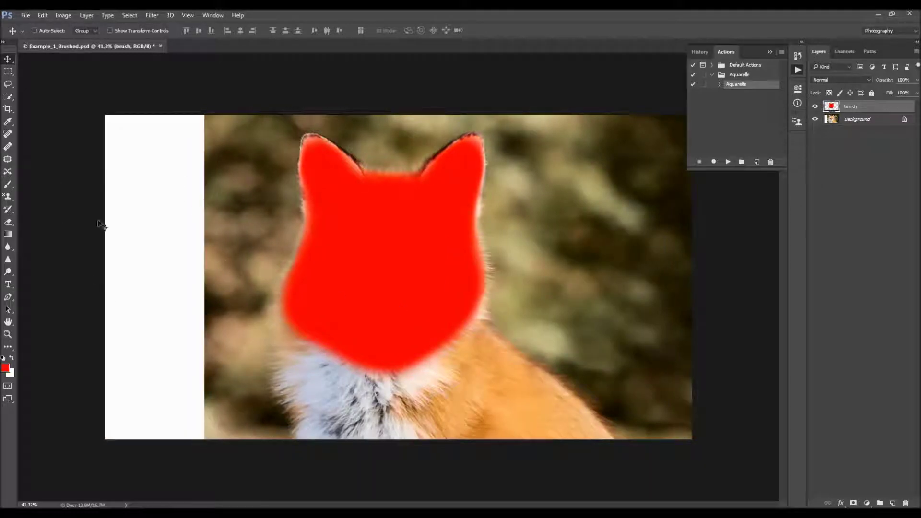
- Extend the canvas upward with a white strip above the photo, using relative sizing with a bottom-center anchor
click(63, 15)
click(78, 93)
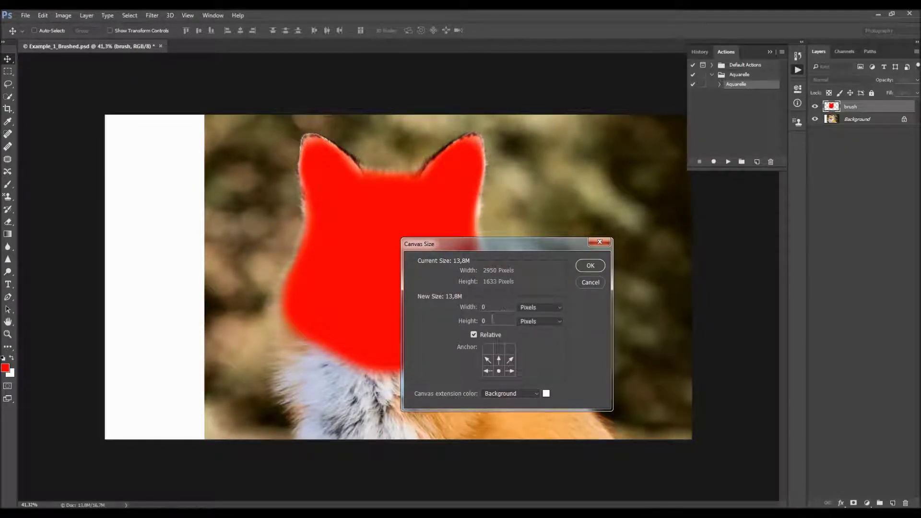
click(591, 266)
key(ctrl+minus)
key(ctrl+minus)
key(ctrl+0)
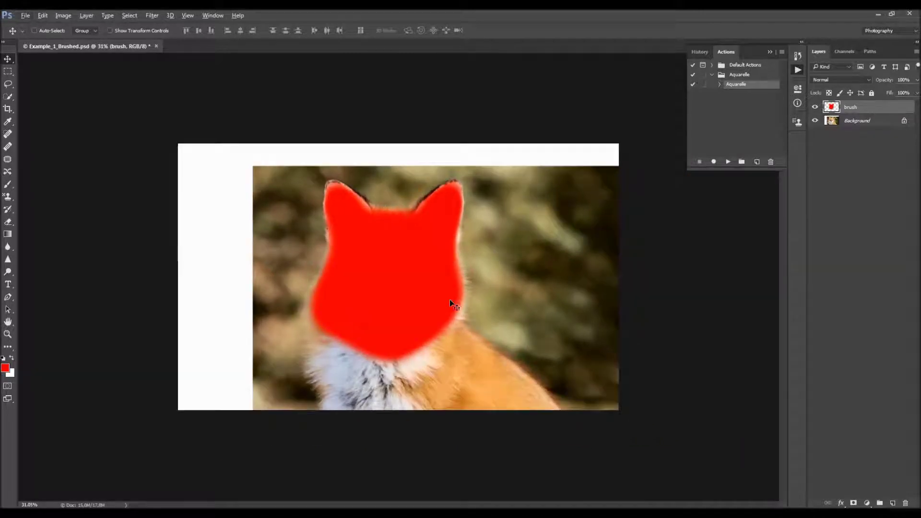
- Select the white canvas areas above and to the left of the photo with the Rectangular Marquee tool
key(m)
scroll(388, 302, up, 3)
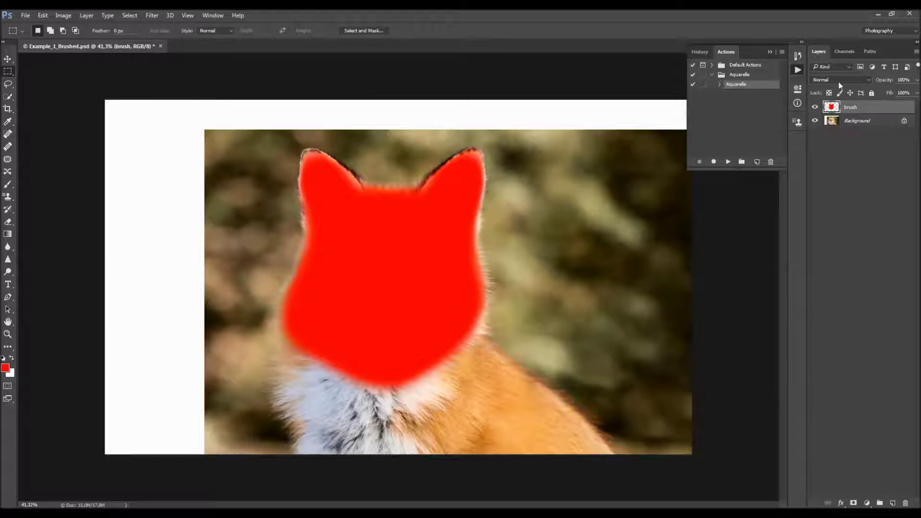
click(769, 52)
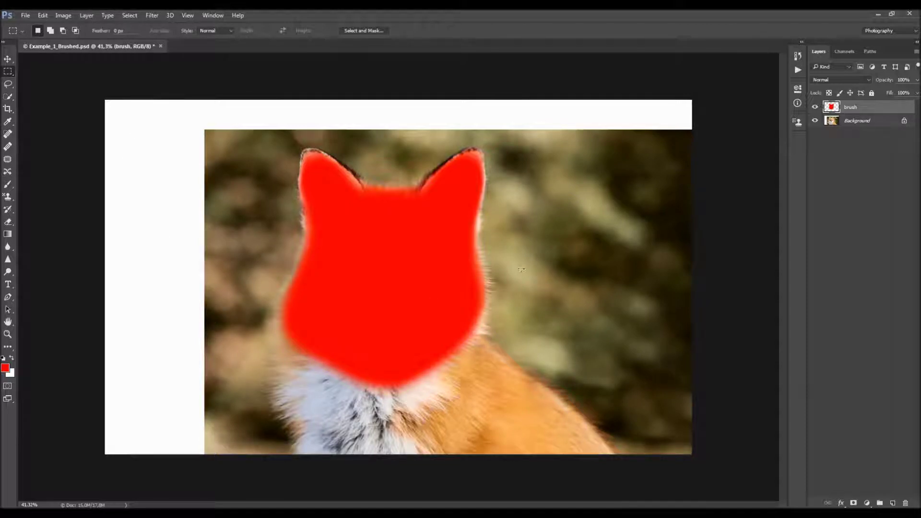
scroll(154, 103, up, 4)
scroll(31, 93, down, 2)
drag(44, 68, 735, 115)
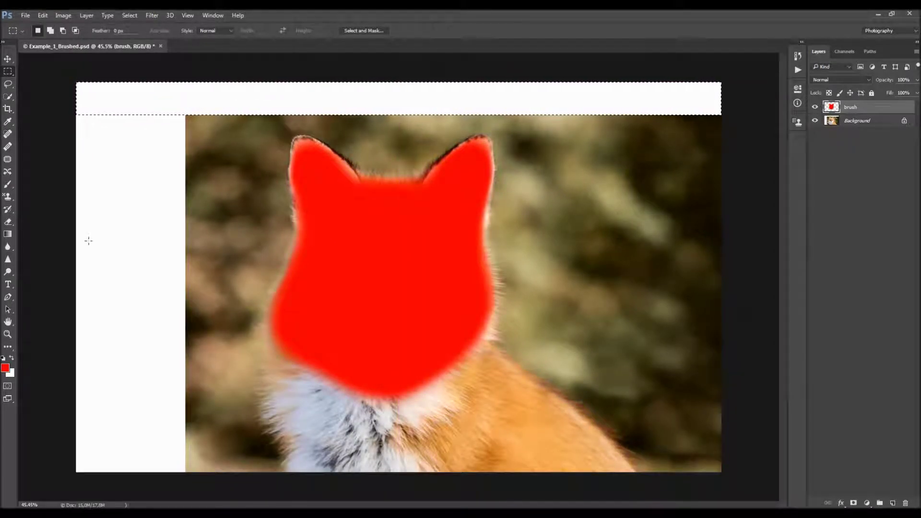
drag(58, 72, 184, 501)
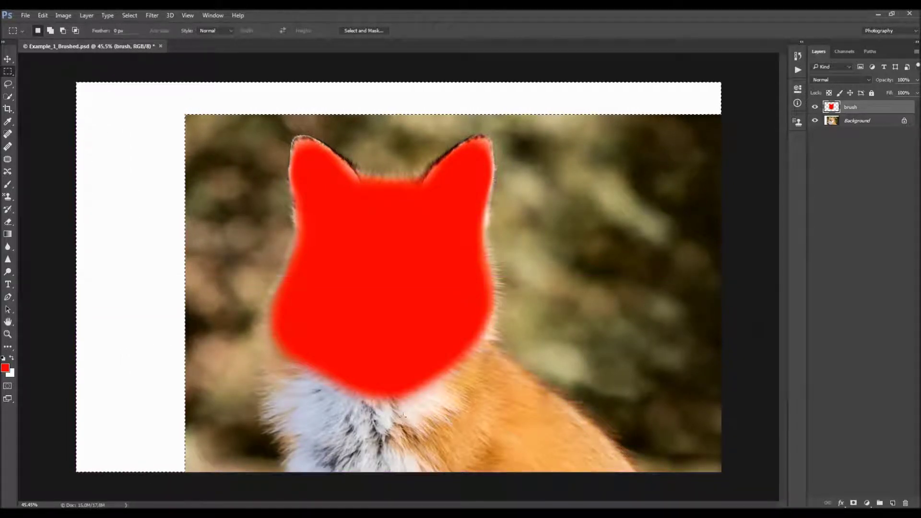
- Fill the selected white areas on the Background layer using Content-Aware with Color Adaptation at 100% opacity, and deselect
key(v)
click(857, 122)
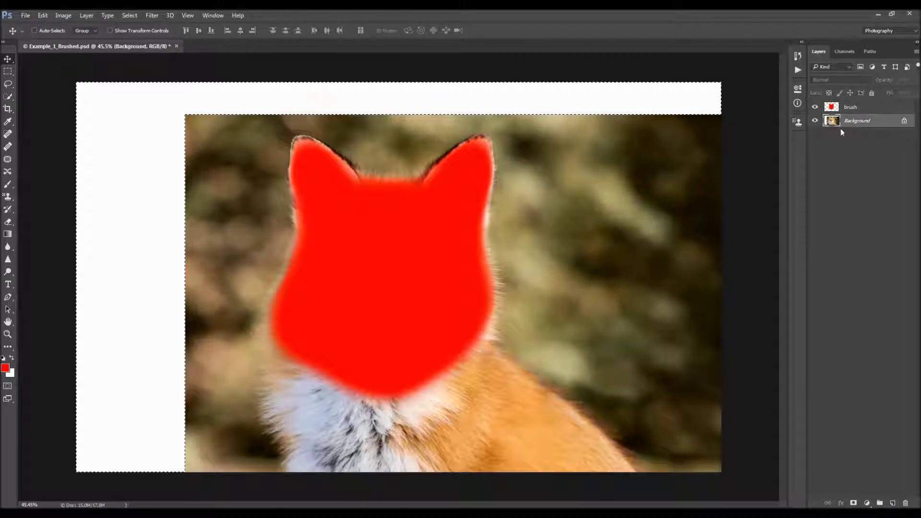
scroll(618, 320, down, 1)
key(shift+F5)
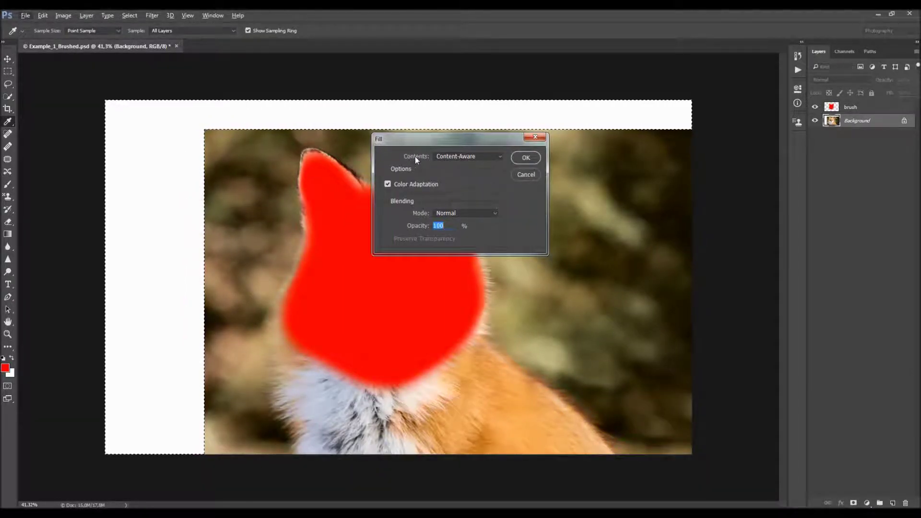
click(526, 159)
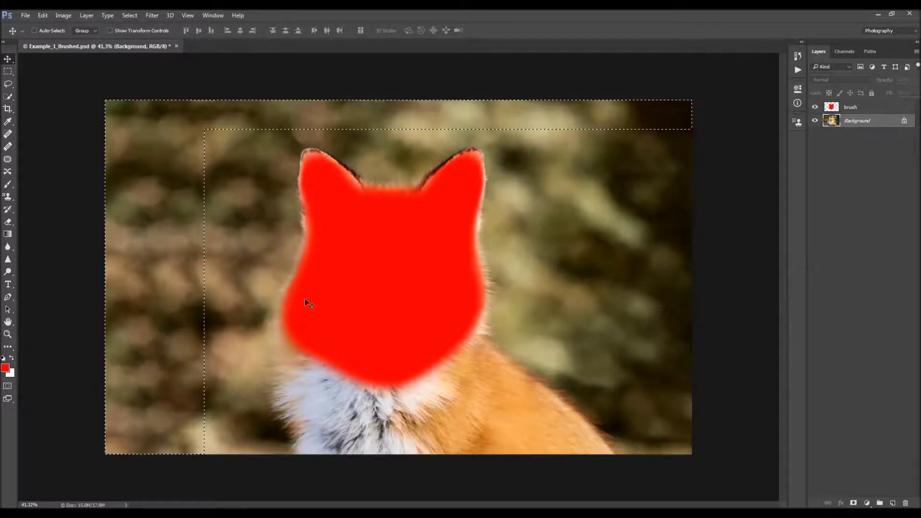
key(ctrl)
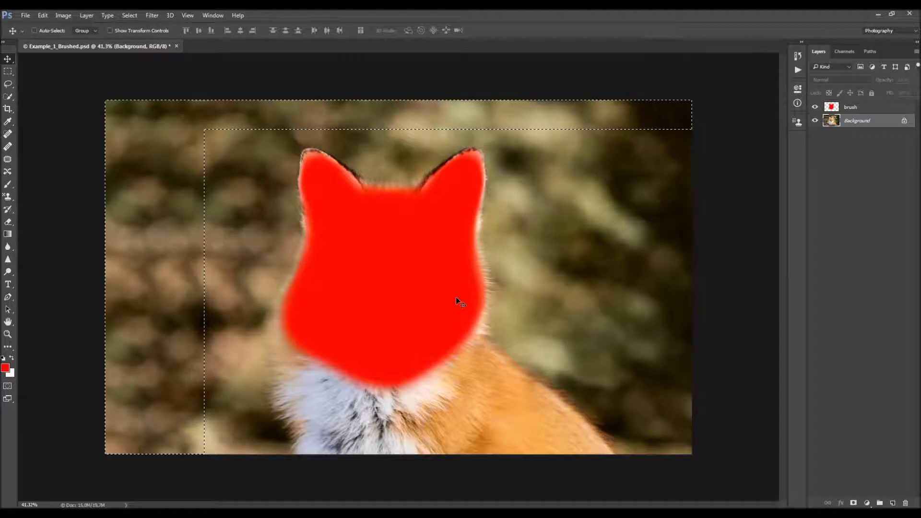
key(ctrl+d)
scroll(427, 283, down, 2)
scroll(425, 284, up, 2)
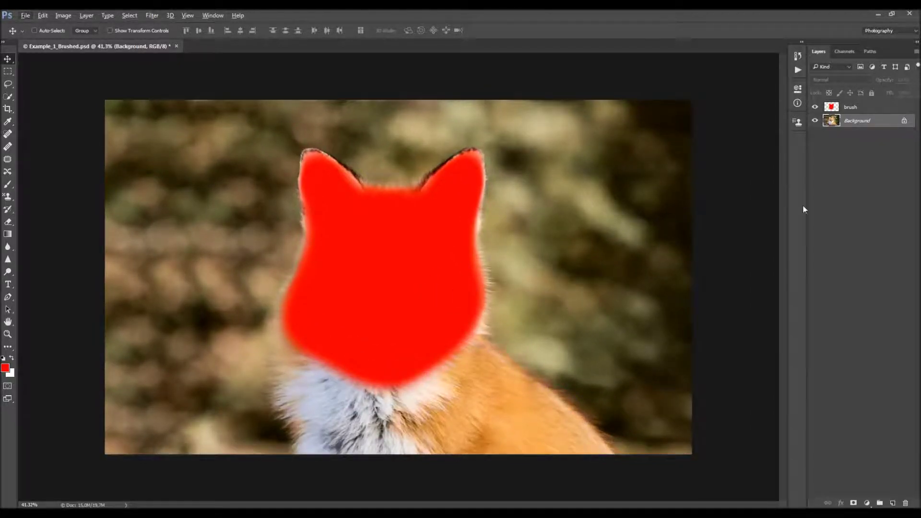
- Run the Aquarelle action with the brush layer selected
click(798, 71)
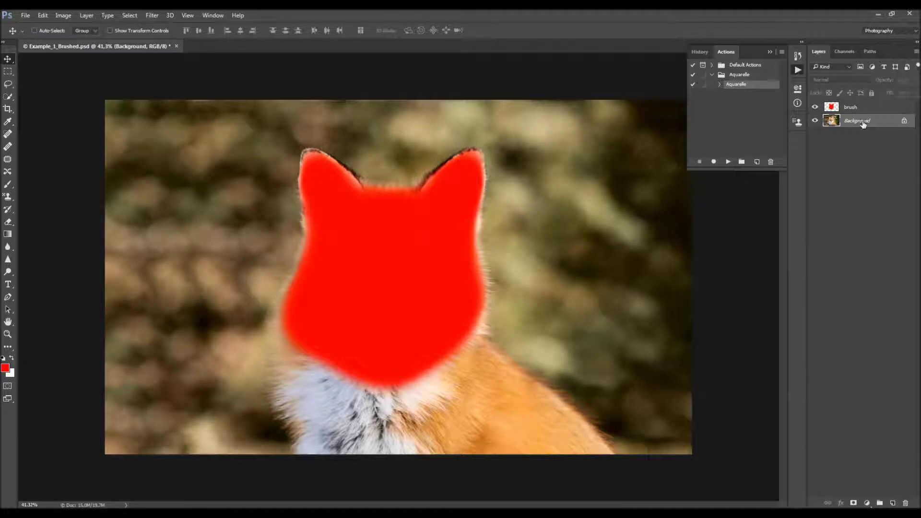
click(849, 107)
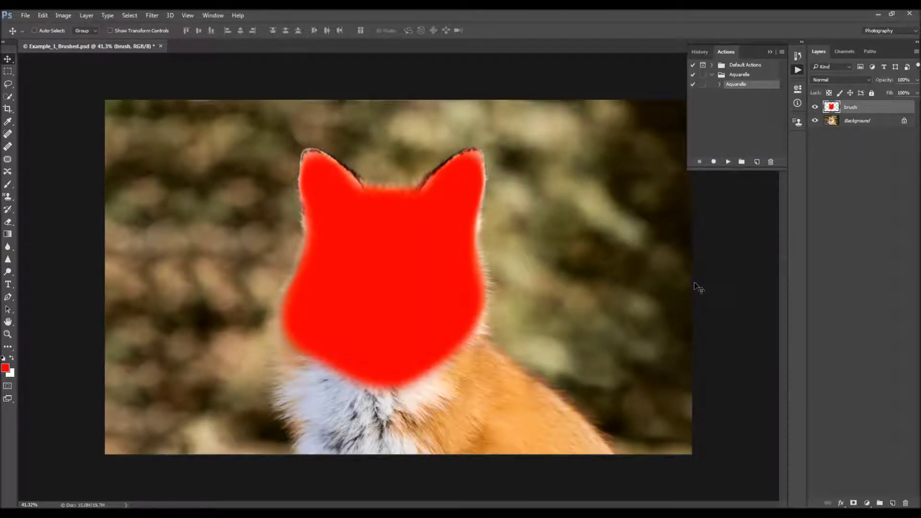
scroll(475, 298, down, 1)
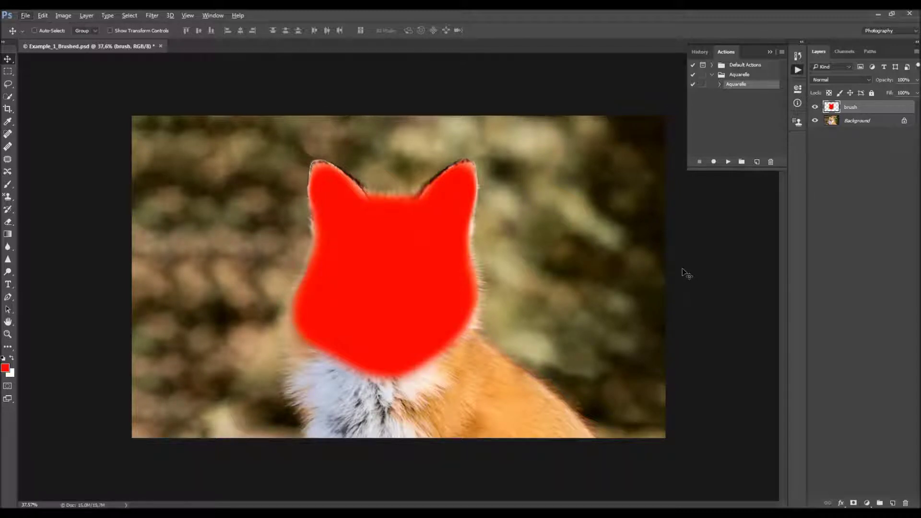
click(728, 162)
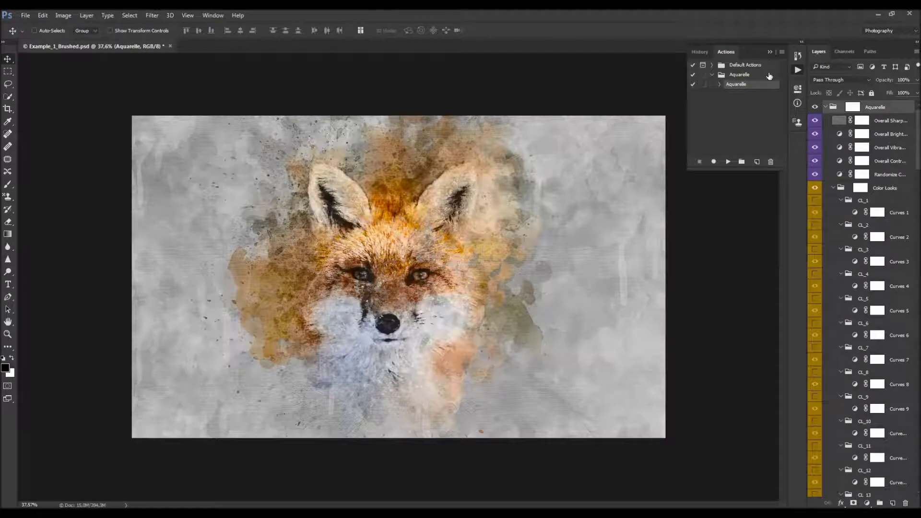
- Make room to read the full layer names and collapse all subgroups inside the Aquarelle group
click(770, 52)
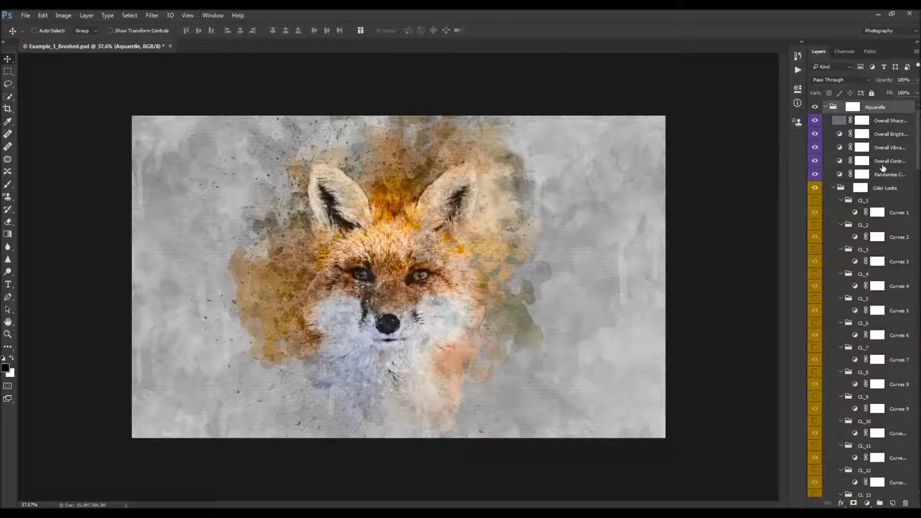
drag(805, 173, 793, 177)
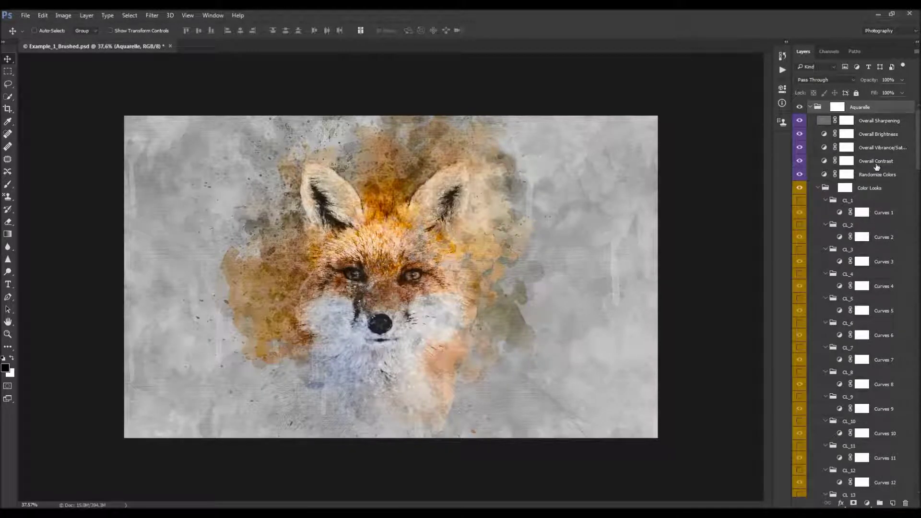
drag(916, 149, 908, 267)
scroll(908, 268, up, 15)
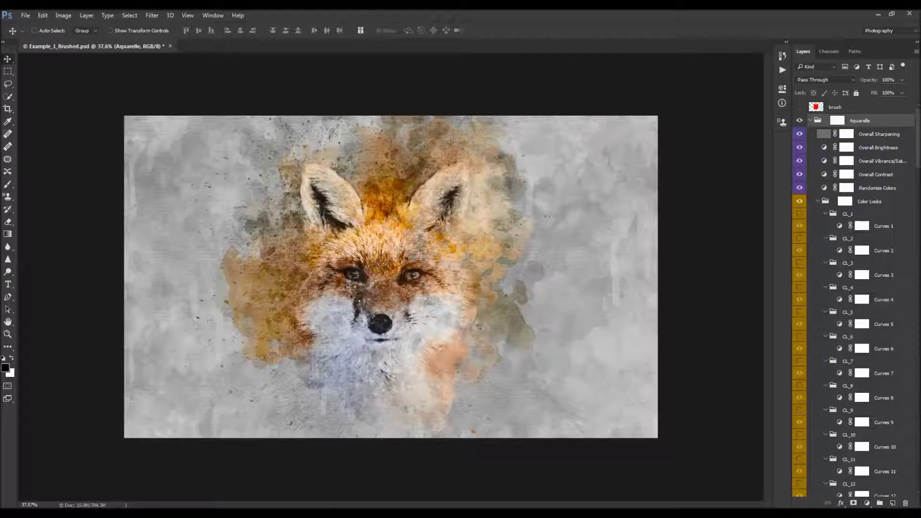
drag(861, 153, 856, 123)
ctrl+alt+click(811, 121)
click(811, 121)
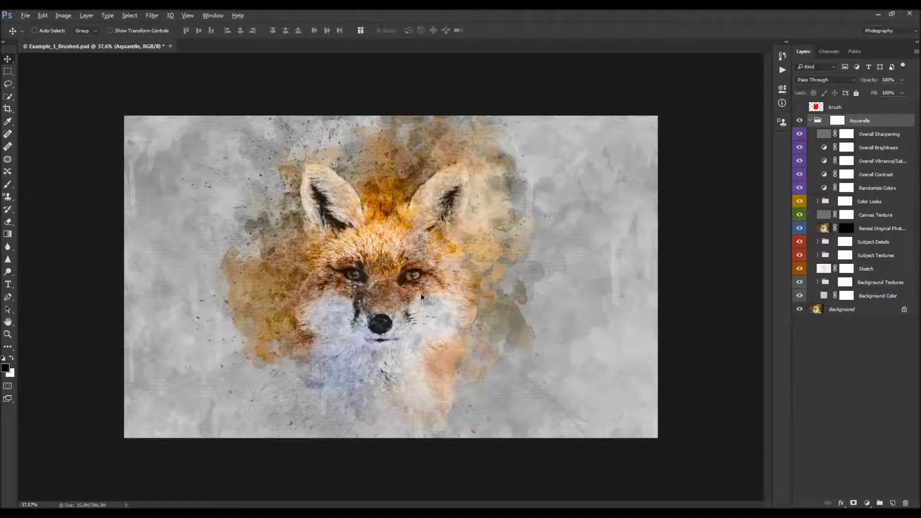
- Hide the Overall Sharpening layer, and switch the Background Color layer's visibility off and back on
scroll(417, 303, up, 1)
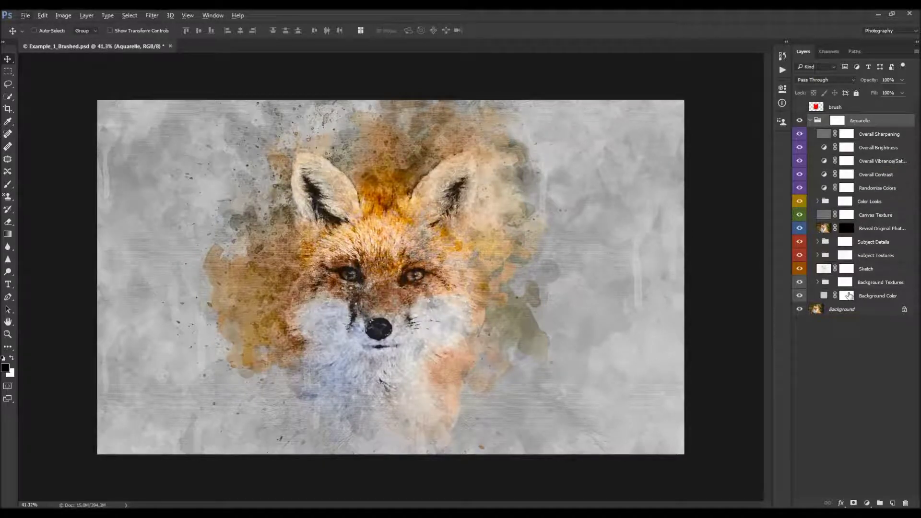
click(799, 135)
click(877, 297)
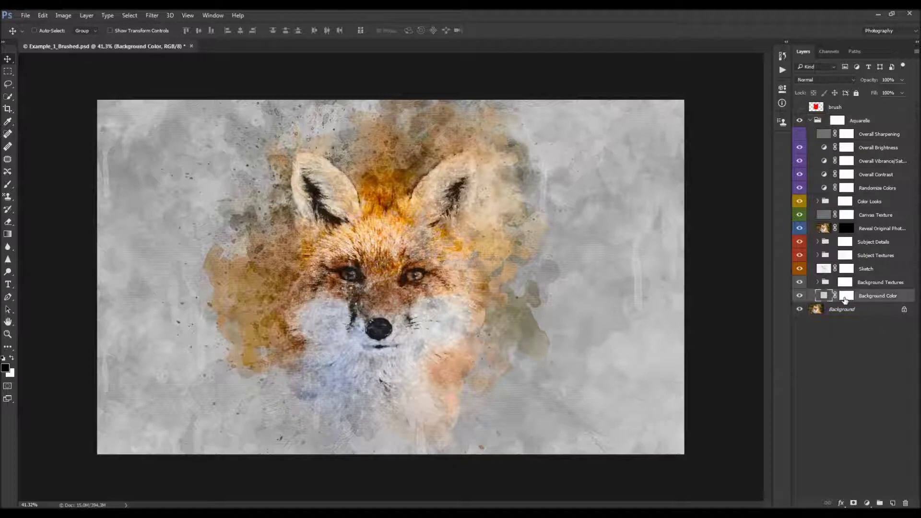
click(799, 296)
click(799, 295)
- Try olive-green and brown colors for the Background Color fill layer, and discard the color change
double_click(823, 296)
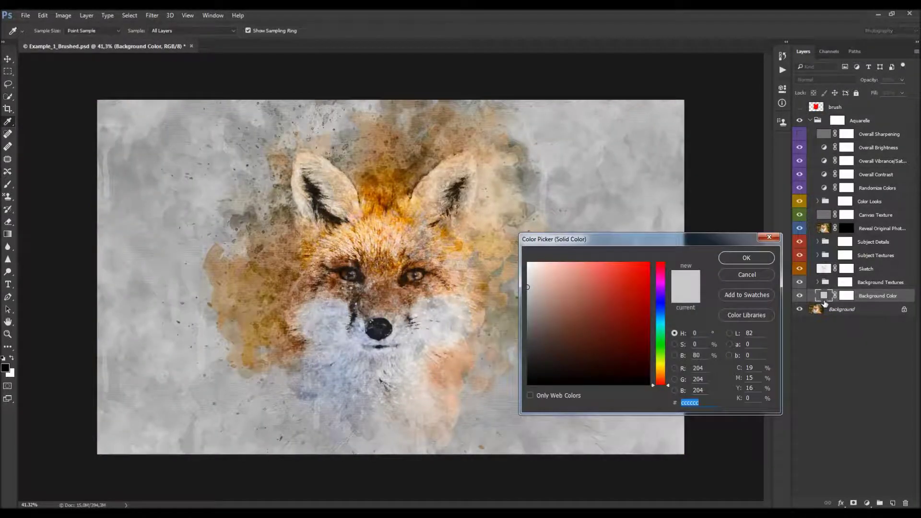
drag(663, 357, 664, 287)
click(601, 298)
drag(662, 344, 661, 384)
click(566, 308)
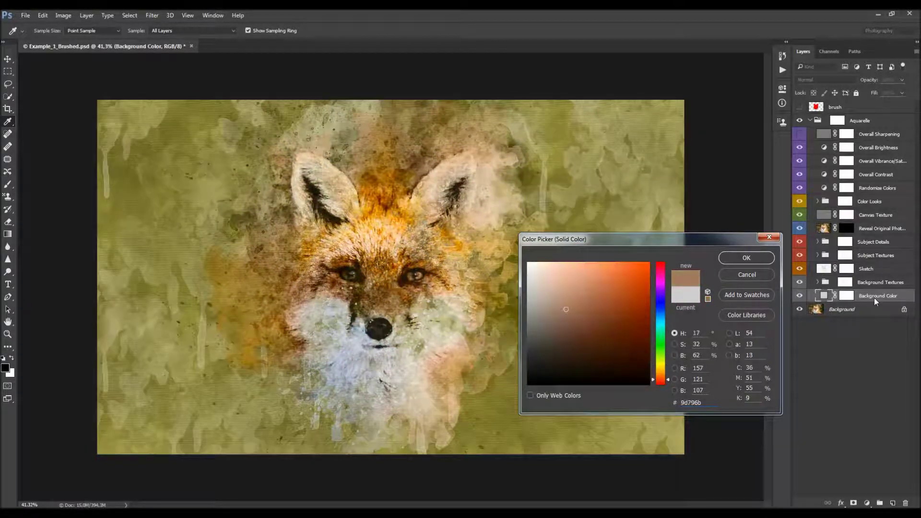
click(741, 275)
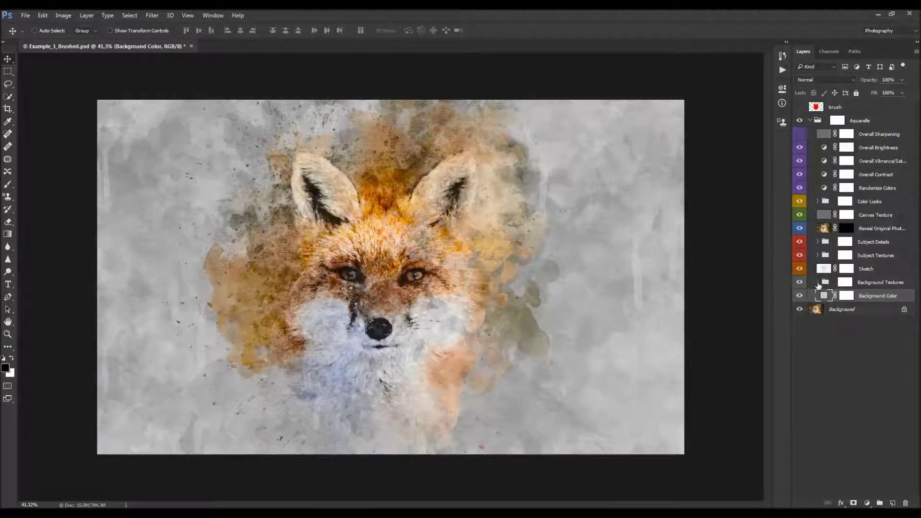
- Expand the Background Textures group and toggle its visibility off and on to compare the background with and without textures
click(817, 282)
click(865, 286)
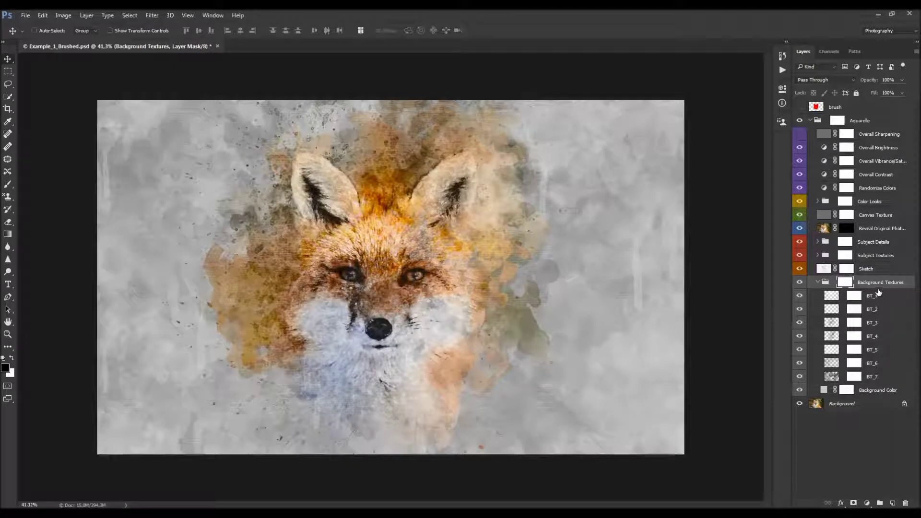
click(799, 283)
click(800, 283)
click(799, 284)
click(799, 285)
- Step through texture layers BT_1 to BT_5, try BT_5 at 100% opacity, and return it to 50%
click(826, 296)
click(831, 308)
click(831, 322)
click(832, 336)
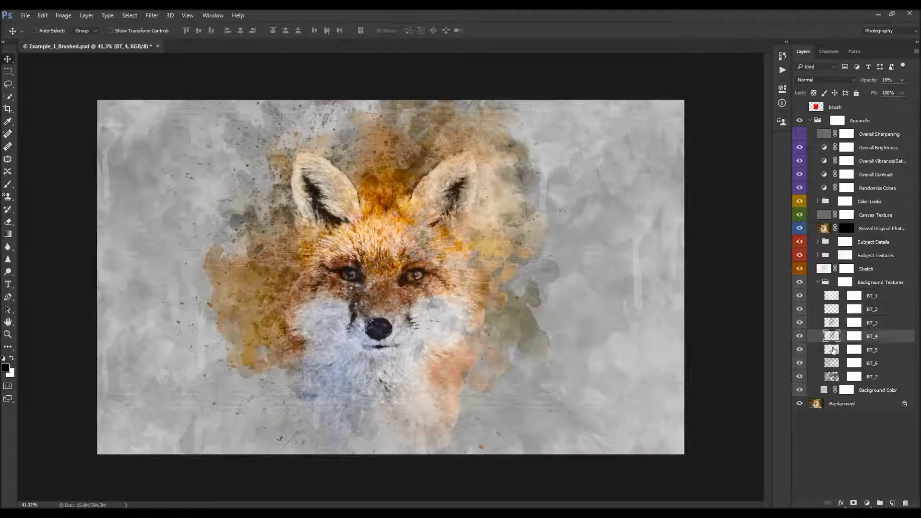
click(831, 349)
drag(869, 83, 907, 89)
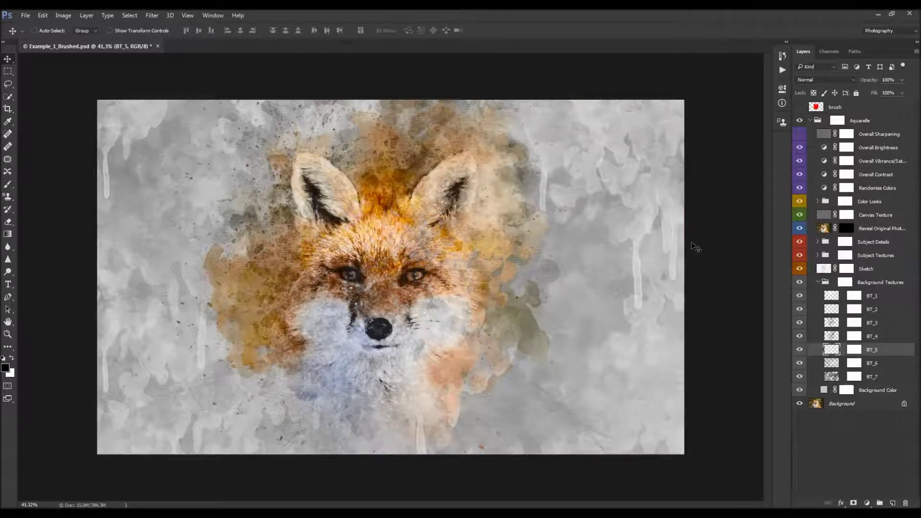
key(5)
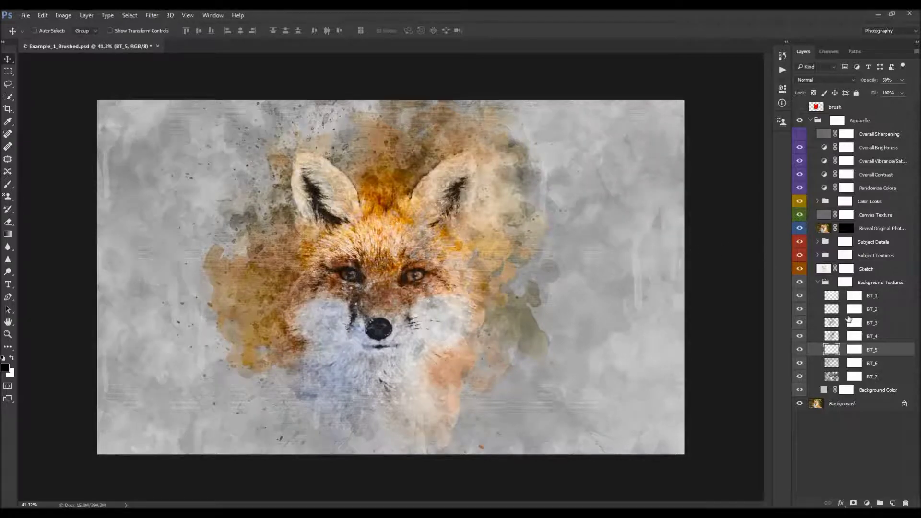
- Toggle the visibility of the BT_3, BT_2 and BT_1 texture layers to see what each one contributes
click(799, 323)
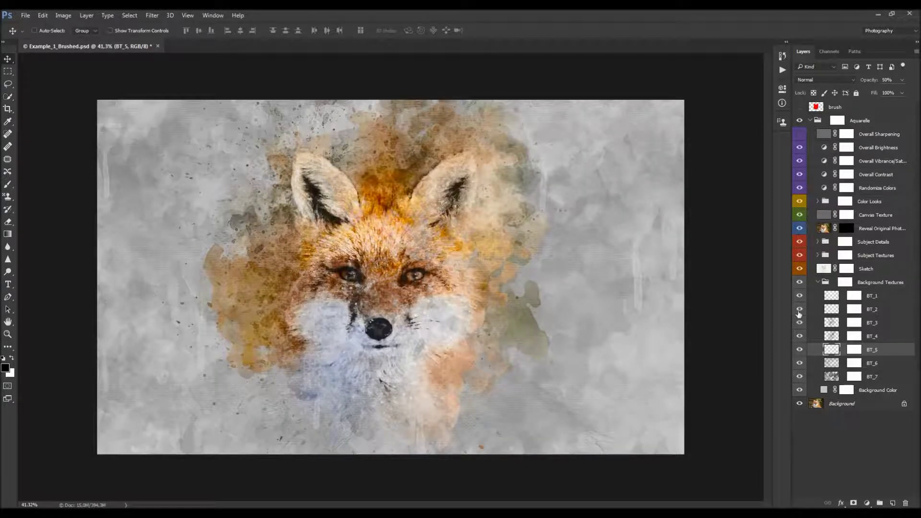
click(799, 311)
click(799, 297)
click(799, 297)
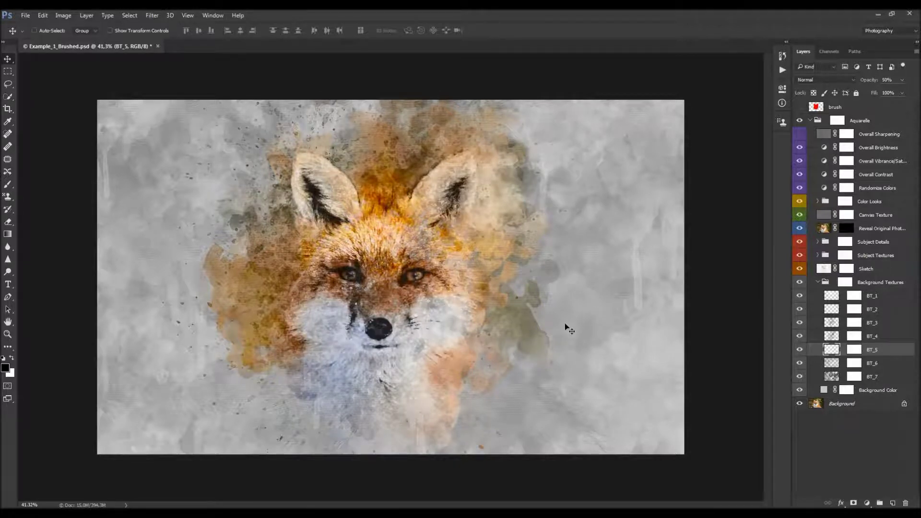
- Try painting out parts of the BT_4 texture on its layer mask with a 200 px black brush, and undo the painting
click(852, 338)
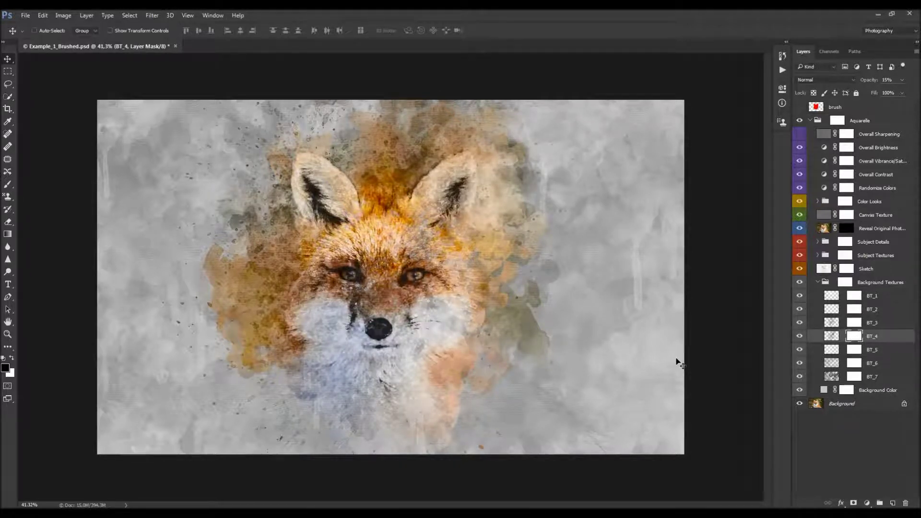
key(b)
right_click(673, 416)
drag(680, 337, 670, 338)
click(263, 364)
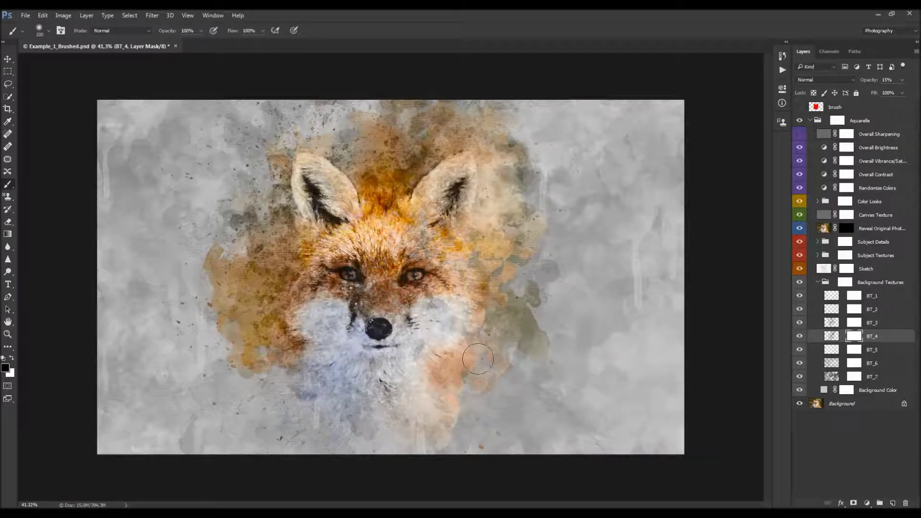
mouse_move(611, 145)
mouse_down()
mouse_move(651, 216)
mouse_move(387, 334)
mouse_move(370, 404)
mouse_move(472, 382)
mouse_up()
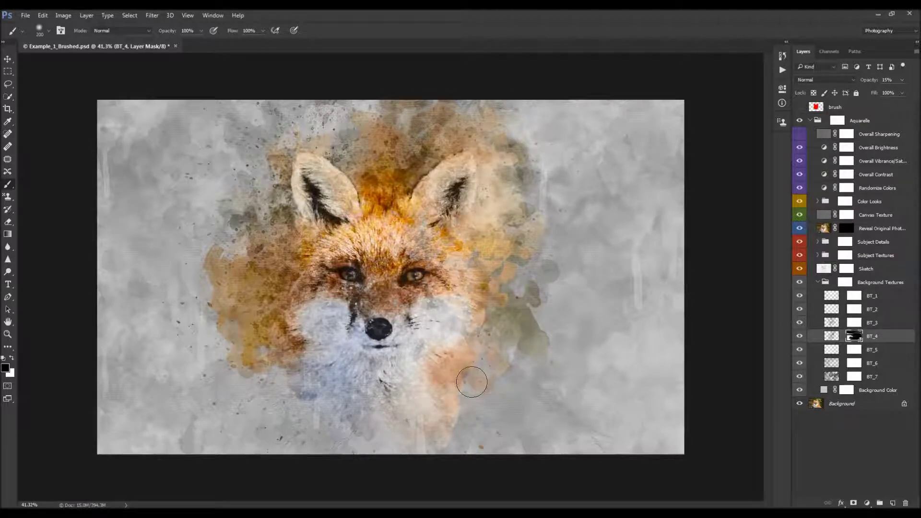
key(ctrl+z)
- Try painting out the textures around the fox on the Background Textures group mask with a 500 px black brush, and undo it
click(843, 283)
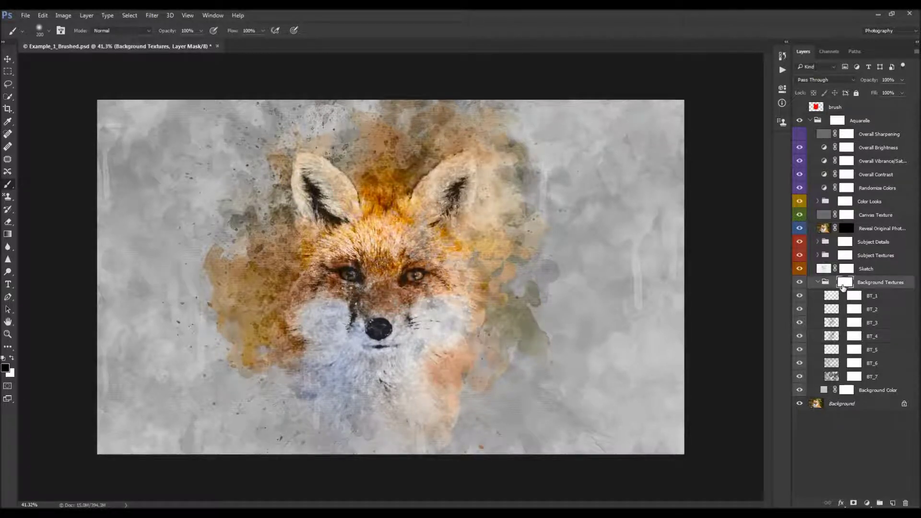
key(bracketright)
key(bracketright)
key(bracketright)
key(bracketright)
mouse_move(502, 351)
mouse_down()
mouse_move(574, 293)
mouse_move(581, 243)
mouse_move(548, 185)
mouse_move(553, 121)
mouse_move(517, 125)
mouse_move(647, 136)
mouse_up()
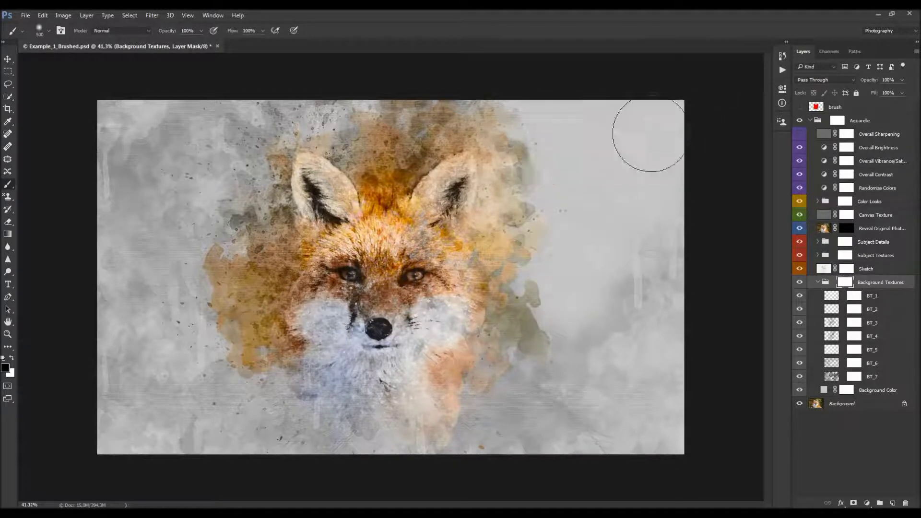
mouse_move(662, 271)
mouse_down()
mouse_move(448, 349)
mouse_move(596, 370)
mouse_move(612, 427)
mouse_move(335, 387)
mouse_move(182, 408)
mouse_up()
key(ctrl+z)
key(v)
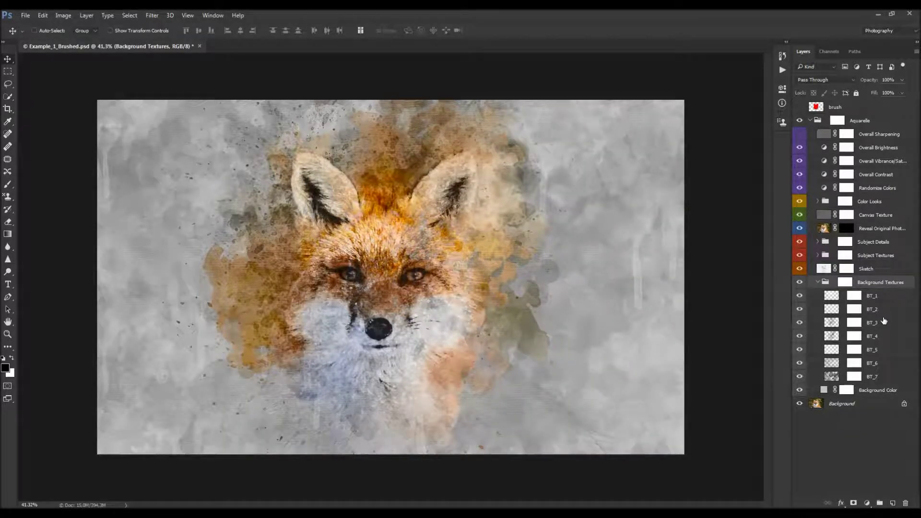
- Change the Background Color fill to dark gray 4d4d4d
double_click(823, 390)
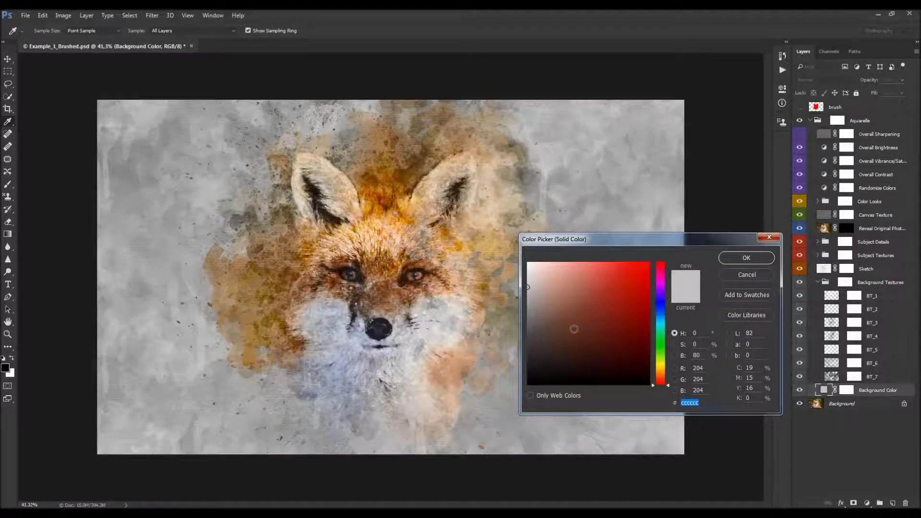
drag(573, 329, 501, 349)
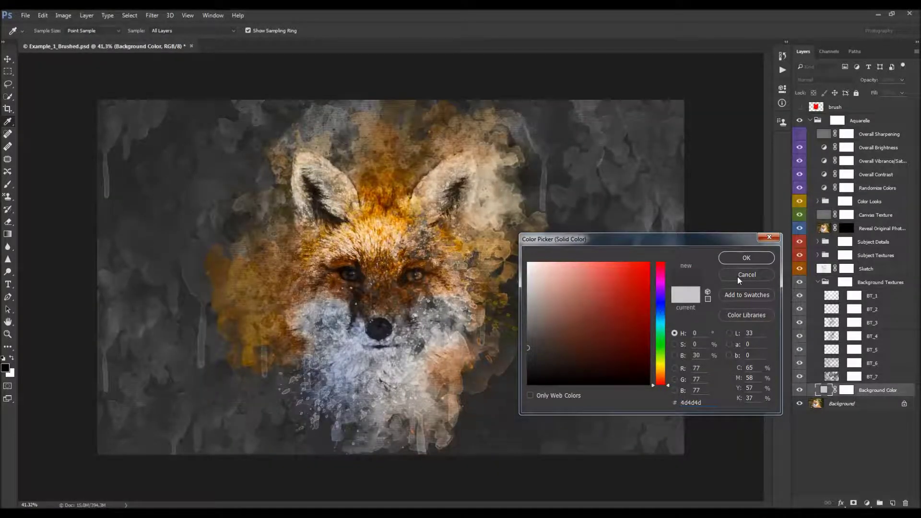
click(737, 258)
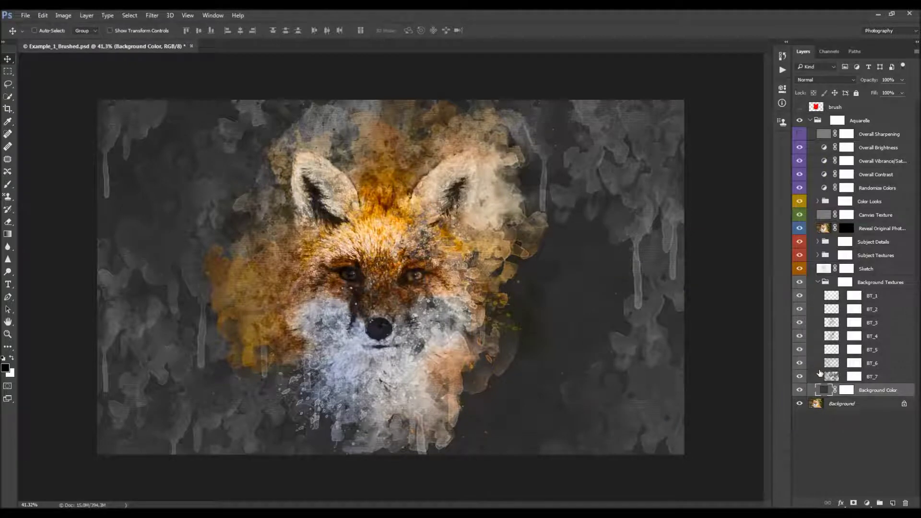
- Select BT_5 at 50% opacity and toggle the background texture layers' visibility to compare them against the dark fill
click(828, 351)
key(5)
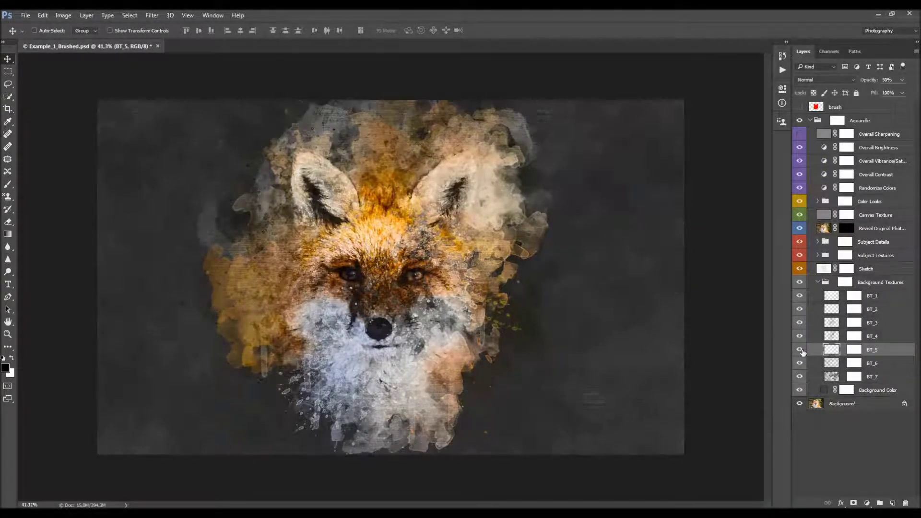
click(801, 351)
click(798, 297)
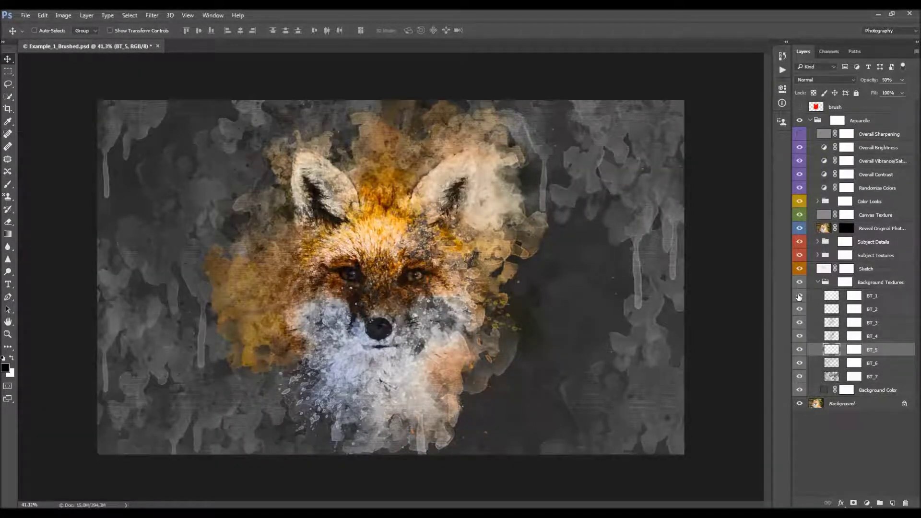
click(799, 296)
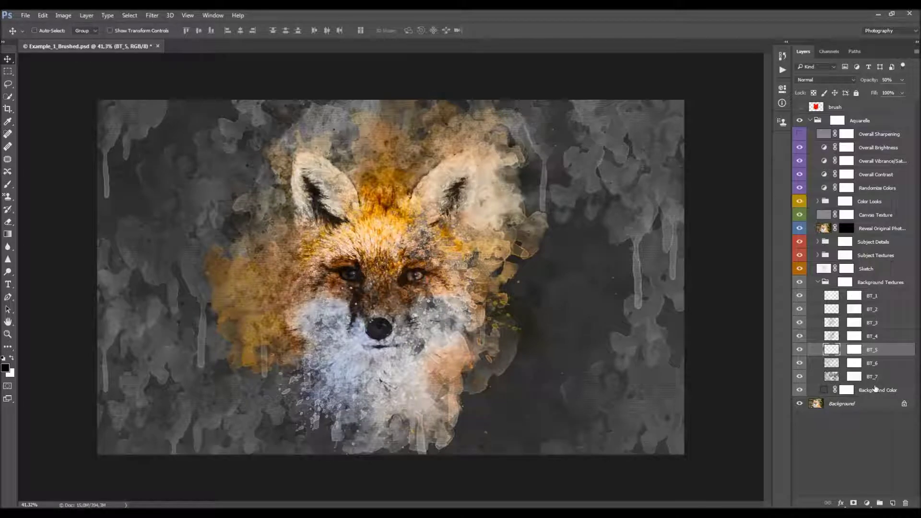
- Set the Background Color fill's brightness to 80% and collapse the Background Textures group
double_click(828, 389)
drag(700, 355, 673, 357)
text(80)
key(Return)
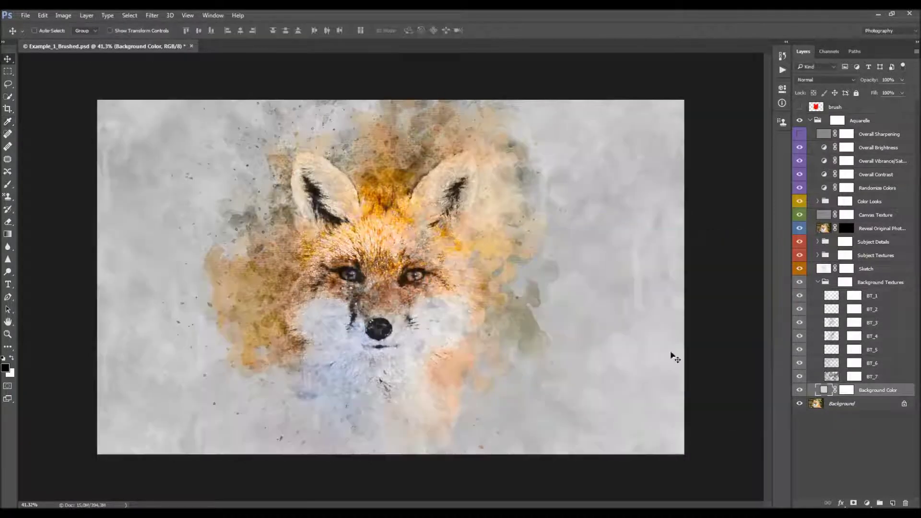
click(818, 282)
- Compare the Sketch layer hidden and at 100% opacity, and settle on an opacity of about 28%
click(869, 273)
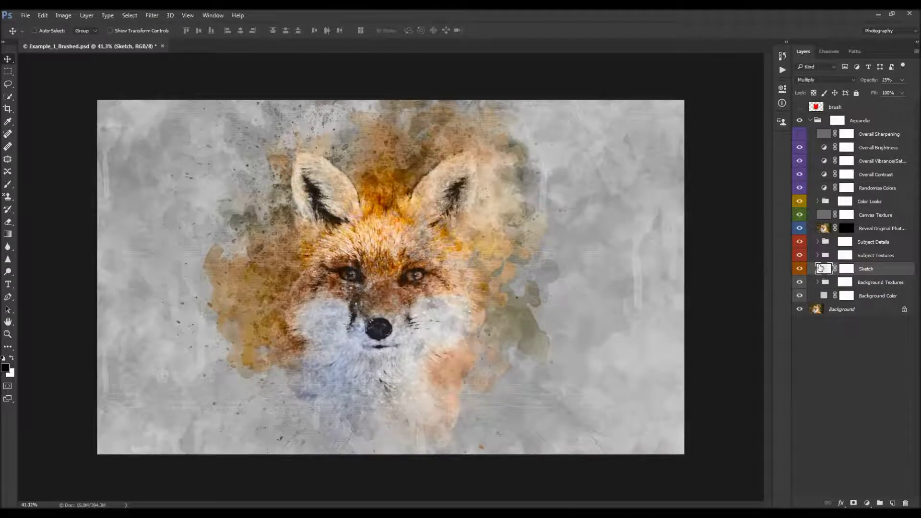
click(800, 269)
click(800, 269)
mouse_move(873, 82)
mouse_down()
mouse_move(710, 87)
mouse_move(890, 86)
mouse_up()
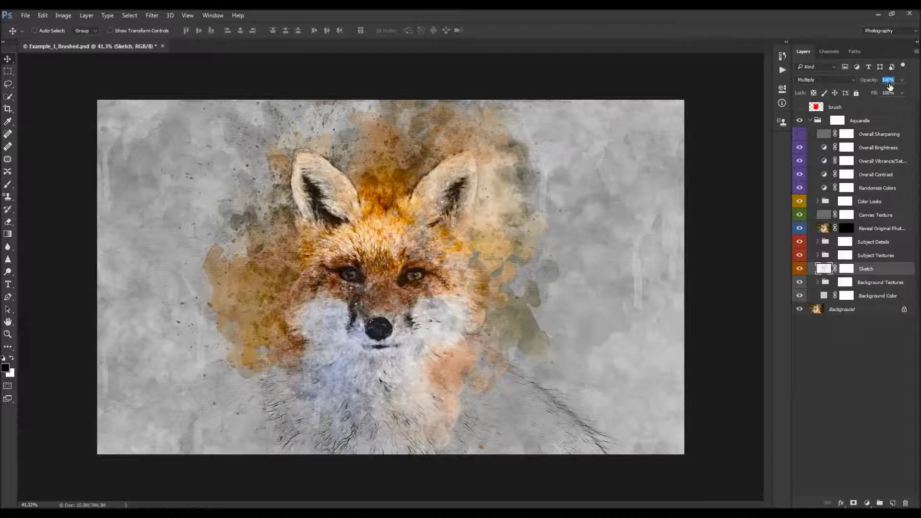
click(902, 80)
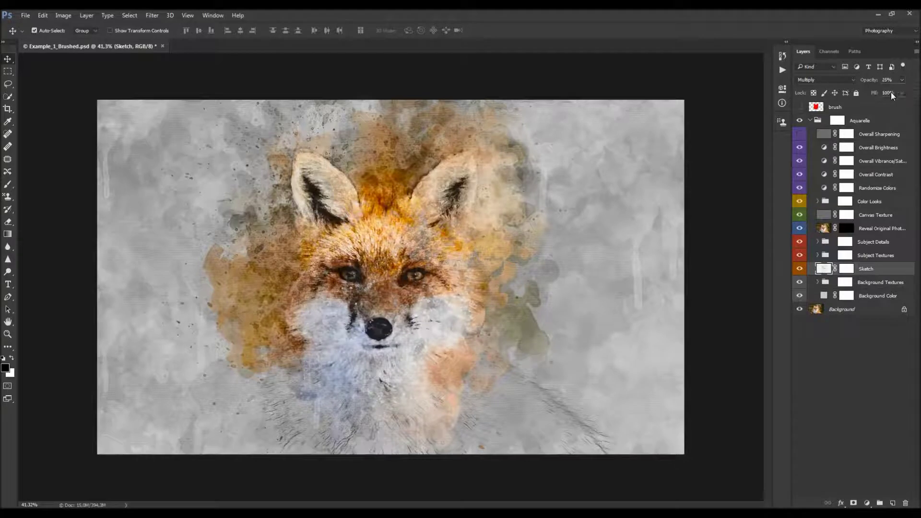
drag(864, 82, 864, 82)
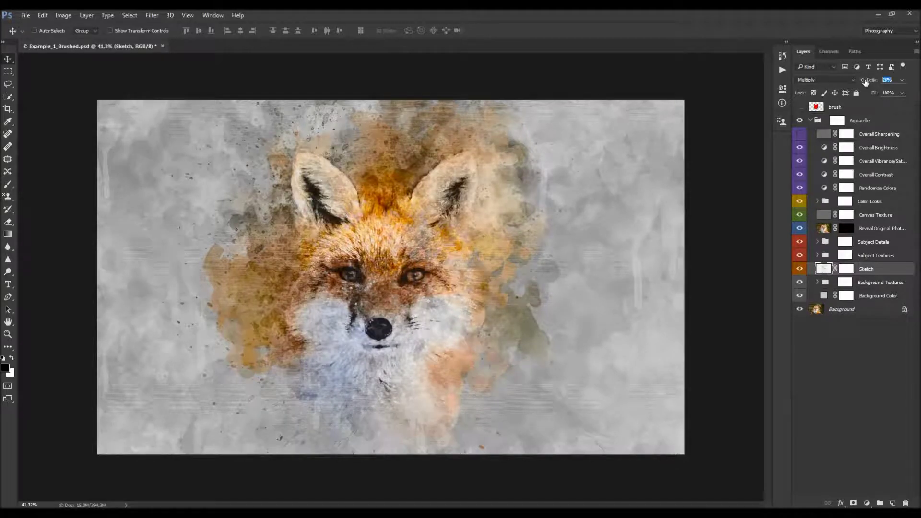
click(799, 269)
- Toggle the Subject Textures group off and on to compare, and expand it to view its layers
click(871, 256)
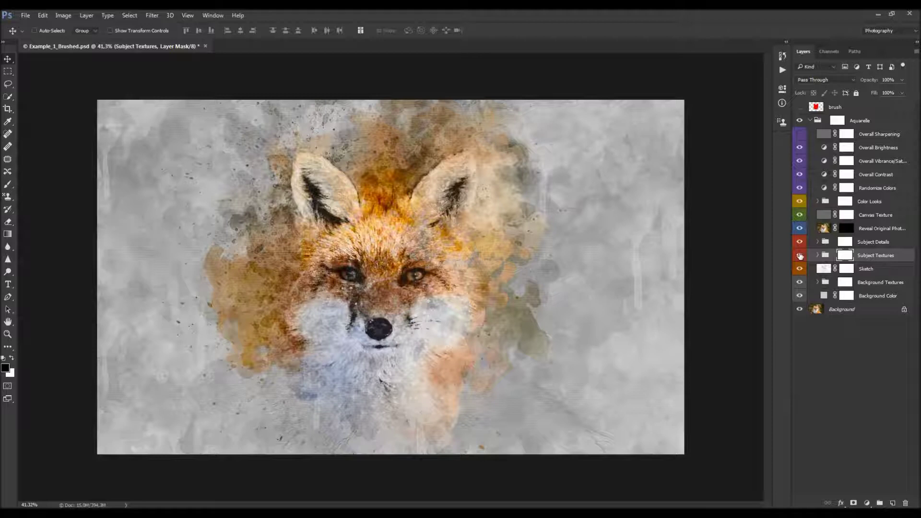
click(799, 257)
click(799, 257)
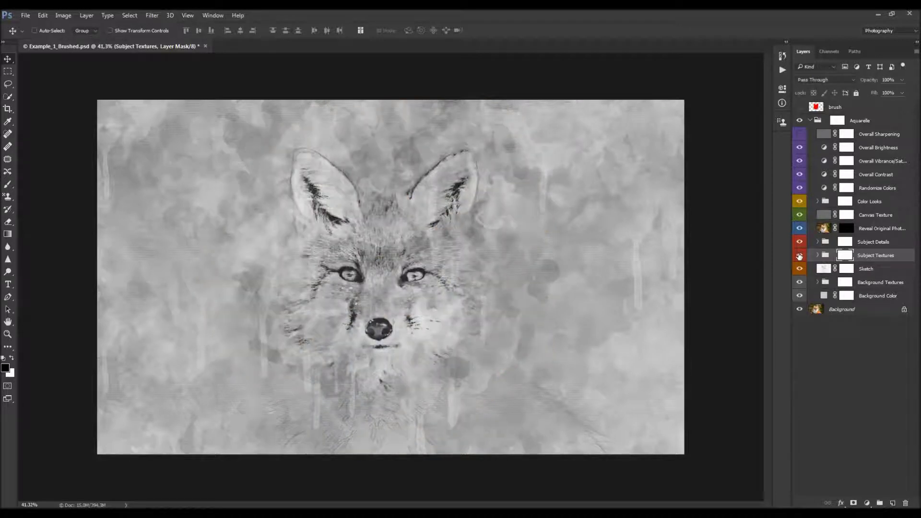
click(818, 255)
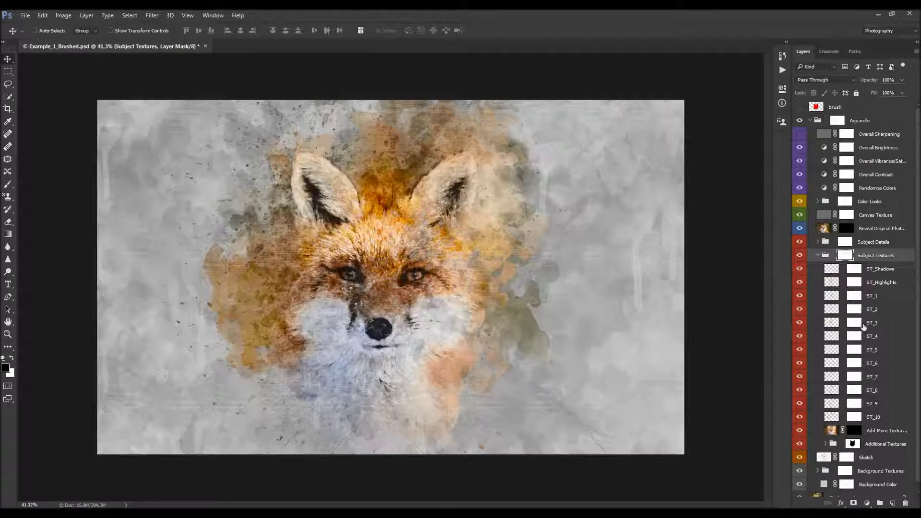
scroll(859, 319, down, 1)
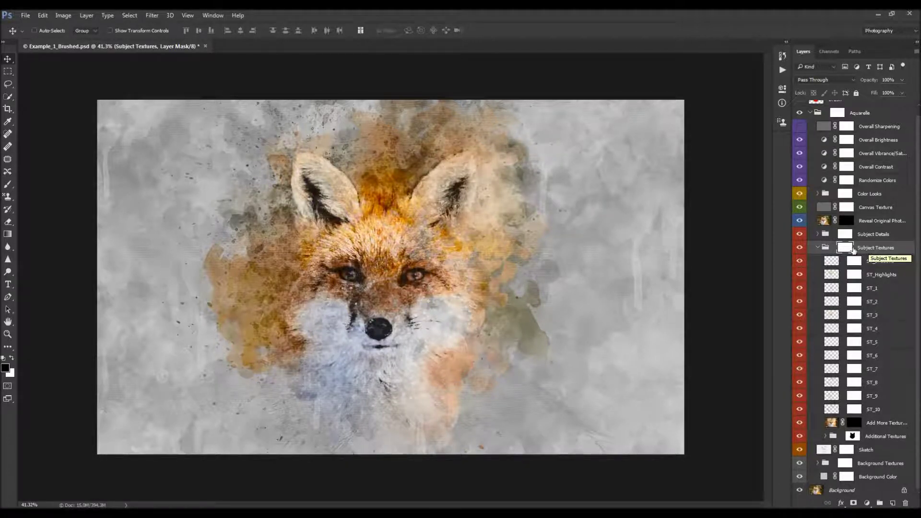
- Hide everything inside Subject Textures, check the Additional Textures group on its own, and show only ST_Shadows through ST_10 again
click(799, 261)
drag(798, 279, 798, 437)
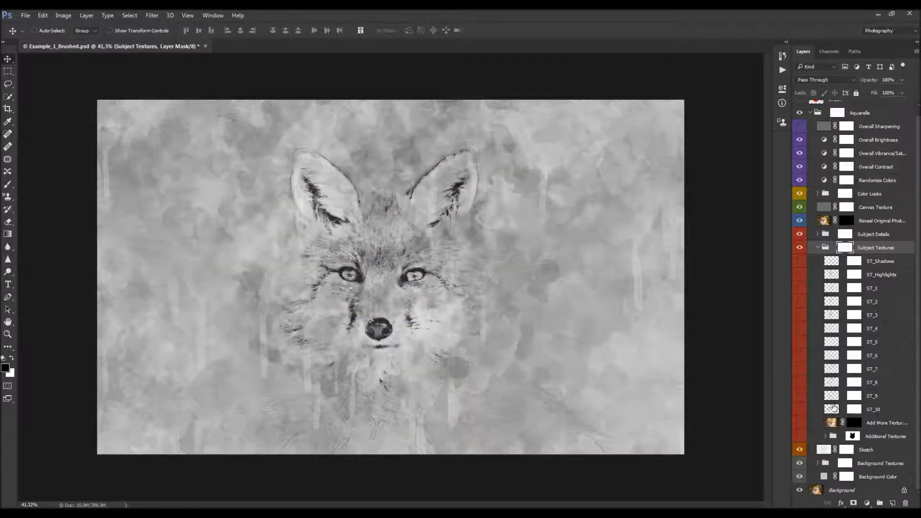
click(799, 436)
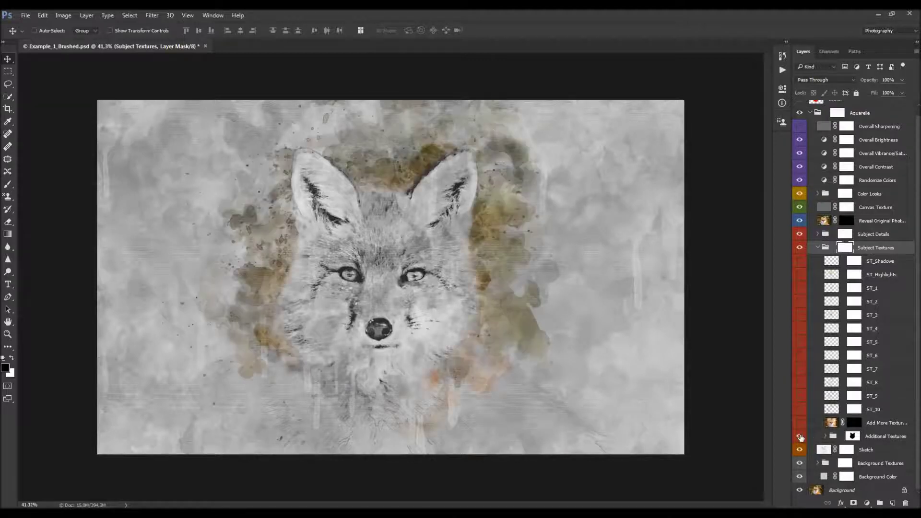
click(800, 436)
drag(801, 414, 797, 262)
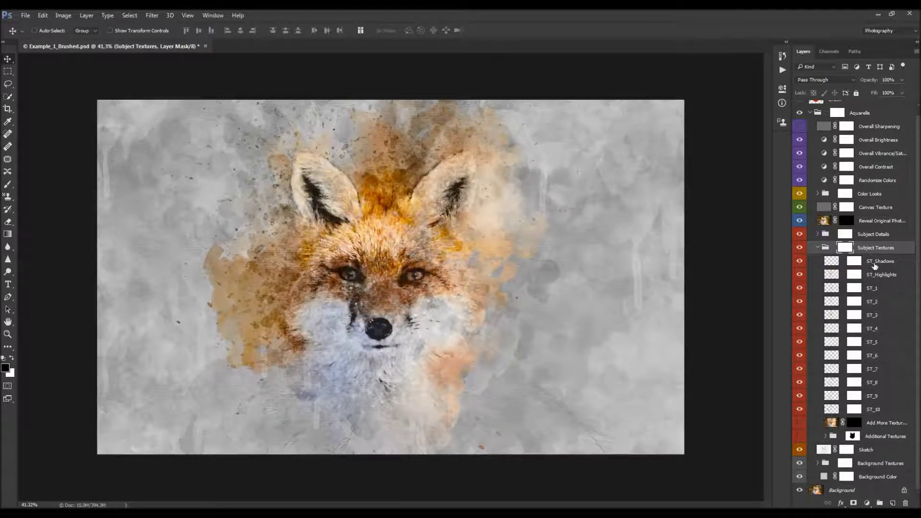
- Select the ST_Shadows layer and toggle its visibility repeatedly to examine its effect on the fox
click(874, 265)
click(804, 260)
click(804, 261)
click(804, 262)
click(804, 262)
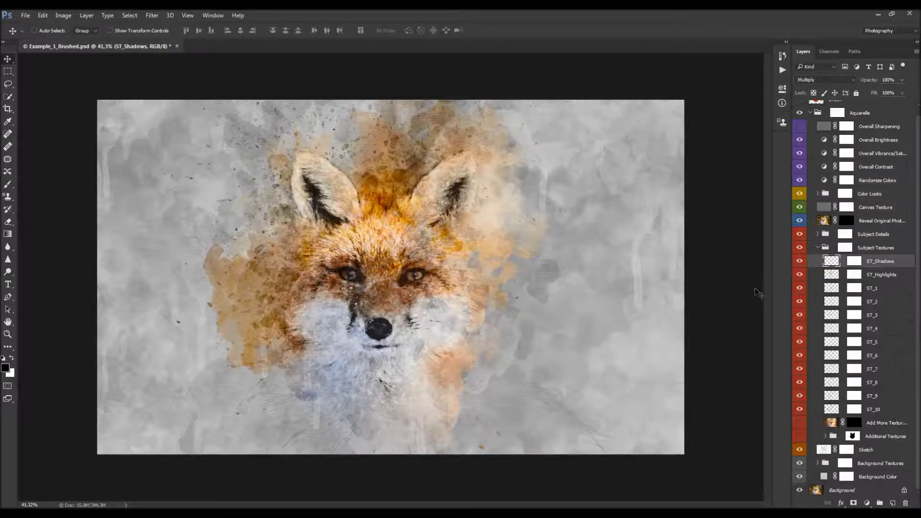
- Select the ST_Highlights layer and toggle its visibility off and on to examine its effect
click(882, 280)
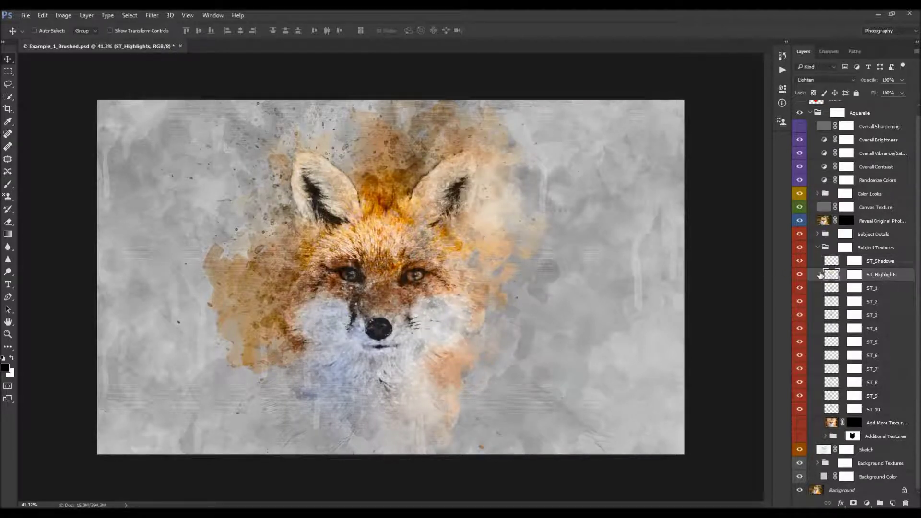
click(800, 275)
click(799, 272)
- Show the Additional Textures group, view its layer mask on its own, and compare the result with the mask disabled and enabled
click(870, 437)
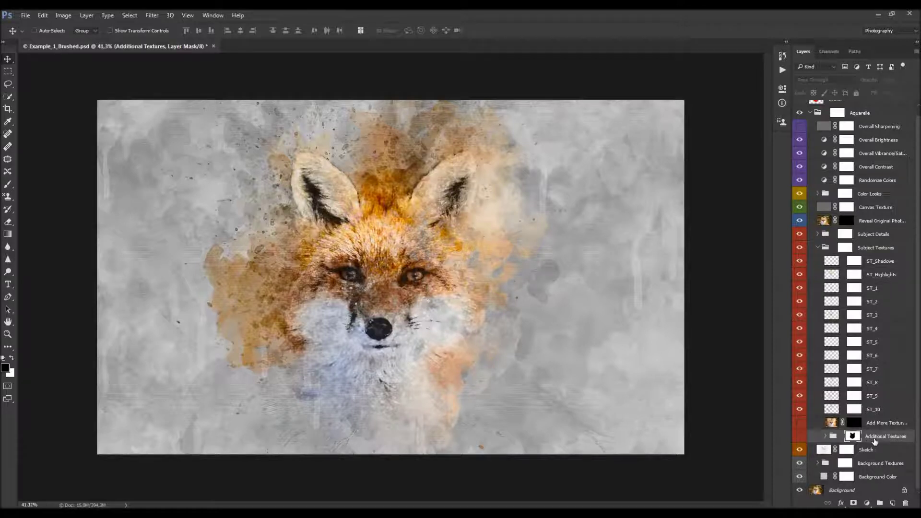
click(799, 436)
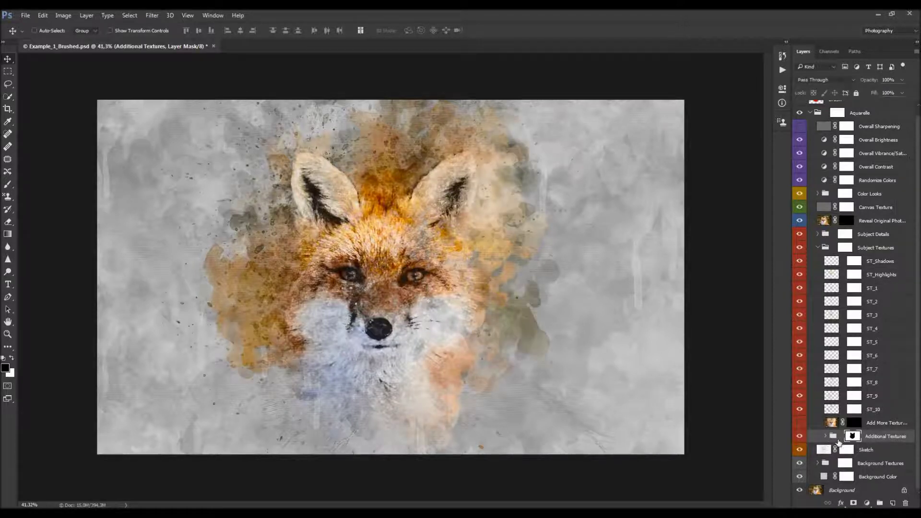
alt+click(852, 436)
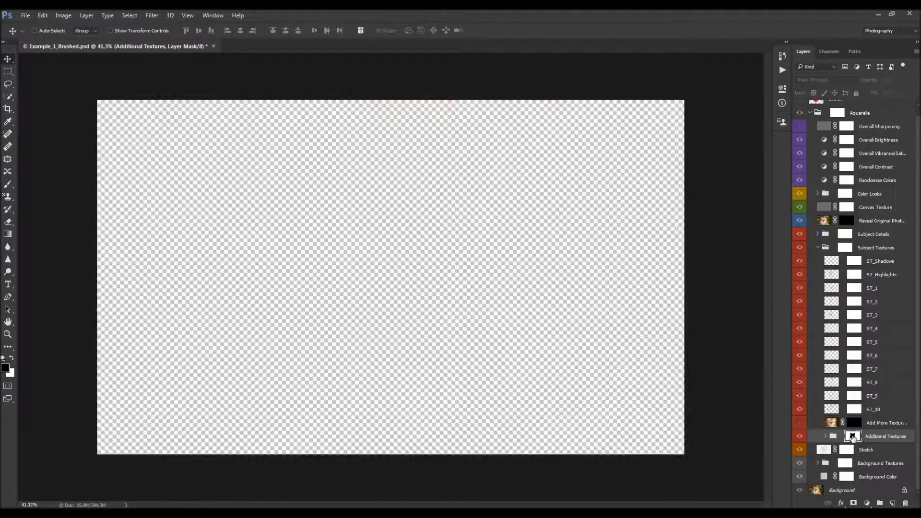
alt+click(852, 436)
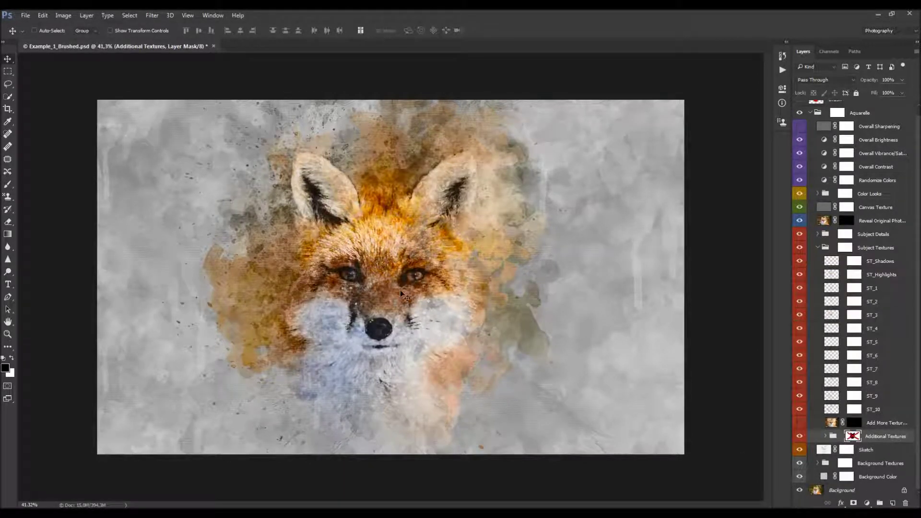
shift+click(850, 440)
- Expand the Additional Textures group and toggle the AT_1 layer's visibility to check its effect
click(825, 436)
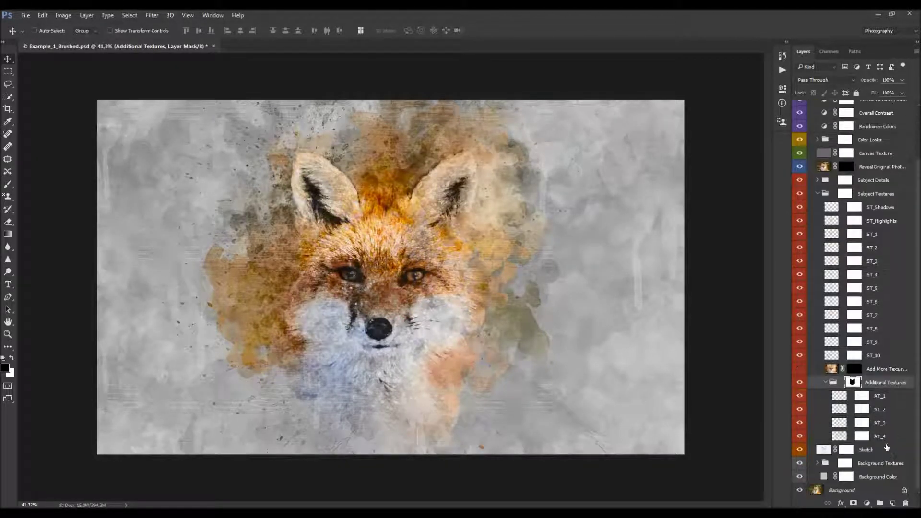
click(881, 396)
mouse_move(799, 395)
mouse_down()
mouse_move(802, 439)
mouse_move(800, 398)
mouse_up()
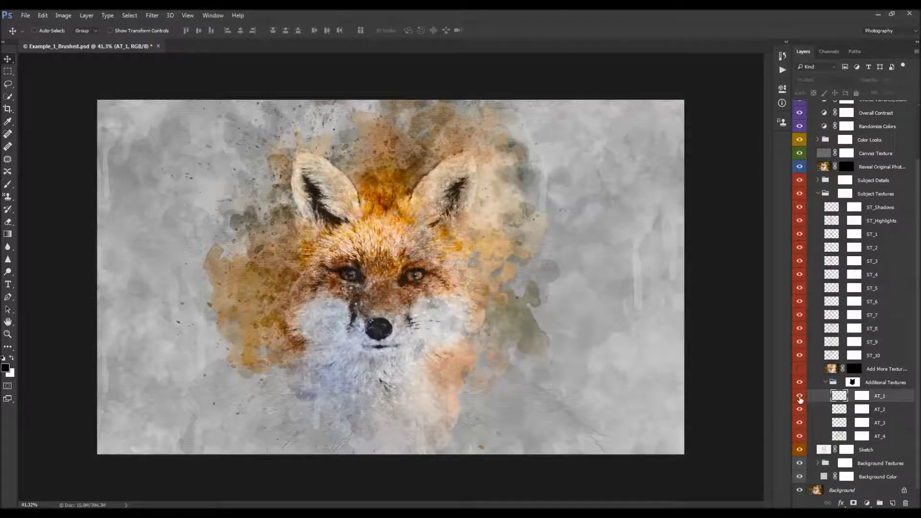
- Step through the subject texture layers one by one from ST_10 up to ST_Highlights
click(872, 356)
key(alt+bracketright)
key(alt+bracketright)
key(alt+bracketright)
key(alt+bracketright)
key(alt+bracketright)
key(alt+bracketright)
key(alt+bracketright)
key(alt+bracketright)
key(alt+bracketright)
key(alt+bracketright)
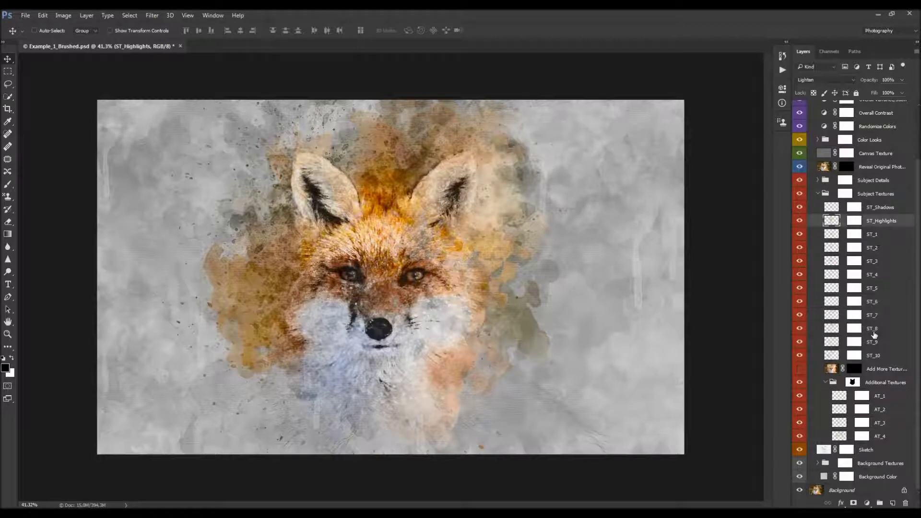
- Try repositioning the ST_8 texture layer, and transform it with about 7.45° rotation and 101.69% scale
click(880, 330)
drag(461, 312, 422, 316)
drag(679, 312, 530, 300)
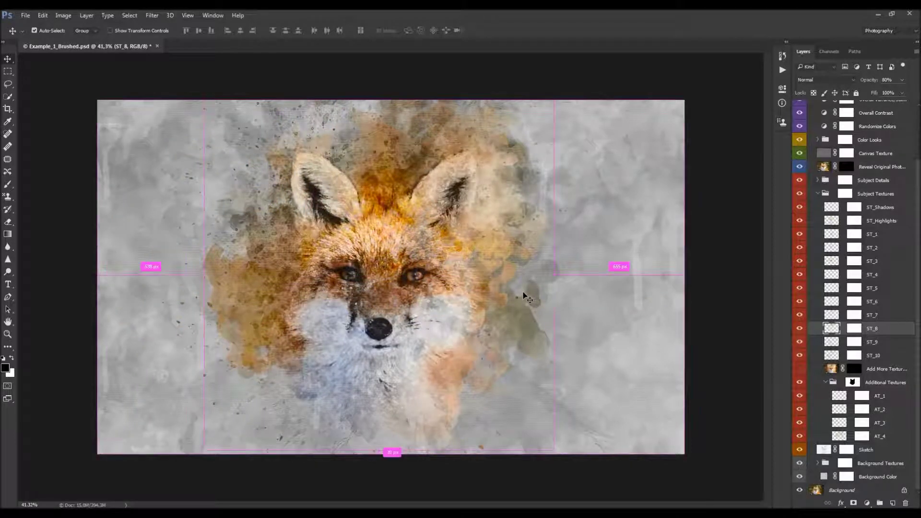
key(ctrl+t)
drag(610, 288, 605, 318)
drag(588, 117, 583, 124)
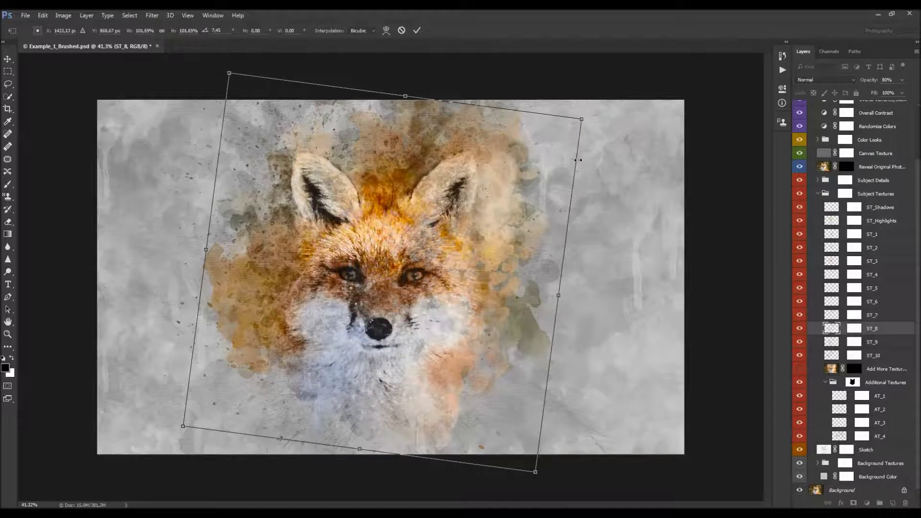
key(Return)
- Try brushing black into the ST_8 layer mask beside the fox's face, and undo the stroke
click(855, 328)
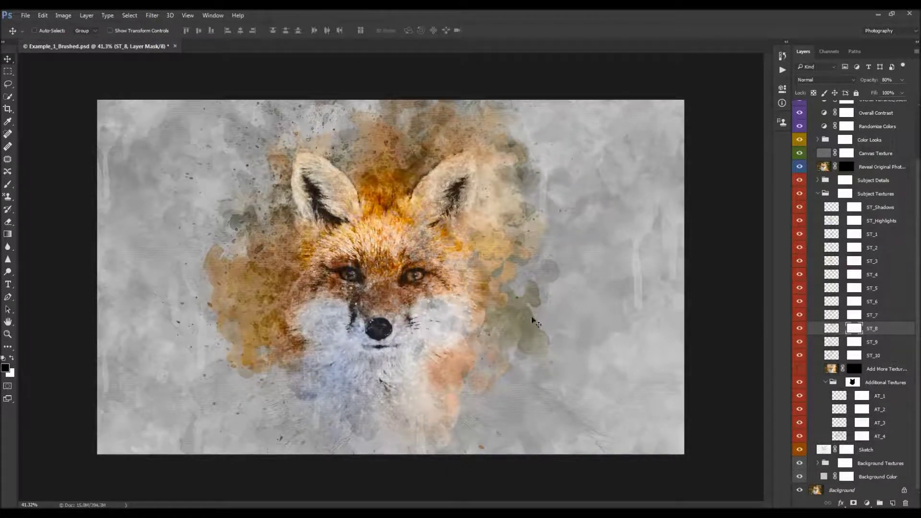
key(b)
mouse_move(565, 213)
mouse_down()
mouse_move(390, 232)
mouse_move(419, 380)
mouse_up()
key(ctrl+z)
- Try duplicating the ST_8 layer and moving the copy beside the fox, and delete the copy
key(v)
key(ctrl+j)
drag(364, 279, 548, 329)
key(Delete)
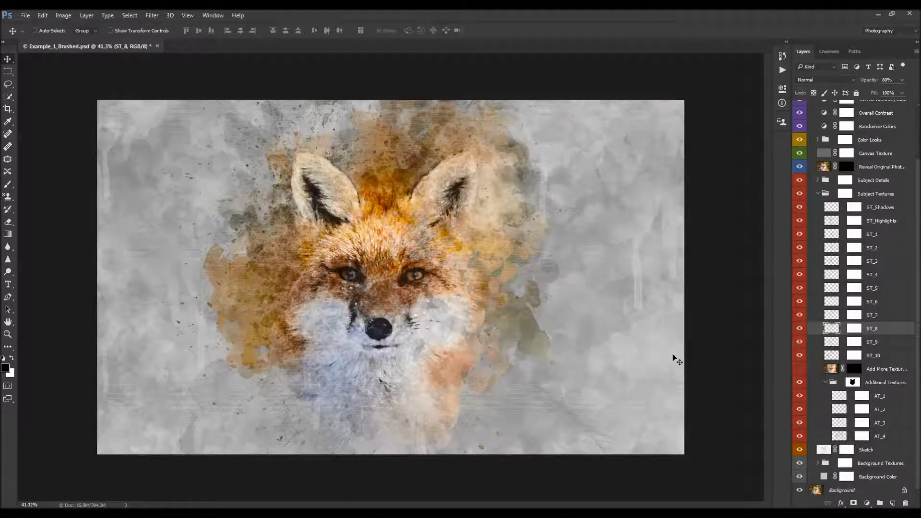
- Show the Add More Textures layer, collapse the Additional Textures group, and select the Add More Textures layer mask
click(799, 369)
click(825, 382)
double_click(881, 424)
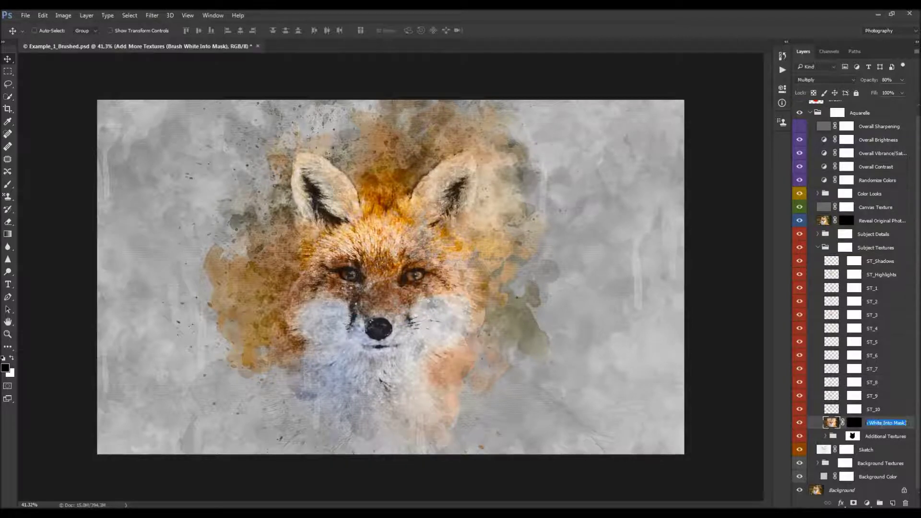
click(853, 423)
click(798, 423)
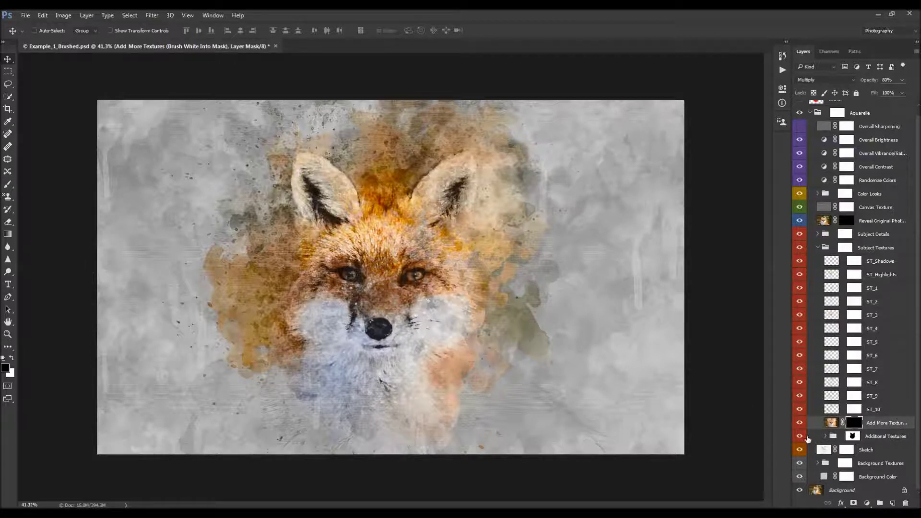
- Make white the foreground color and choose a 1000 px Aquarelle brush tip for the Brush tool
key(x)
scroll(384, 363, up, 1)
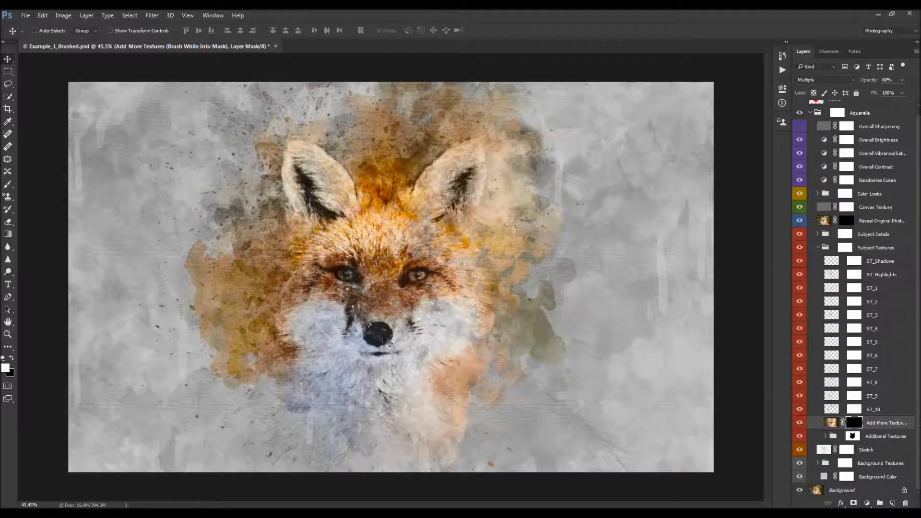
scroll(384, 340, up, 1)
scroll(386, 336, down, 1)
scroll(804, 192, up, 1)
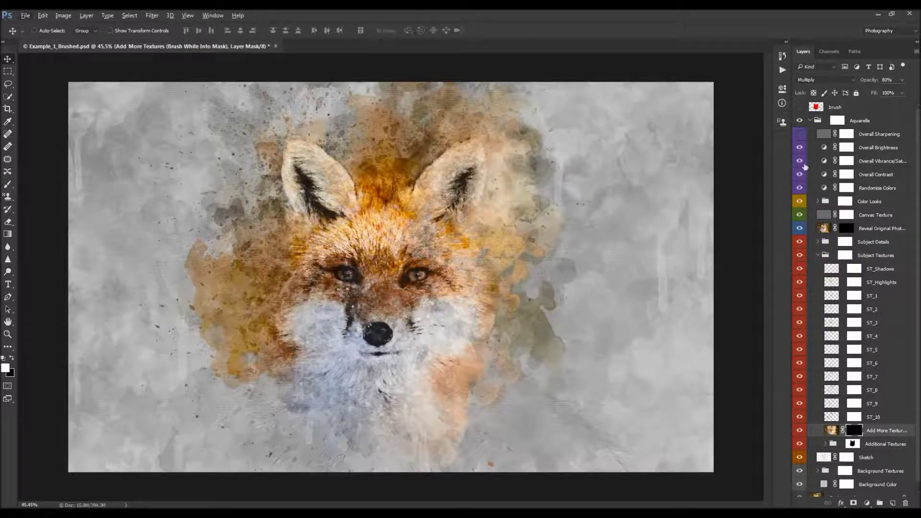
click(799, 107)
key(b)
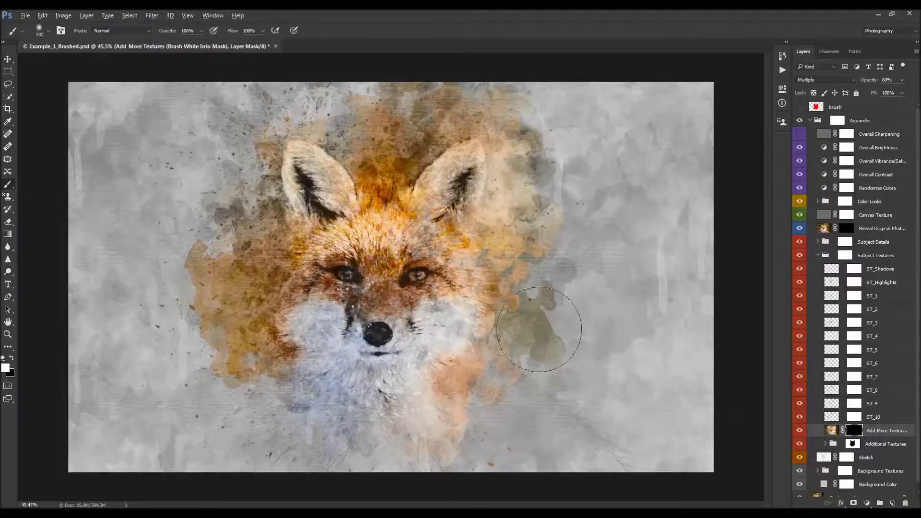
right_click(688, 401)
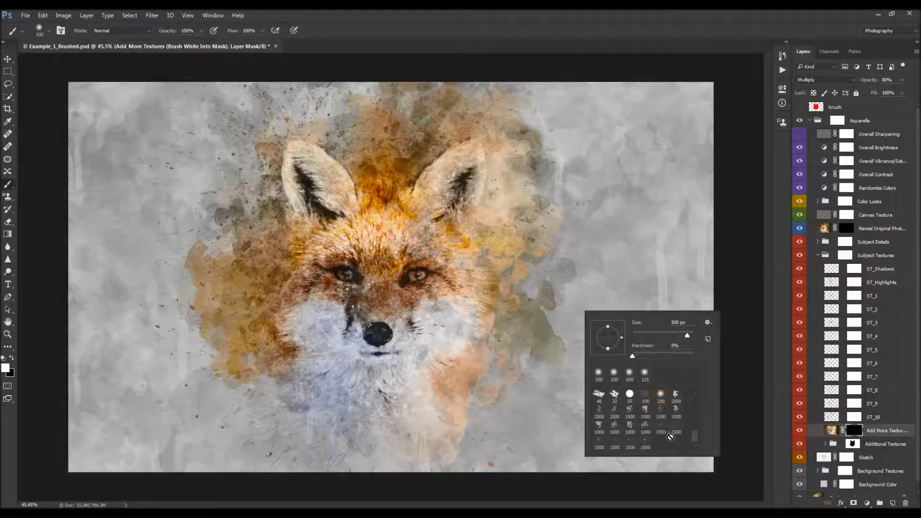
click(614, 425)
click(601, 246)
- Set the brush's Shape Dynamics size jitter to 25%
click(208, 16)
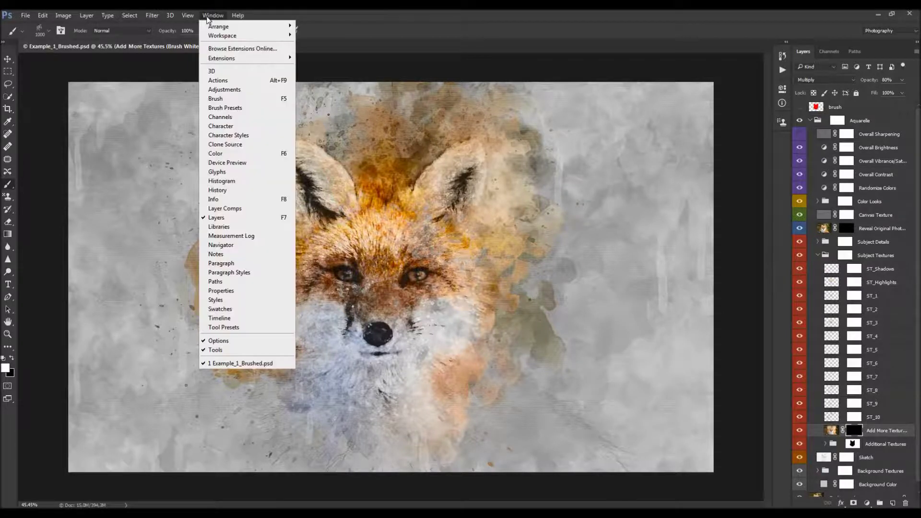
click(215, 98)
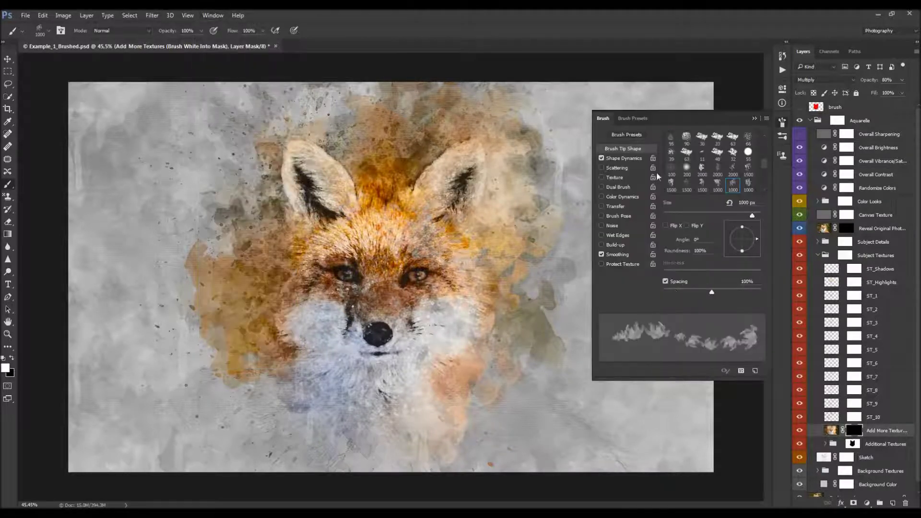
click(623, 158)
mouse_move(761, 143)
mouse_down()
mouse_move(615, 138)
mouse_move(688, 144)
mouse_up()
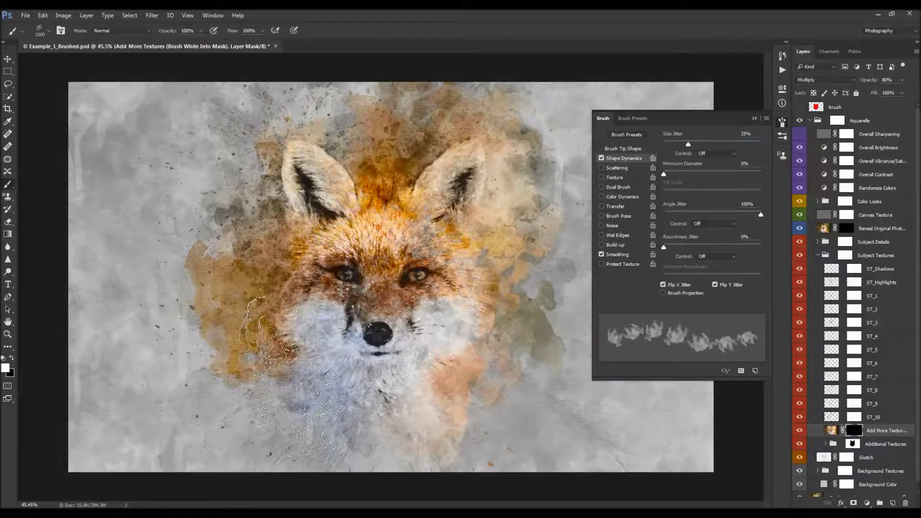
- Paint white into the Add More Textures mask around the fox's chest, reducing the brush from 1100 to 700 px, and close the brush settings
key(bracketright)
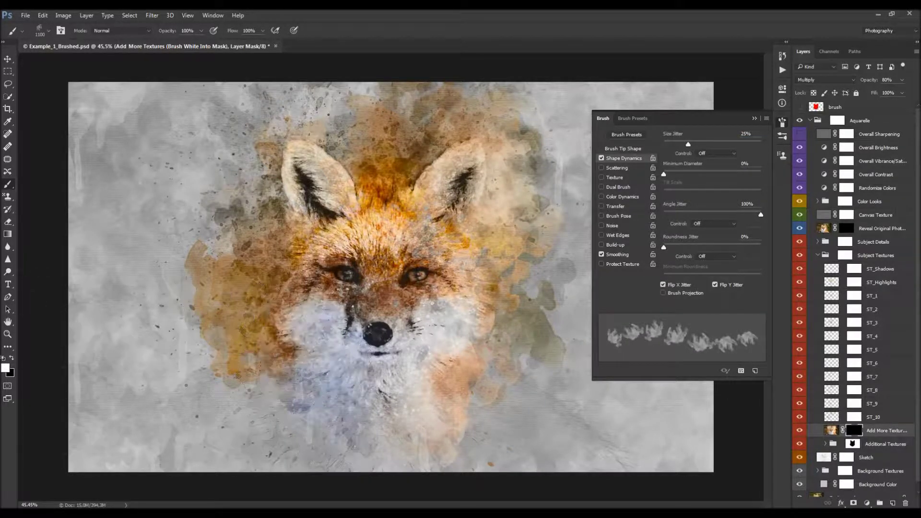
scroll(312, 377, down, 1)
scroll(311, 377, up, 1)
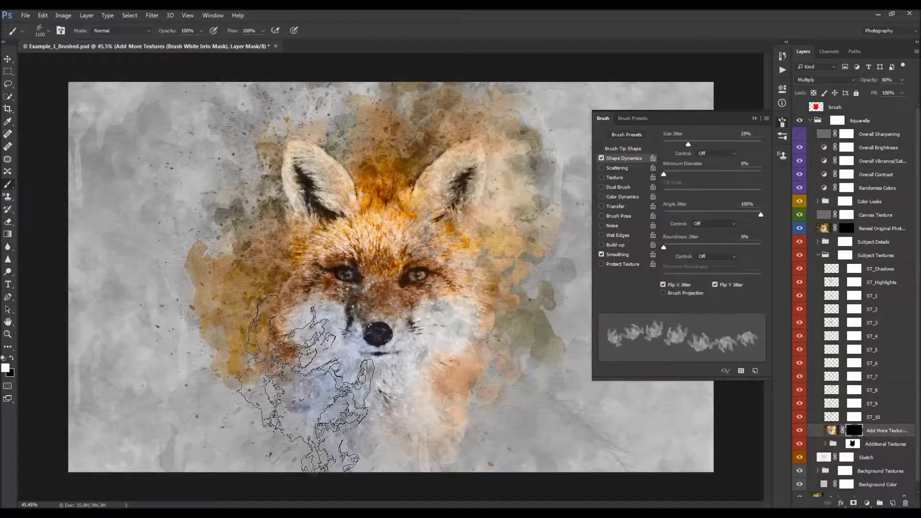
key(bracketleft)
key(bracketleft)
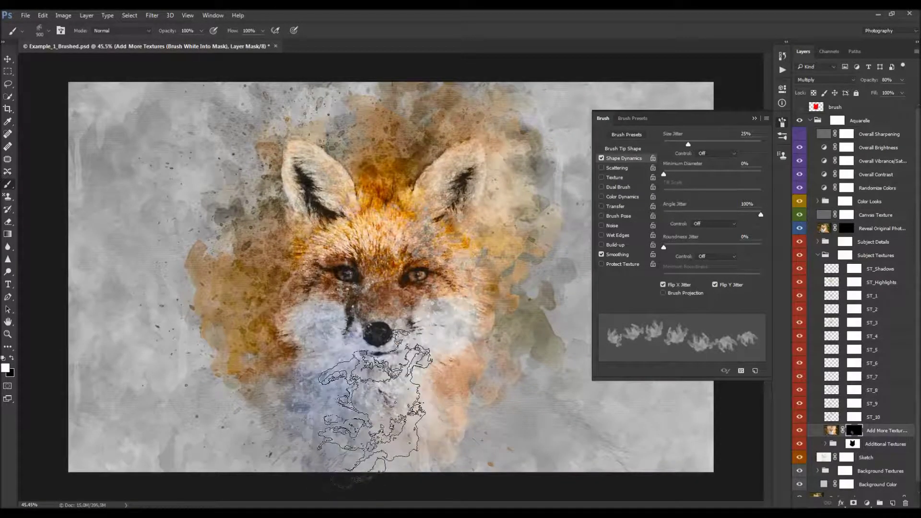
key(bracketleft)
key(bracketleft)
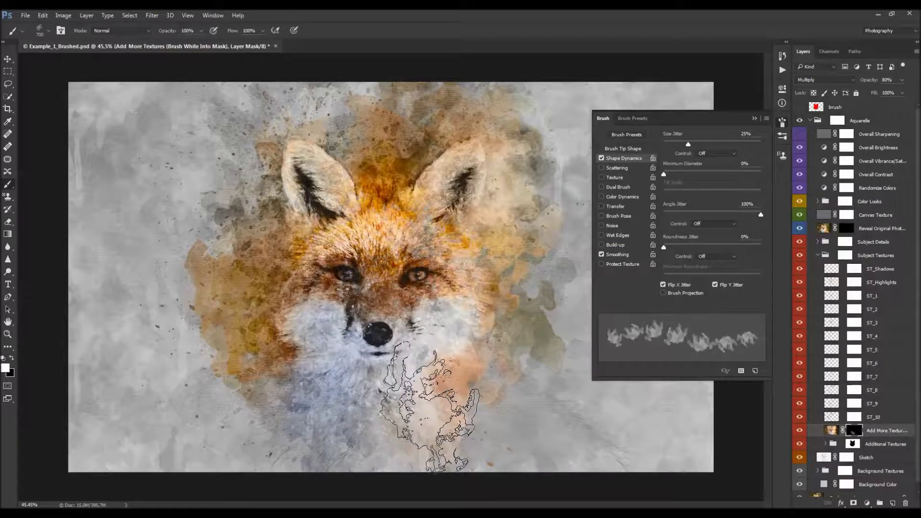
mouse_move(445, 408)
mouse_down()
mouse_move(476, 391)
mouse_move(446, 422)
mouse_move(200, 332)
mouse_move(220, 249)
mouse_move(148, 329)
mouse_up()
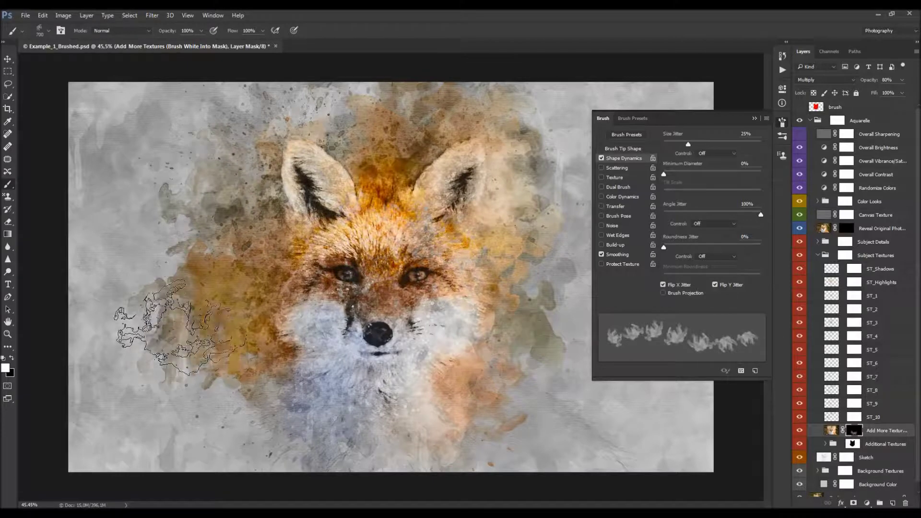
click(754, 118)
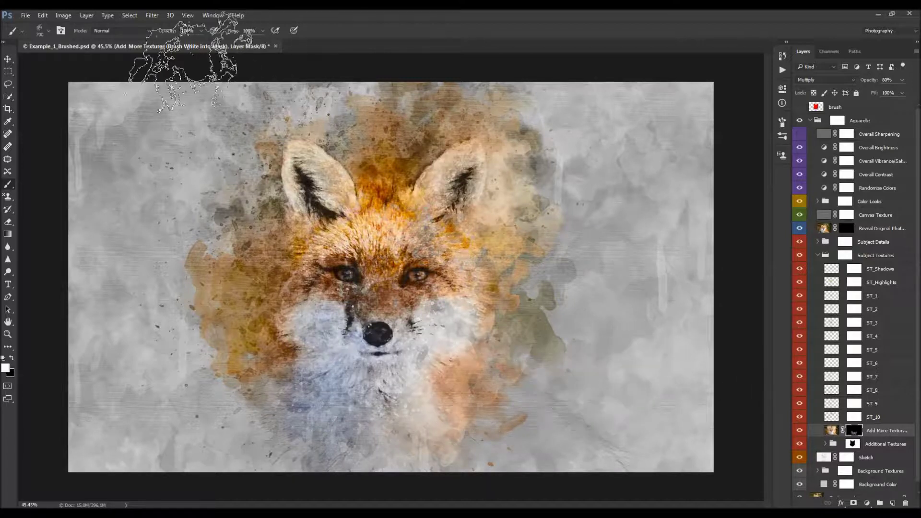
- Try painting more texture across the background at 55% brush opacity, undo it, and restore the opacity to 100%
drag(167, 31, 146, 33)
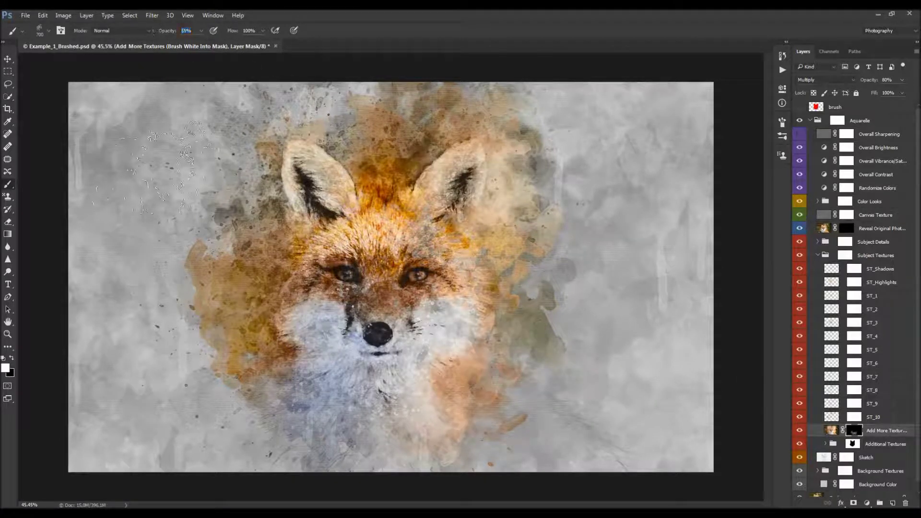
mouse_move(157, 102)
mouse_down()
mouse_move(155, 157)
mouse_move(119, 202)
mouse_move(107, 250)
mouse_move(172, 395)
mouse_move(278, 433)
mouse_move(571, 423)
mouse_move(591, 381)
mouse_move(568, 237)
mouse_up()
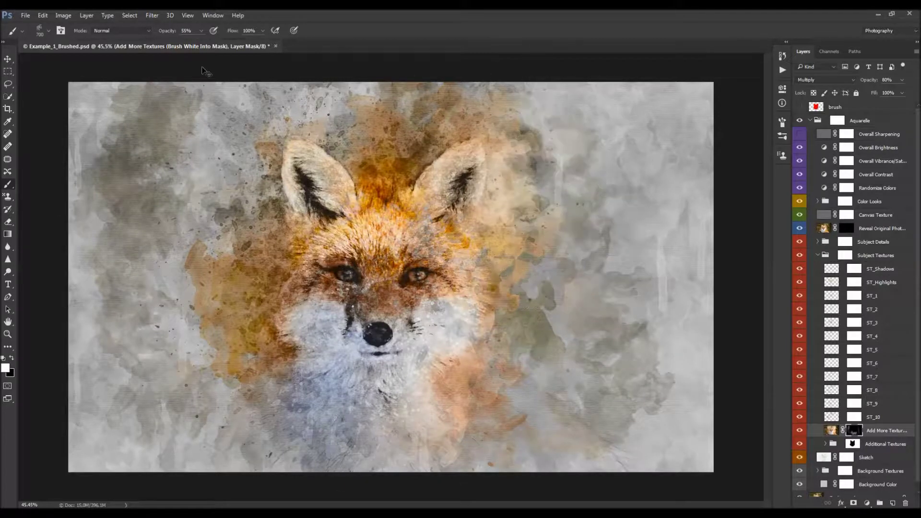
key(ctrl+z)
key(0)
- Choose a 1500 px Aquarelle splatter brush tip and check its Shape Dynamics settings
right_click(525, 303)
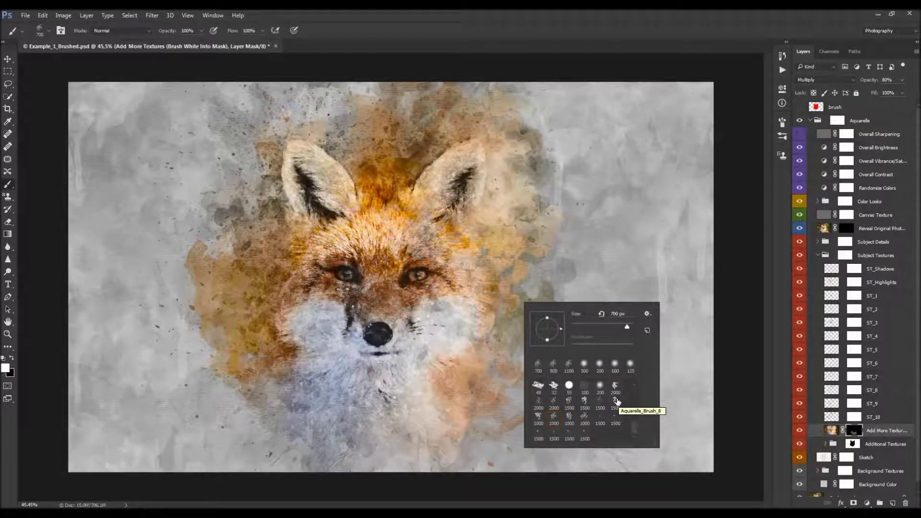
click(599, 418)
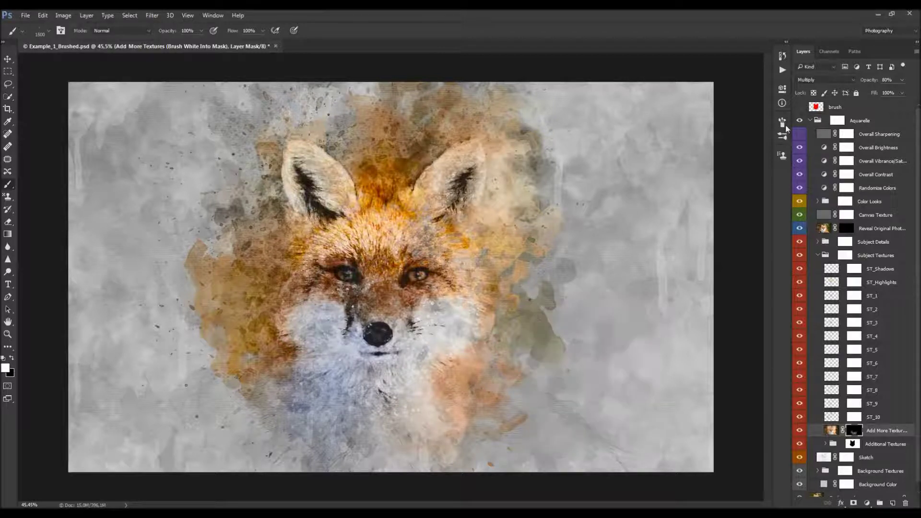
click(782, 122)
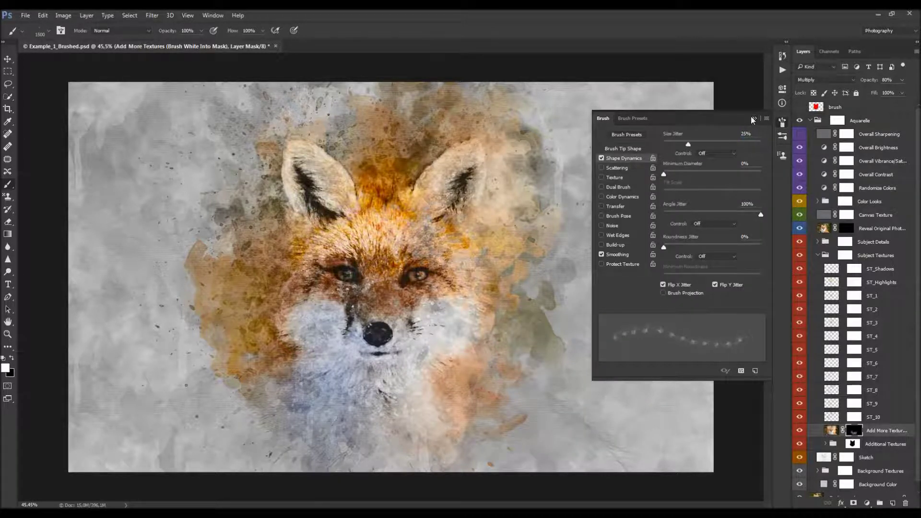
click(754, 118)
- Add splatters around the fox on the Add More Textures mask, reducing the brush to 1100 px and down to 700 px
key(bracketleft)
key(bracketleft)
key(bracketleft)
key(bracketleft)
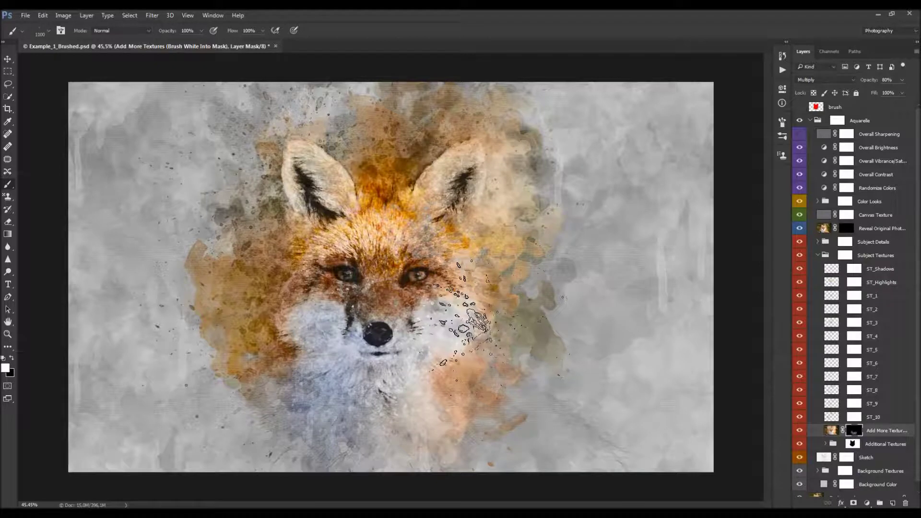
key(bracketleft)
key(bracketleft)
key(bracketleft)
key(bracketleft)
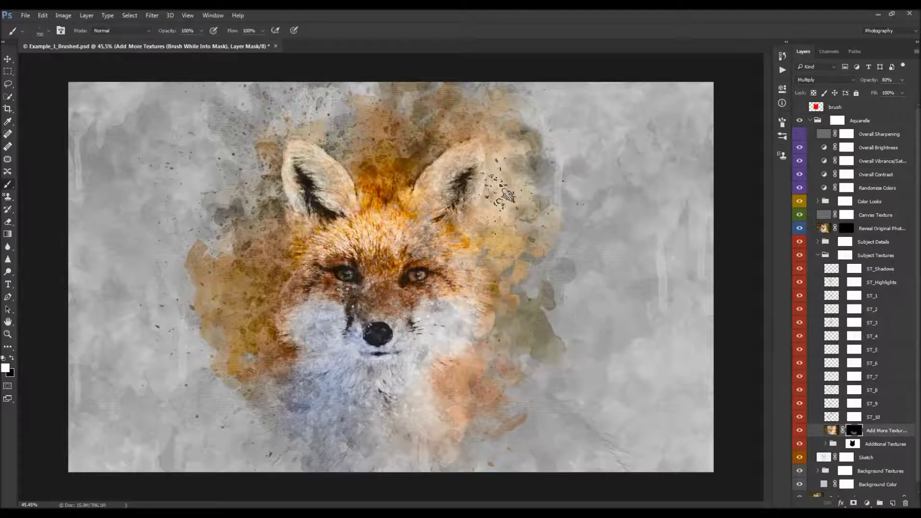
- Inspect the Add More Textures mask on its own, and compare the image with that layer hidden and shown
key(v)
alt+click(856, 431)
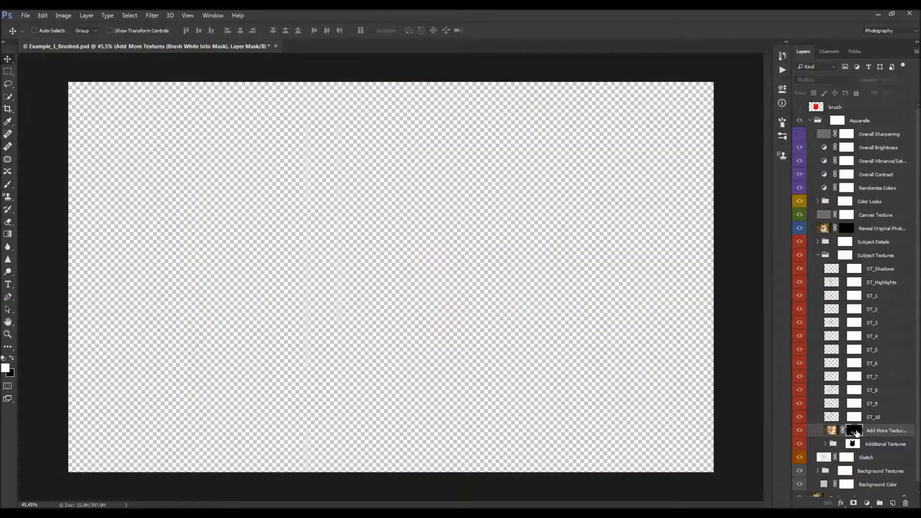
alt+click(857, 431)
click(799, 432)
click(798, 432)
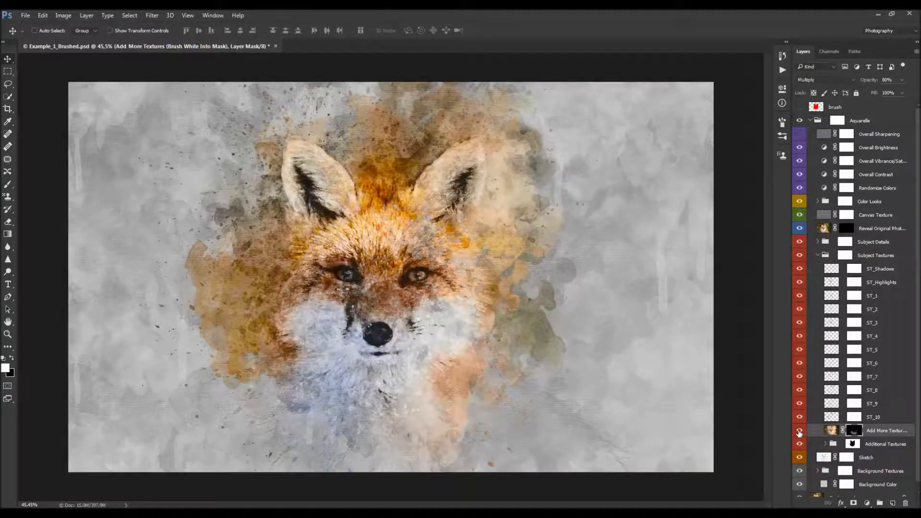
scroll(440, 339, down, 3)
scroll(432, 336, up, 2)
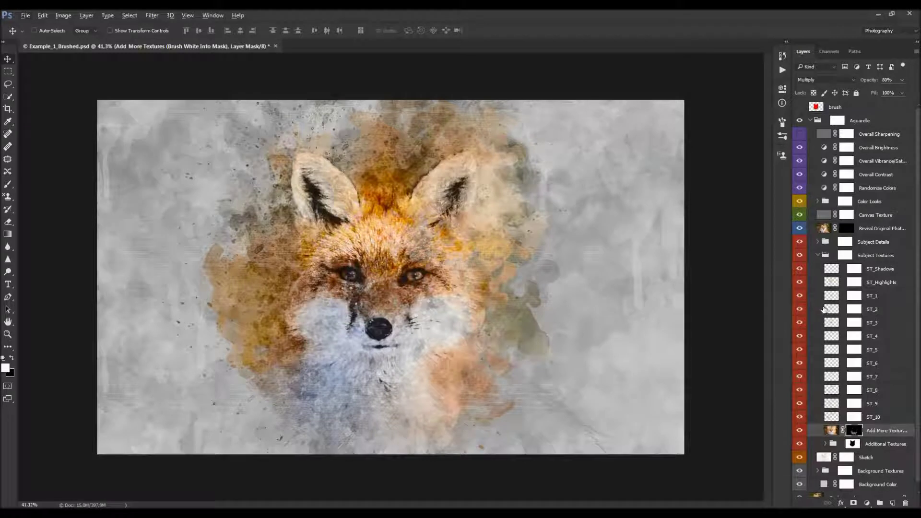
- Collapse the Subject Textures group, expand Subject Details, and go through its Main Subject Details, Black Edges and White Edges layers
click(881, 311)
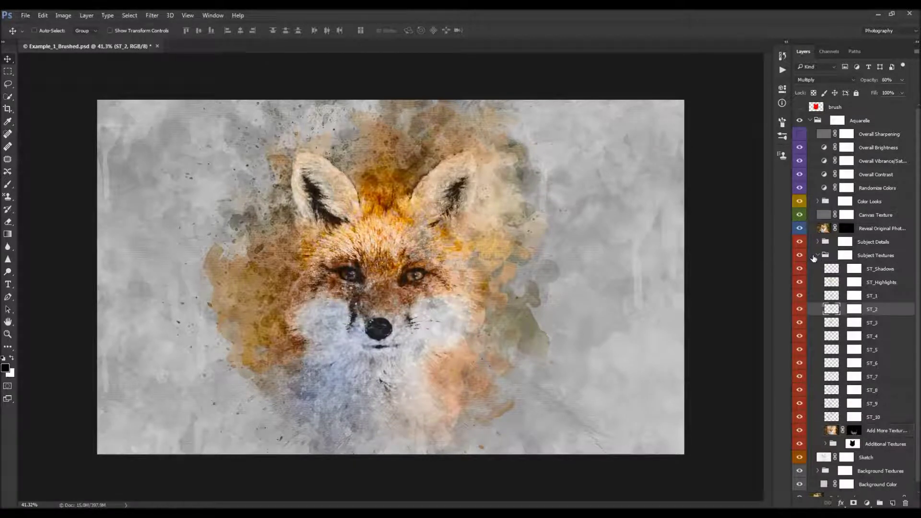
click(819, 256)
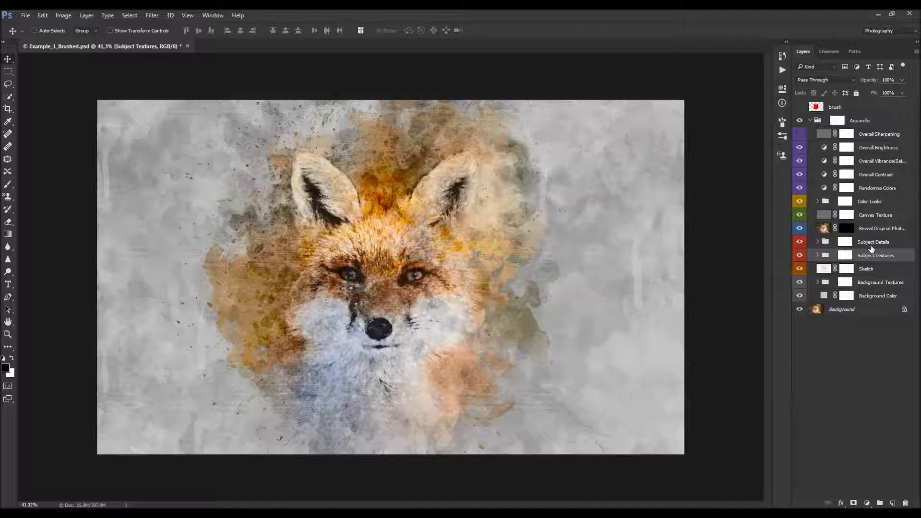
click(846, 244)
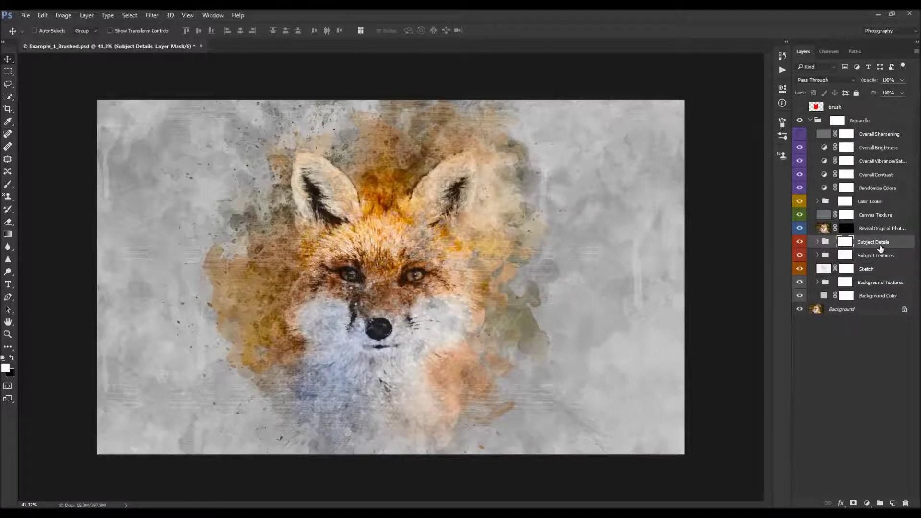
click(818, 242)
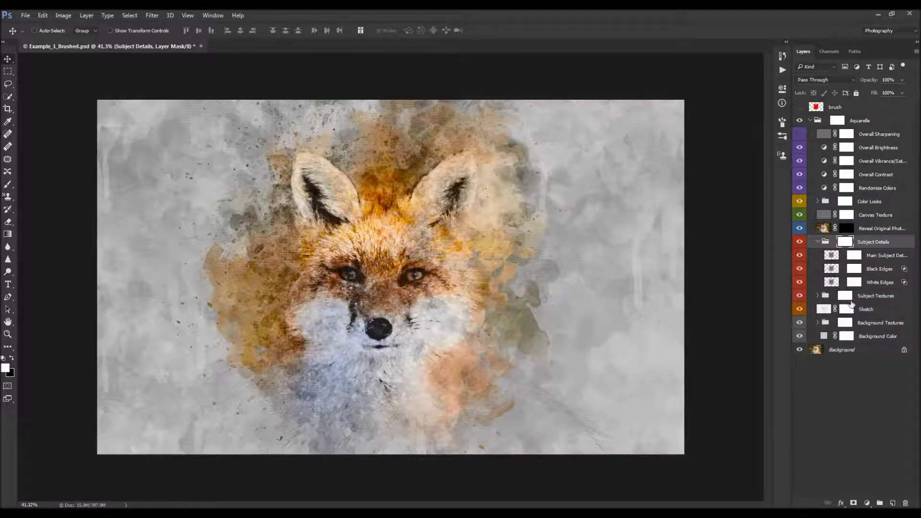
click(883, 258)
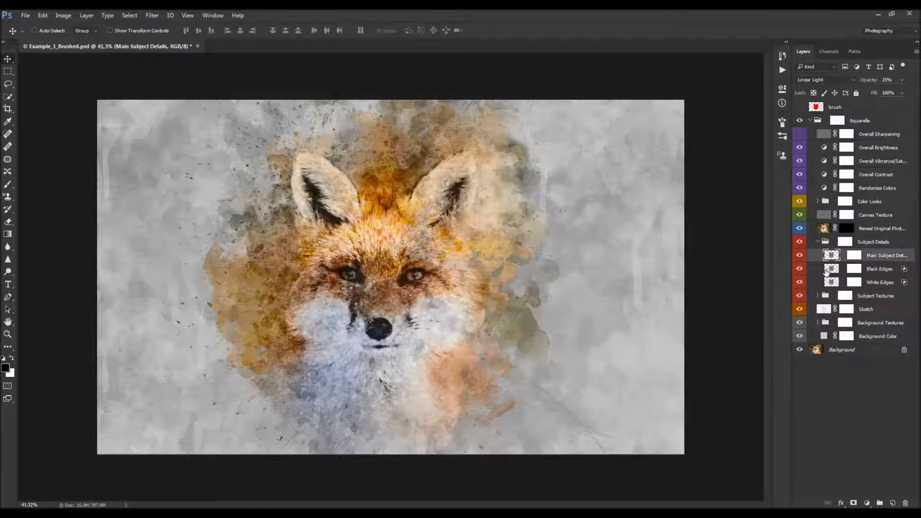
click(827, 272)
click(831, 283)
click(833, 269)
click(834, 258)
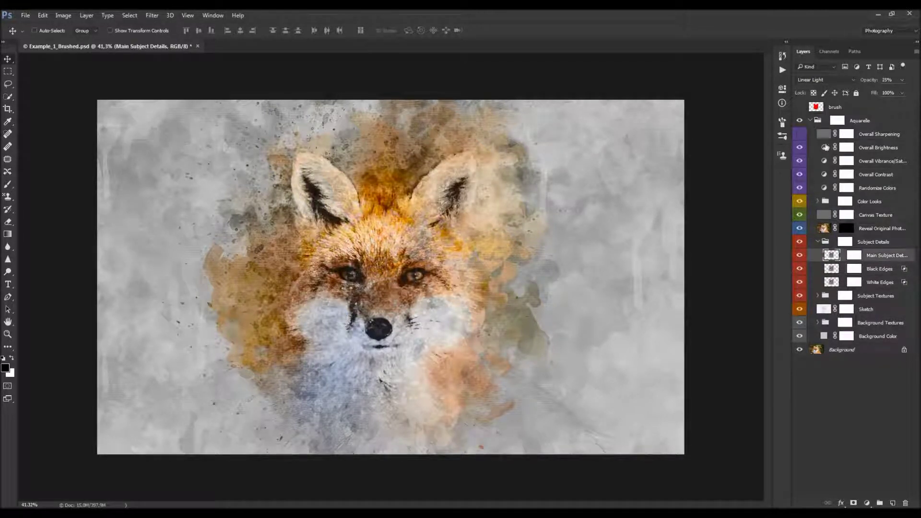
- Hide the Main Subject Details and Black Edges layers, and set the White Edges layer's opacity to 91%
click(799, 107)
click(884, 283)
click(799, 255)
click(799, 268)
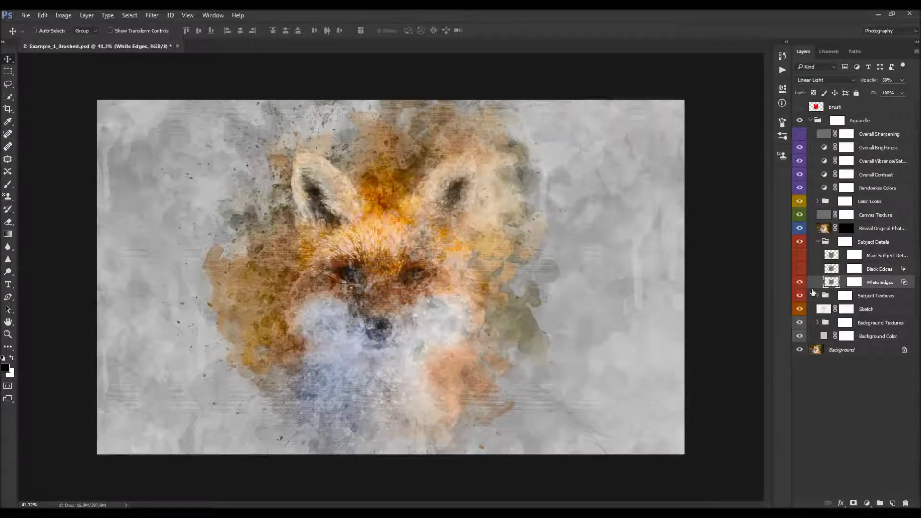
drag(875, 85, 919, 120)
mouse_move(919, 120)
mouse_down()
mouse_move(751, 126)
mouse_move(908, 132)
mouse_up()
- Show the Black Edges layer again and set its opacity to 61%
click(881, 267)
click(800, 269)
drag(874, 81, 904, 114)
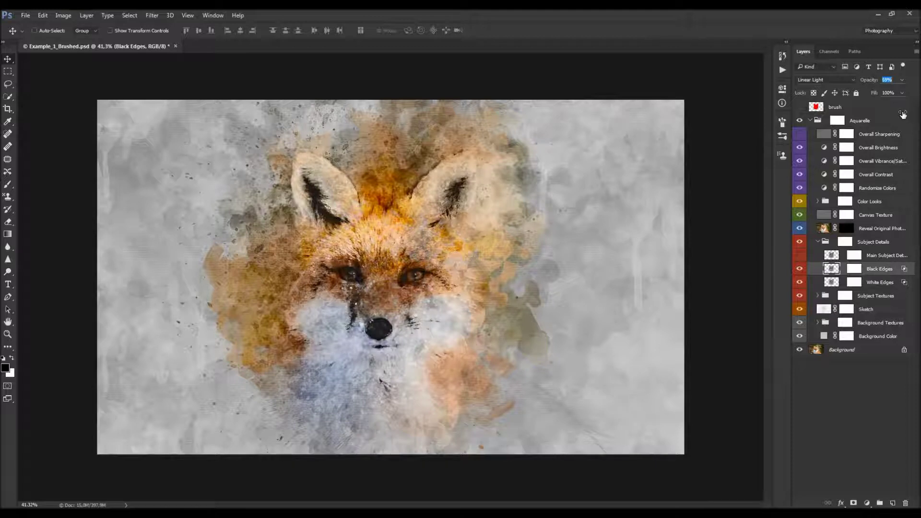
- Show the Main Subject Details layer again, try it at 100% opacity, and settle on 26%
click(876, 259)
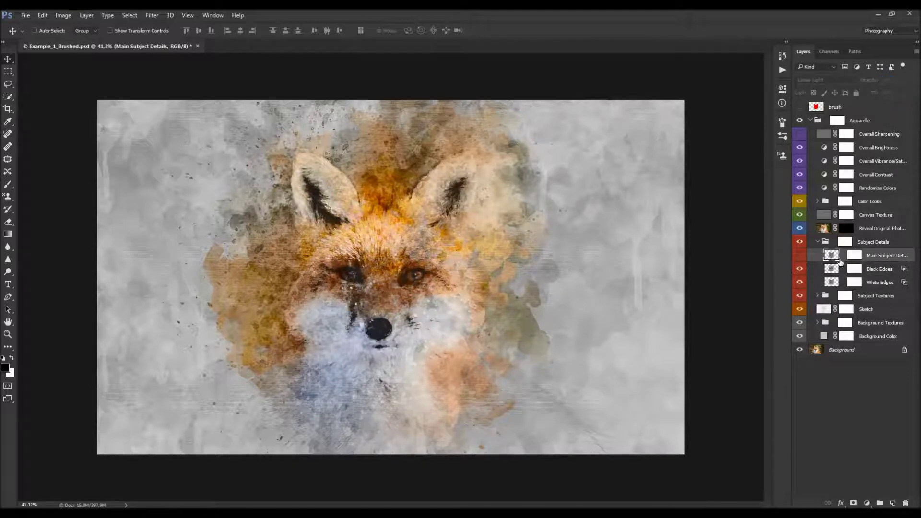
click(800, 255)
double_click(883, 256)
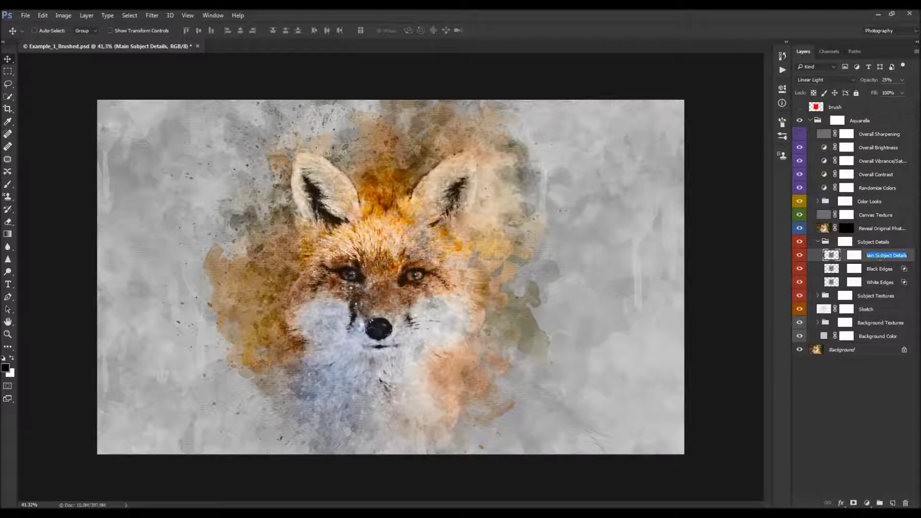
key(Return)
key(0)
key(0)
key(0)
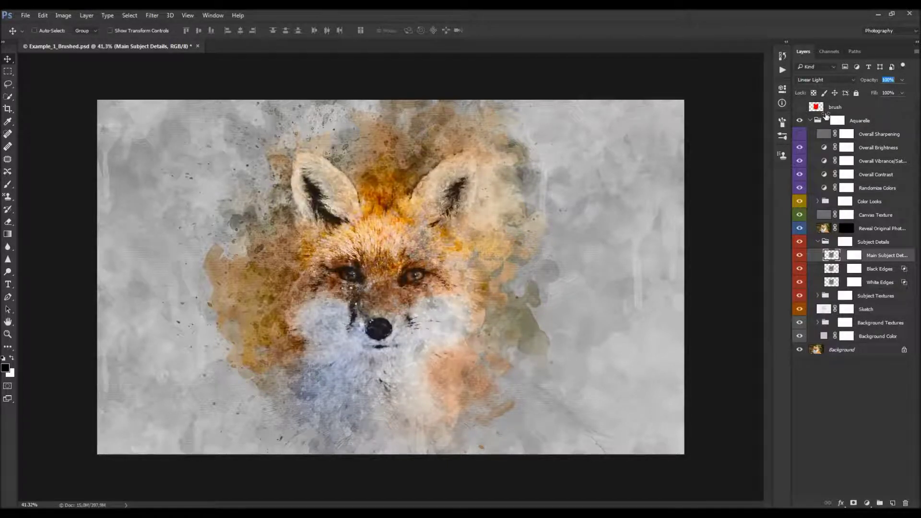
key(0)
key(0)
key(0)
key(1)
key(1)
key(8)
drag(640, 118, 643, 118)
drag(644, 118, 643, 118)
- Compare the fox with the whole Subject Details group hidden and shown
scroll(457, 311, down, 3)
scroll(429, 306, up, 2)
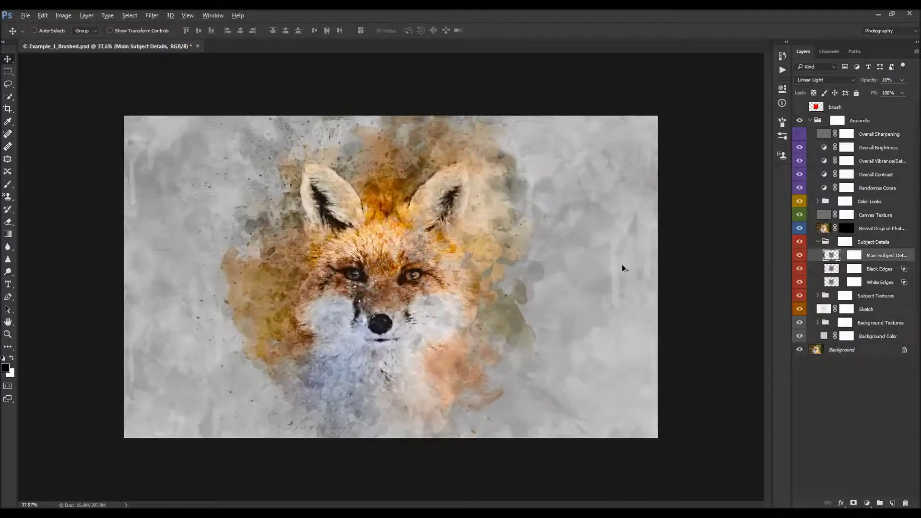
click(799, 243)
click(799, 242)
scroll(370, 326, up, 1)
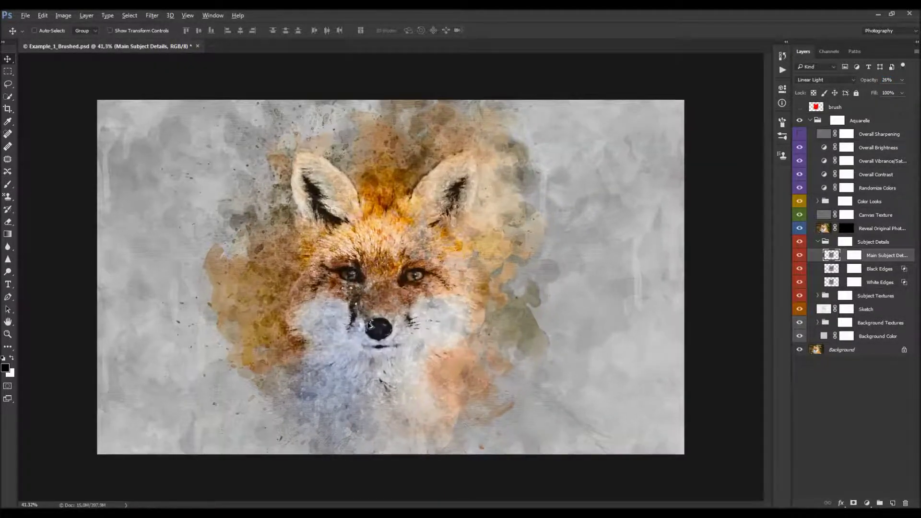
- Try painting black over the fox's face on the White Edges and Black Edges masks with a soft 200 px brush
click(817, 241)
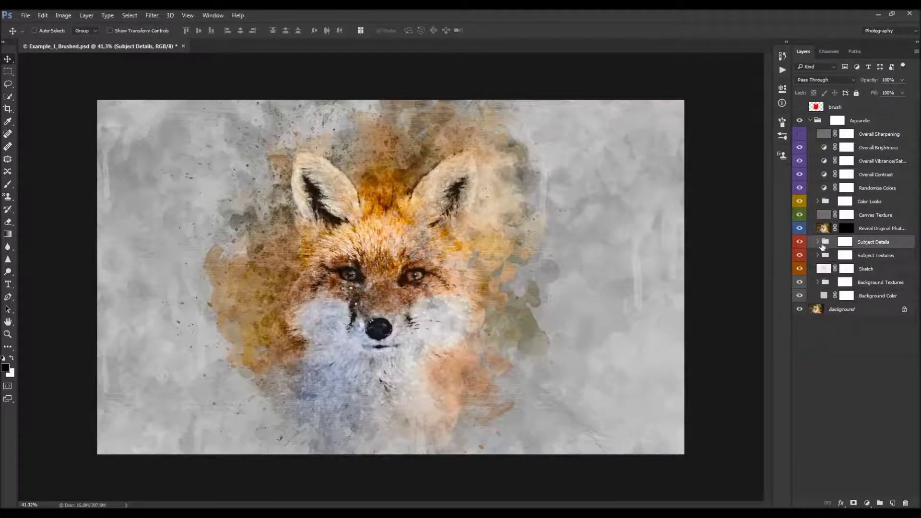
click(817, 242)
click(853, 257)
click(863, 268)
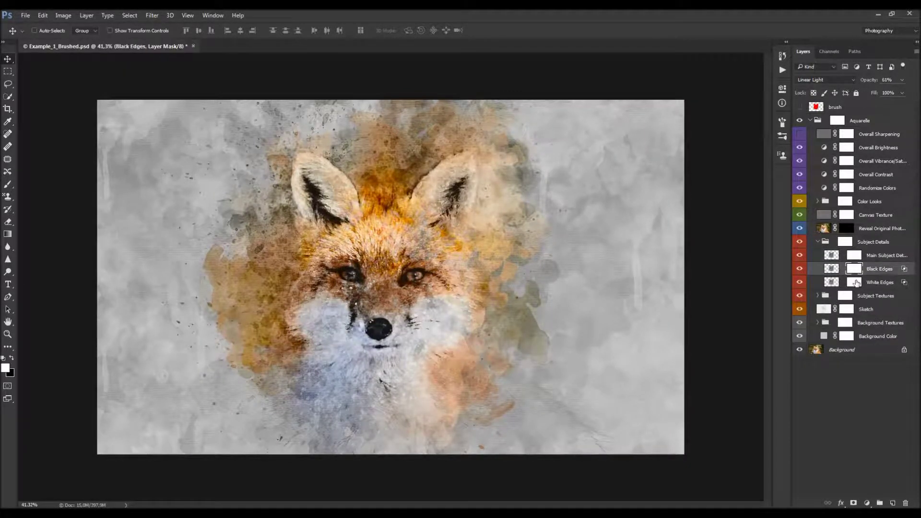
click(854, 282)
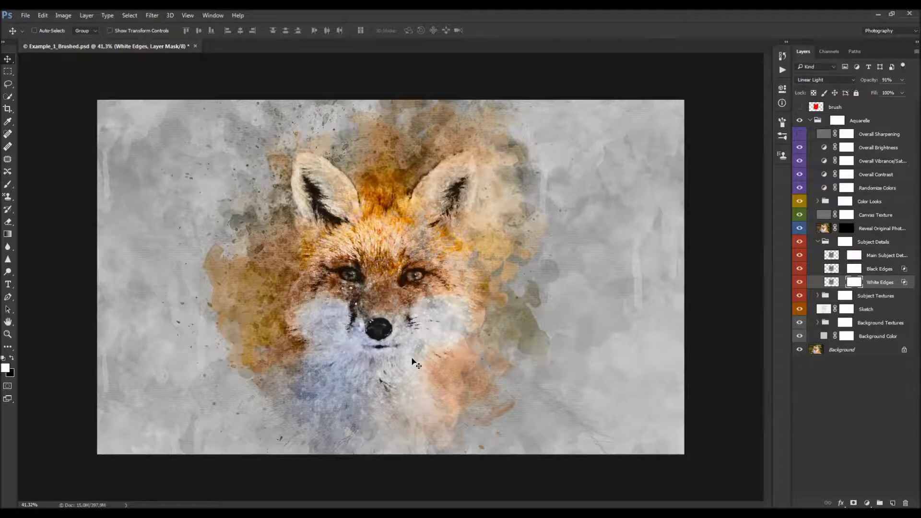
key(b)
right_click(414, 334)
double_click(490, 422)
key(x)
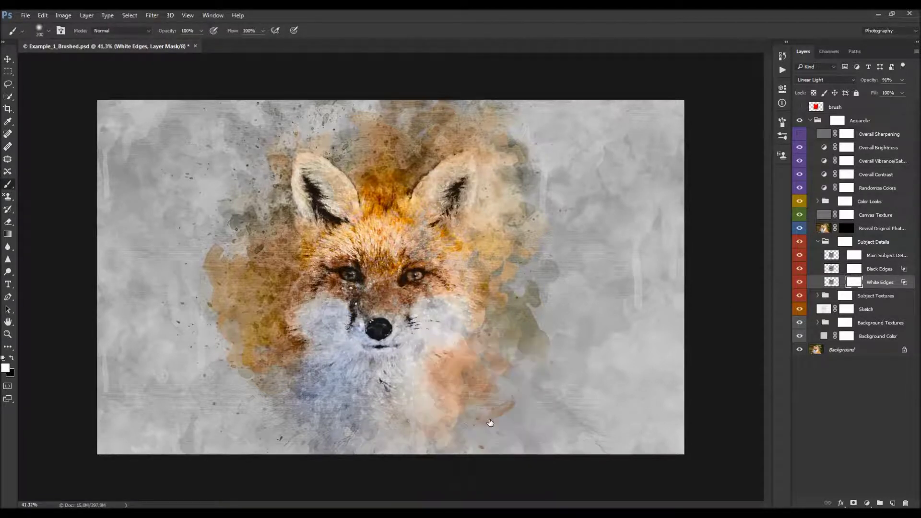
mouse_move(414, 323)
mouse_down()
mouse_move(478, 306)
mouse_move(297, 273)
mouse_move(482, 284)
mouse_up()
click(853, 269)
drag(359, 257, 405, 254)
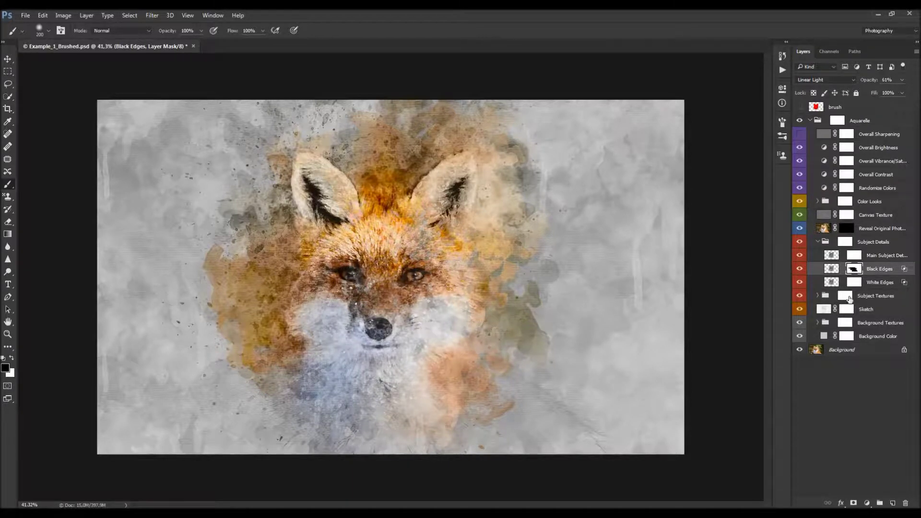
- Undo the mask painting, select the Subject Details group's mask, and collapse the group
click(855, 261)
key(v)
click(877, 271)
click(876, 283)
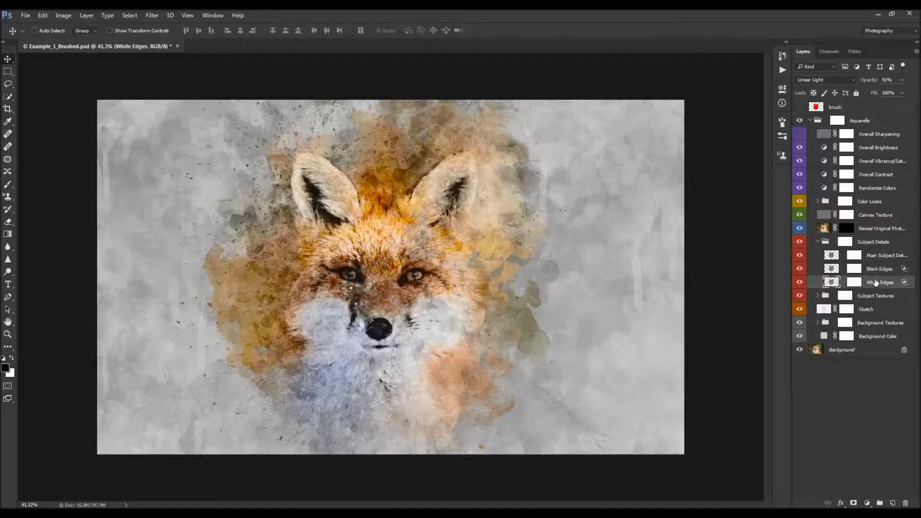
click(845, 242)
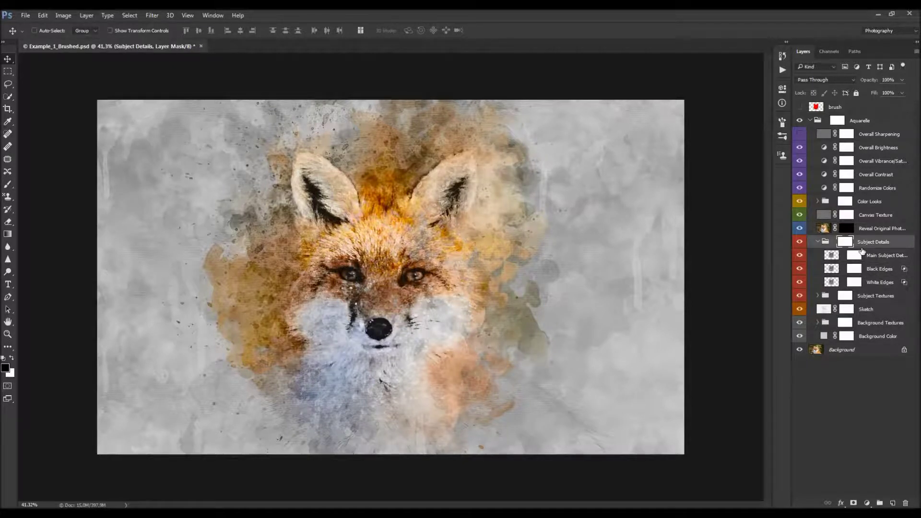
click(817, 241)
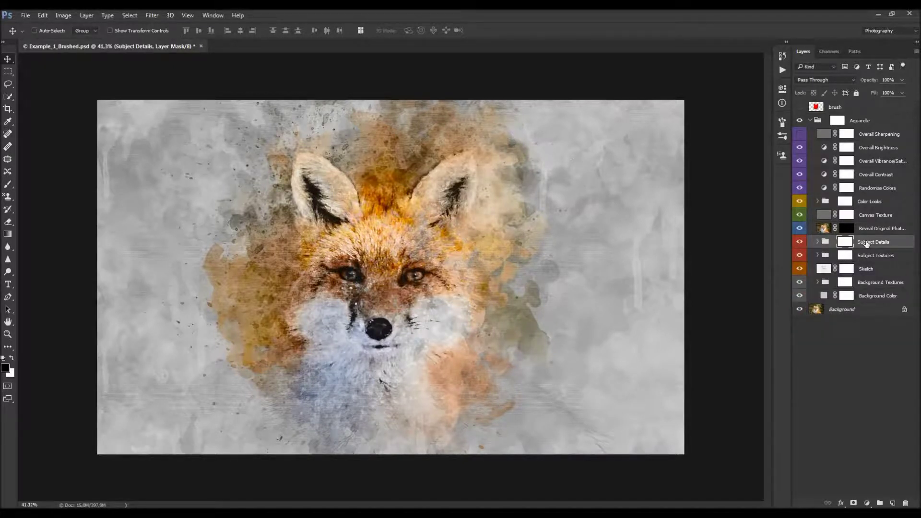
- Temporarily disable the Reveal Original Photo layer's mask to examine the unmasked fox photo, and enable it again
click(867, 229)
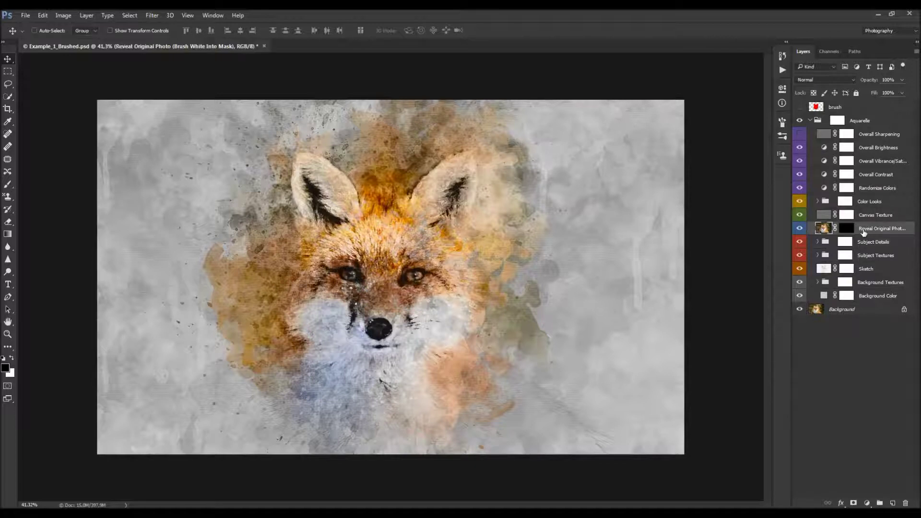
click(846, 229)
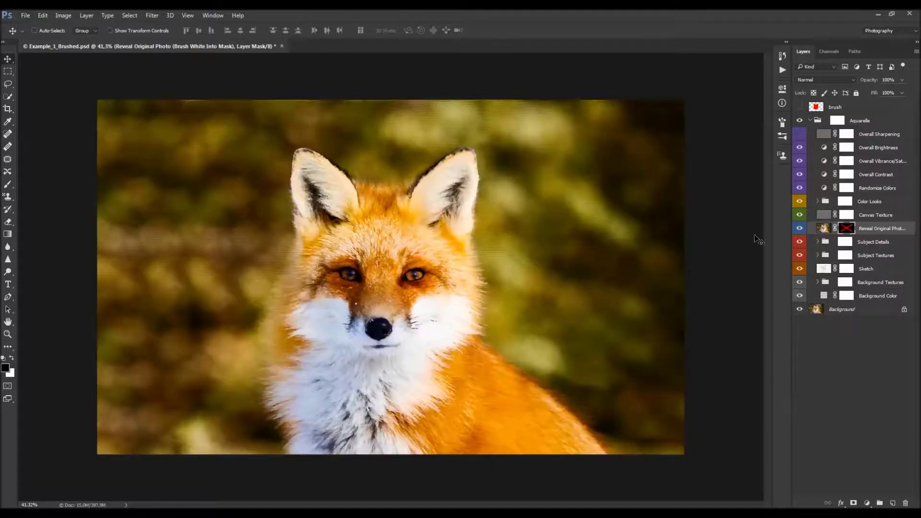
scroll(387, 355, up, 3)
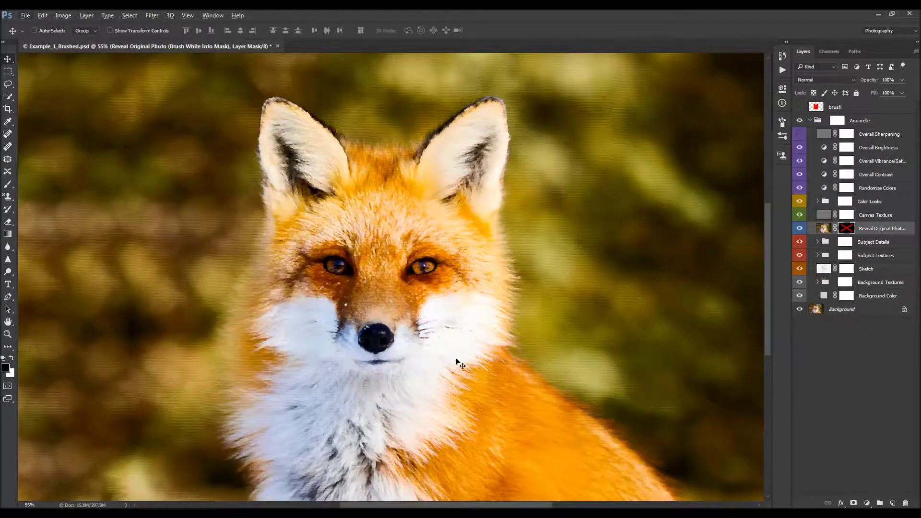
scroll(597, 293, down, 1)
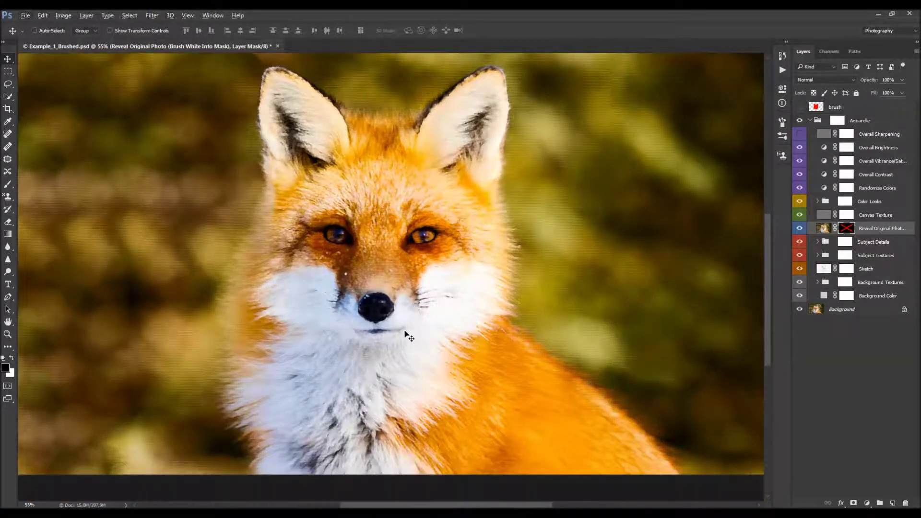
scroll(477, 331, up, 1)
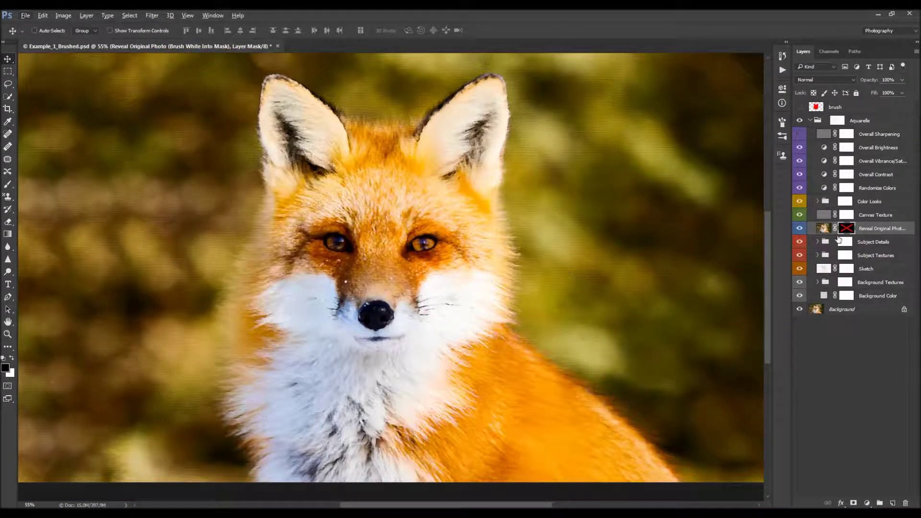
shift+click(849, 230)
scroll(402, 289, down, 2)
scroll(407, 298, up, 1)
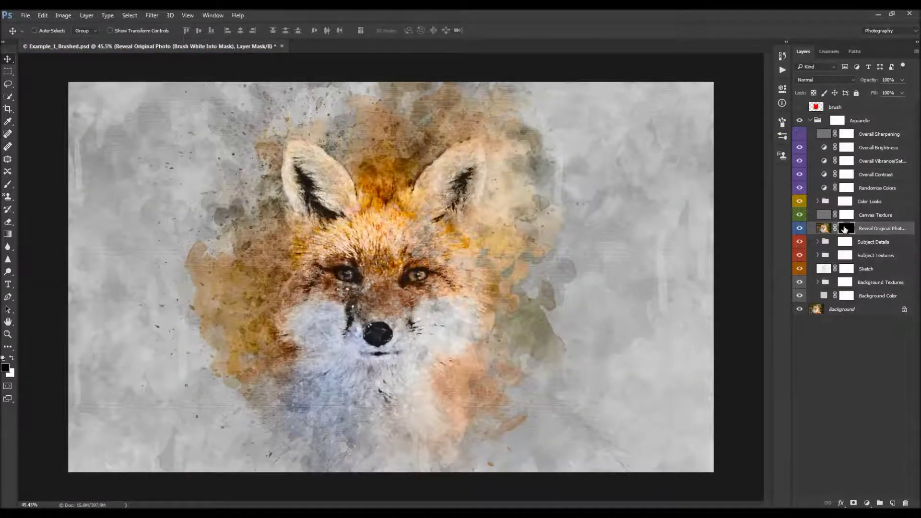
- Set up a white 1500 px Aquarelle splatter brush with 25% size jitter for the Reveal Original Photo mask
key(b)
right_click(688, 410)
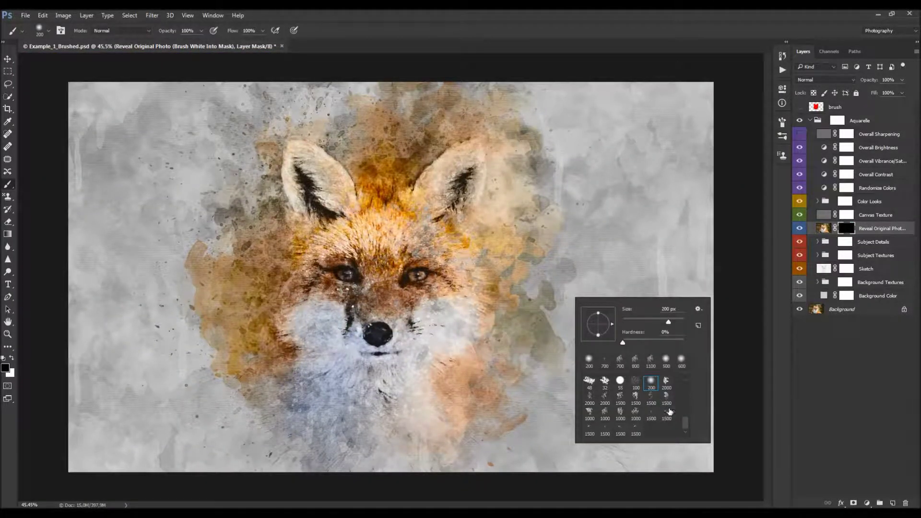
click(606, 432)
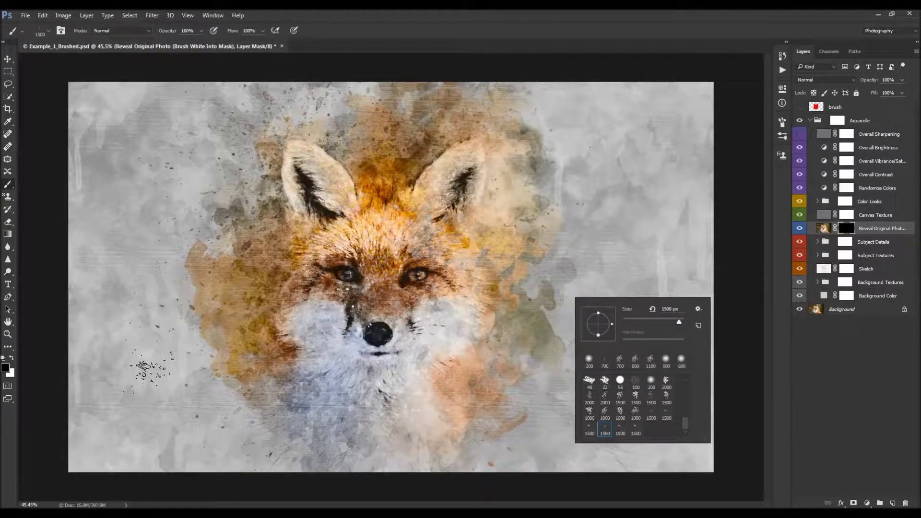
click(151, 373)
click(10, 359)
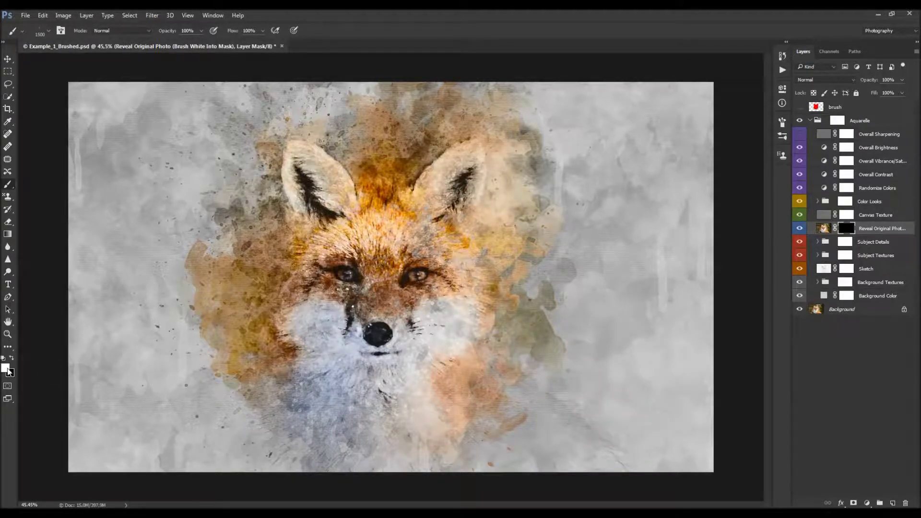
click(781, 123)
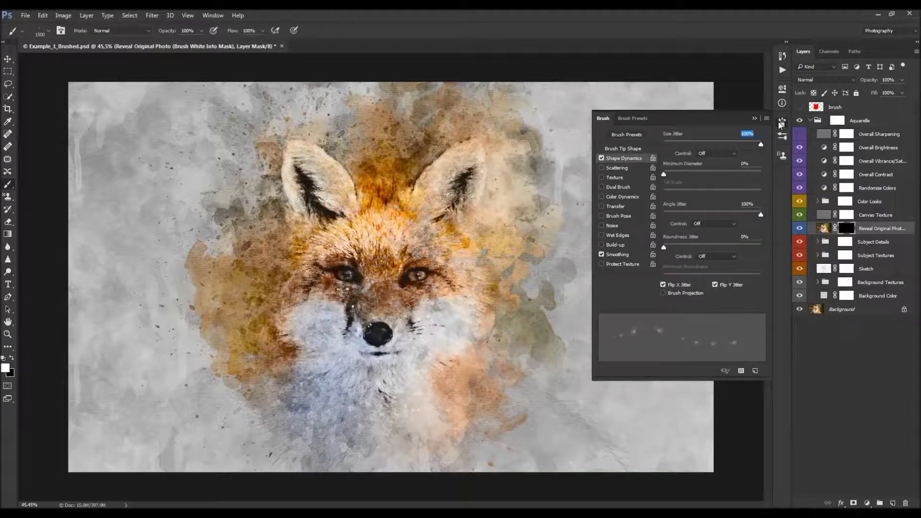
text(25)
click(754, 118)
- Reduce the brush to 1000 px and reveal the original photo around the fox's eyes on the mask
key(bracketleft)
key(bracketleft)
key(bracketleft)
key(bracketleft)
key(bracketleft)
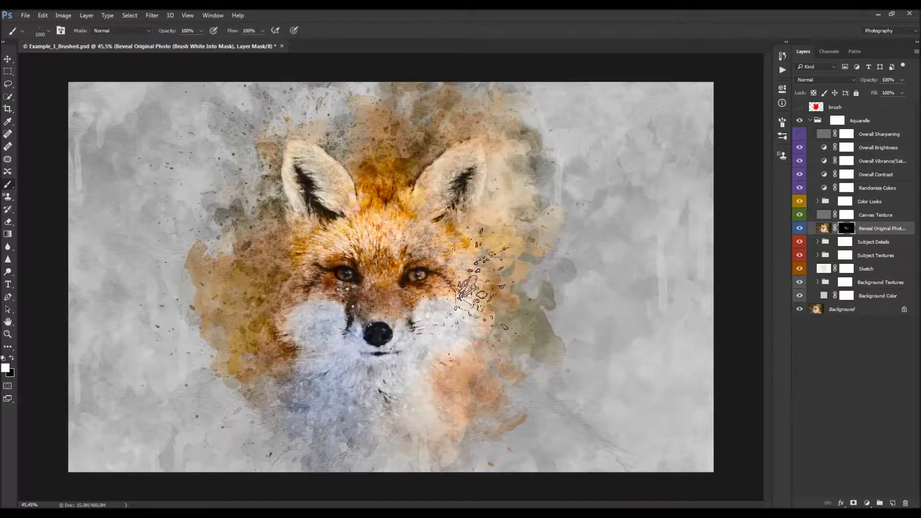
- Try stamping the original photo into the background beside the fox with a 1500 px watercolor drip brush, compare the effect, and undo it
right_click(429, 317)
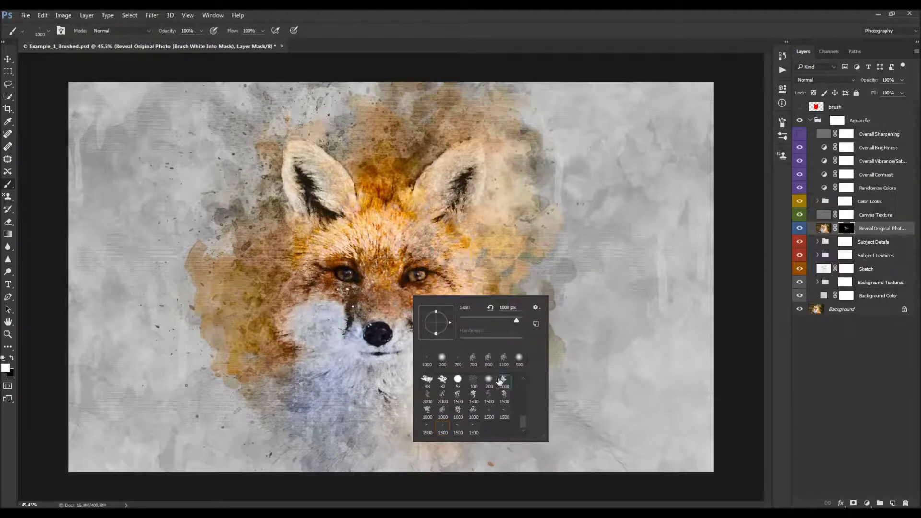
click(427, 394)
click(442, 397)
key(Return)
key(bracketleft)
click(630, 252)
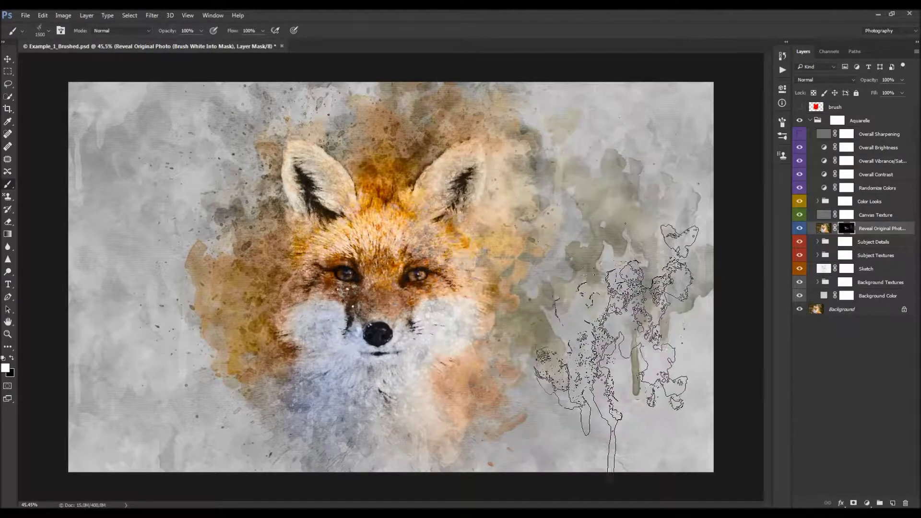
click(802, 122)
click(802, 122)
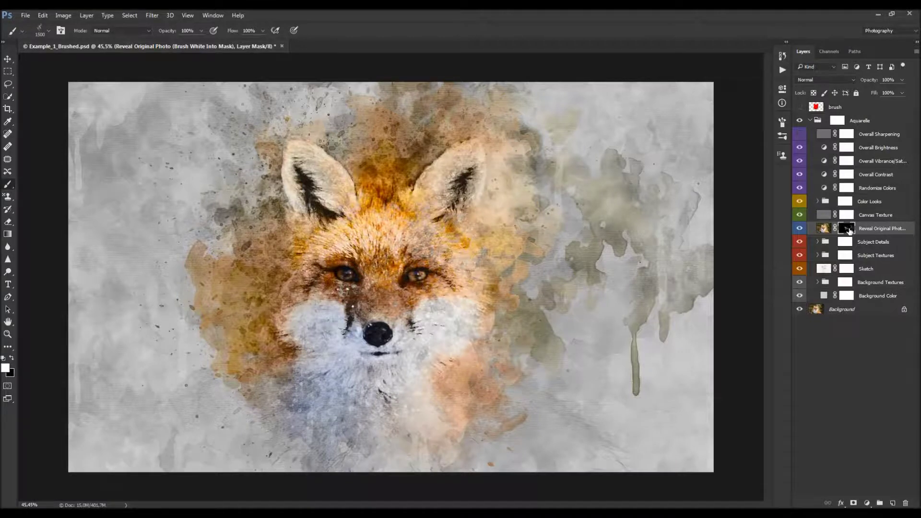
key(ctrl+z)
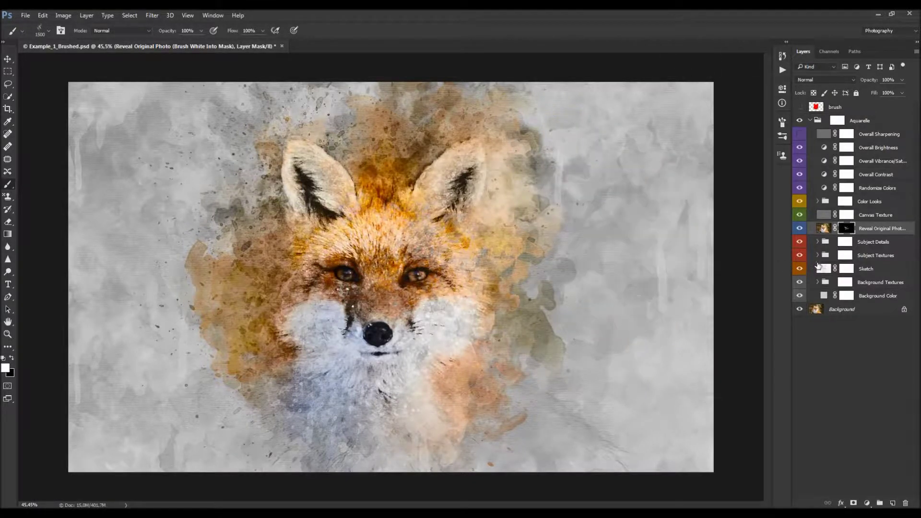
- Expand the Subject Textures group to examine the Add More Textures mask, reselect the Reveal Original Photo mask, and collapse the group
click(817, 255)
click(853, 430)
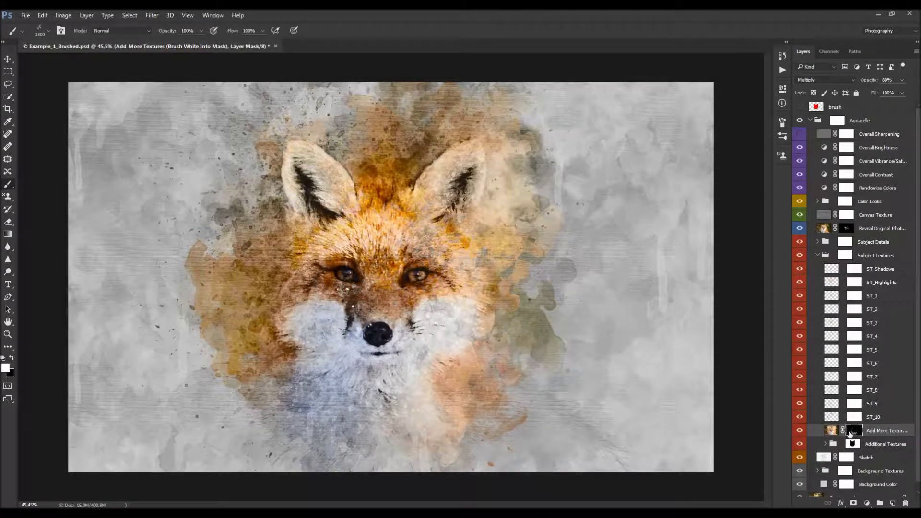
key(ctrl+z)
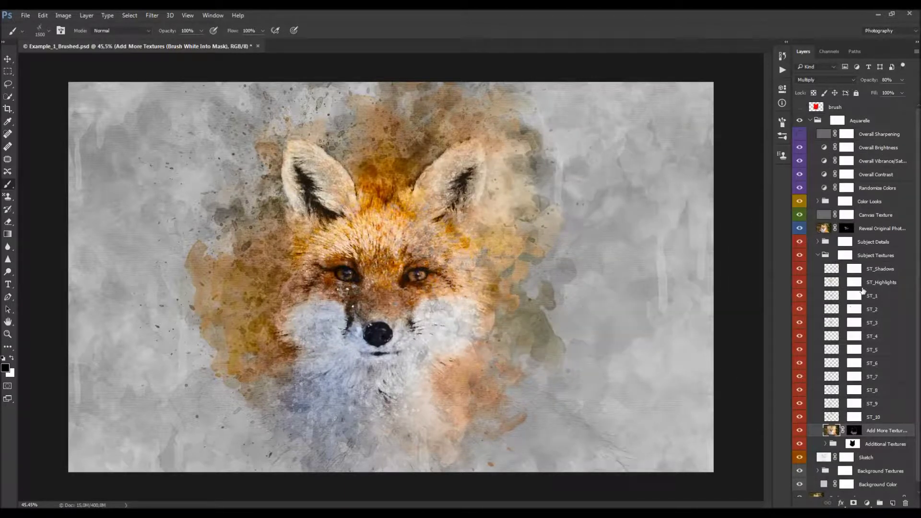
click(847, 229)
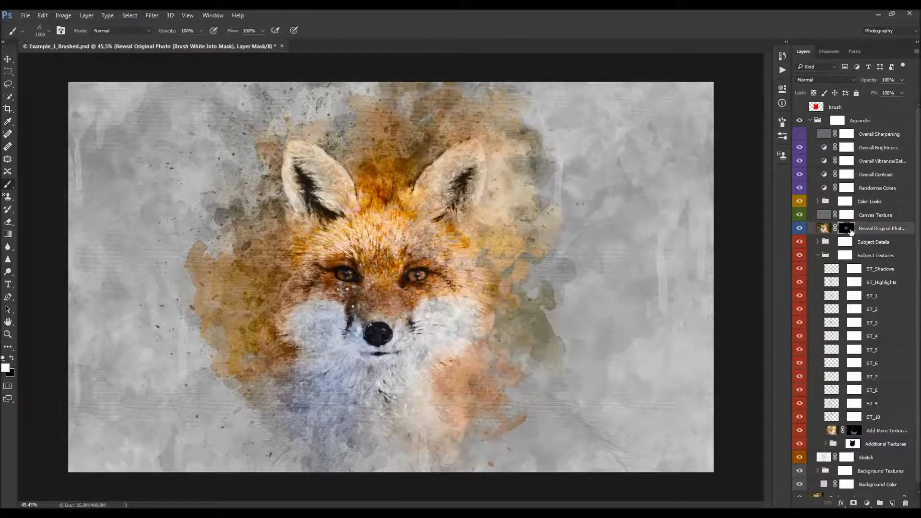
click(819, 254)
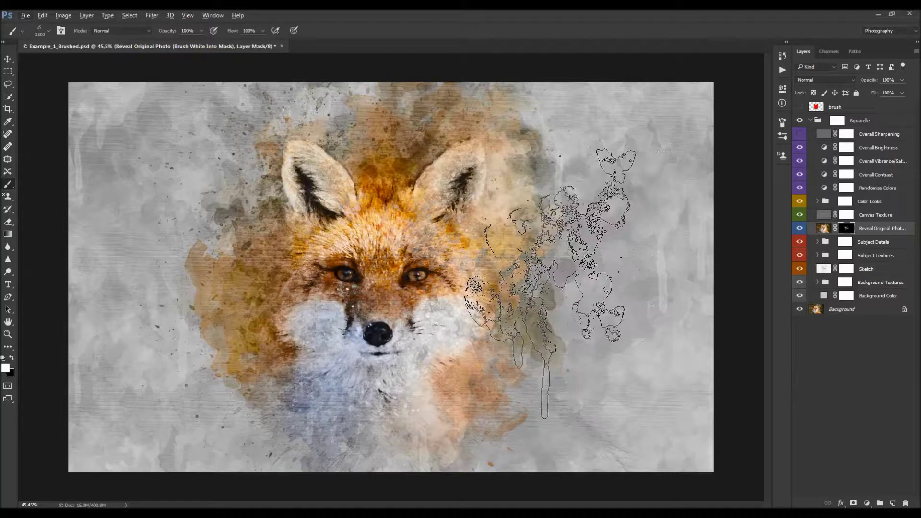
- Choose a 1500 px Aquarelle splatter brush with 25% size jitter for the Reveal Original Photo mask
right_click(629, 361)
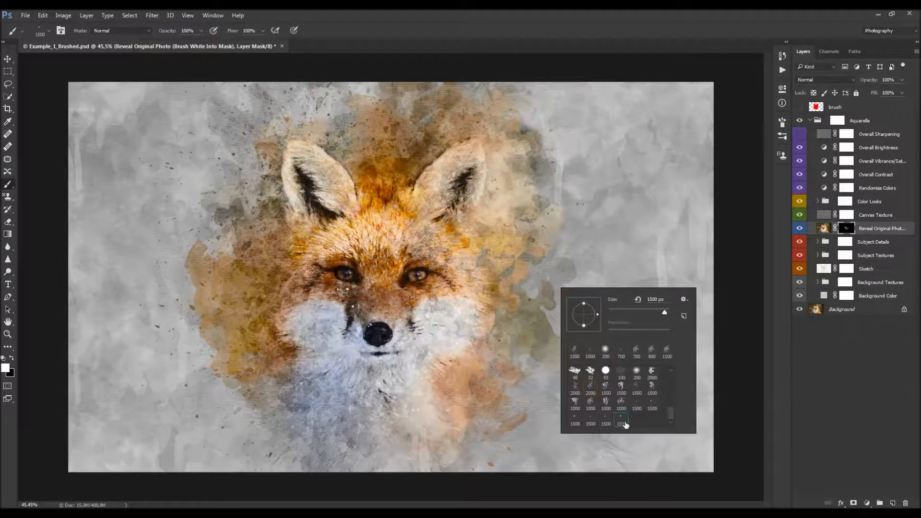
click(783, 135)
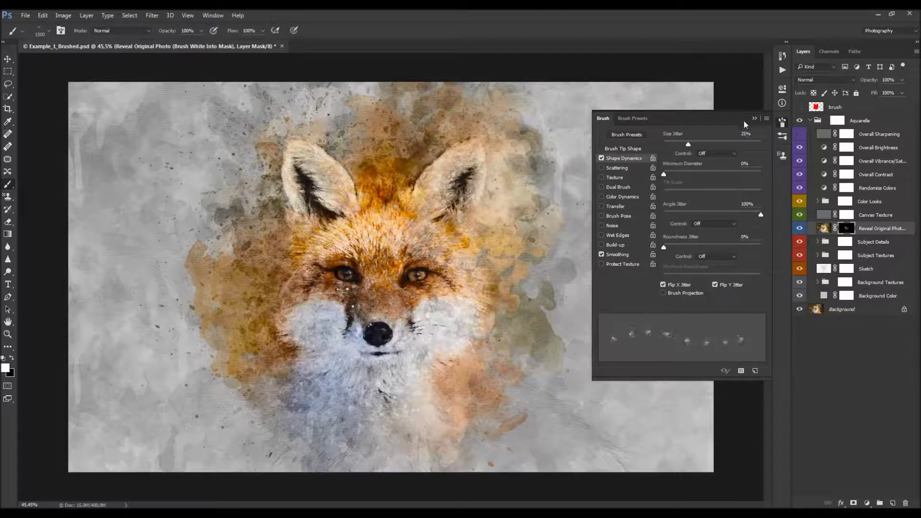
click(754, 118)
- Reduce the splatter brush to 700 px and reveal the original photo around the fox's eyes and the bridge of its nose
key(bracketleft)
key(bracketleft)
key(bracketleft)
key(bracketleft)
key(bracketleft)
key(bracketleft)
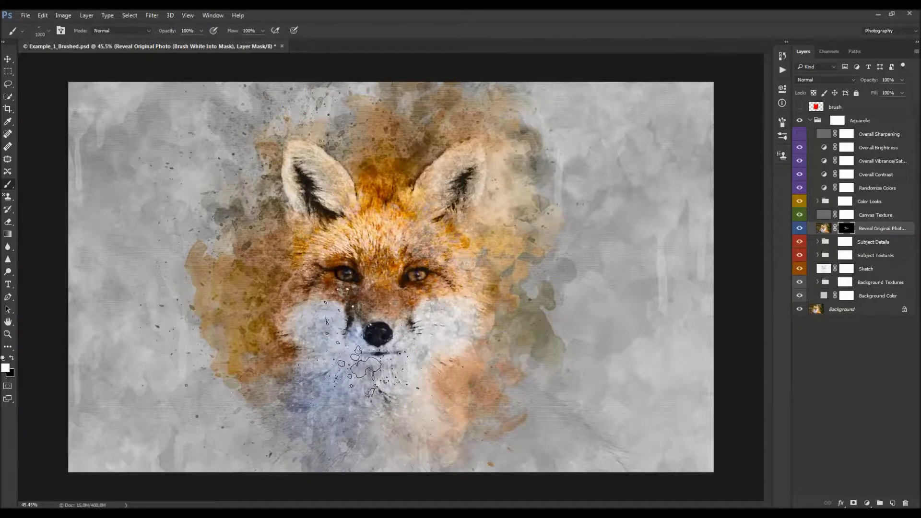
key(bracketleft)
key(bracketleft)
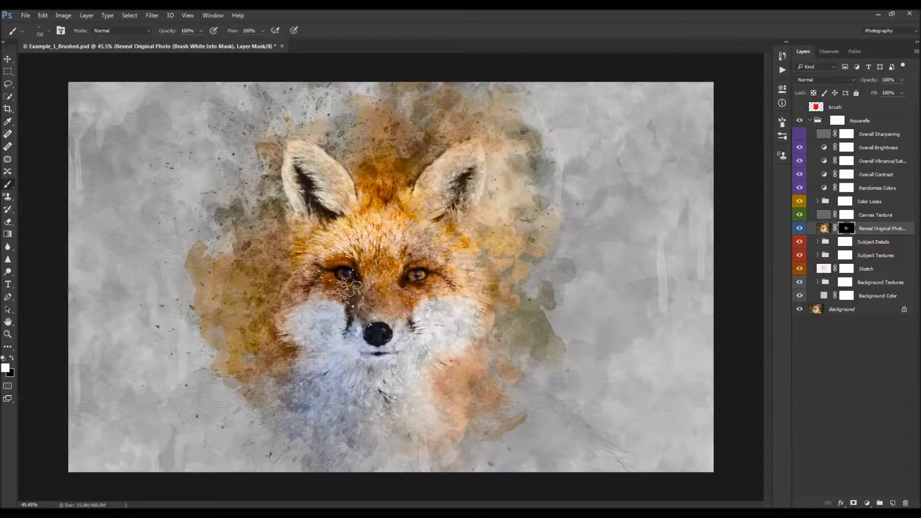
key(v)
scroll(393, 296, down, 1)
scroll(393, 297, up, 1)
key(b)
key(v)
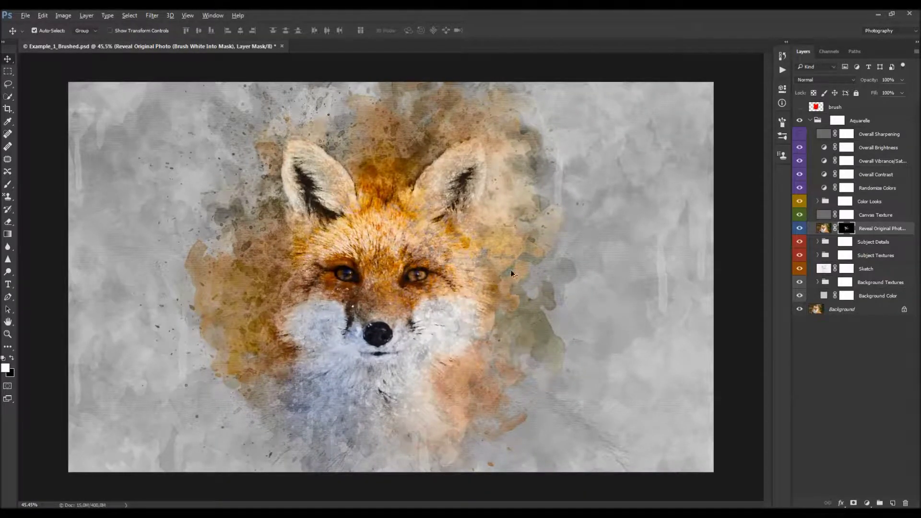
- Switch to a 1000 px Aquarelle watercolor brush and set its size jitter to 25%
key(b)
right_click(590, 338)
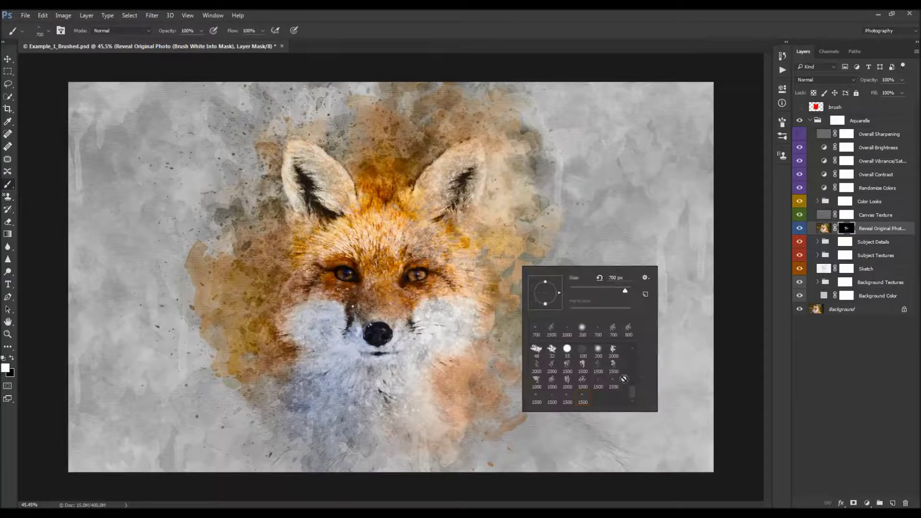
click(552, 381)
click(536, 383)
click(783, 125)
drag(760, 144, 688, 144)
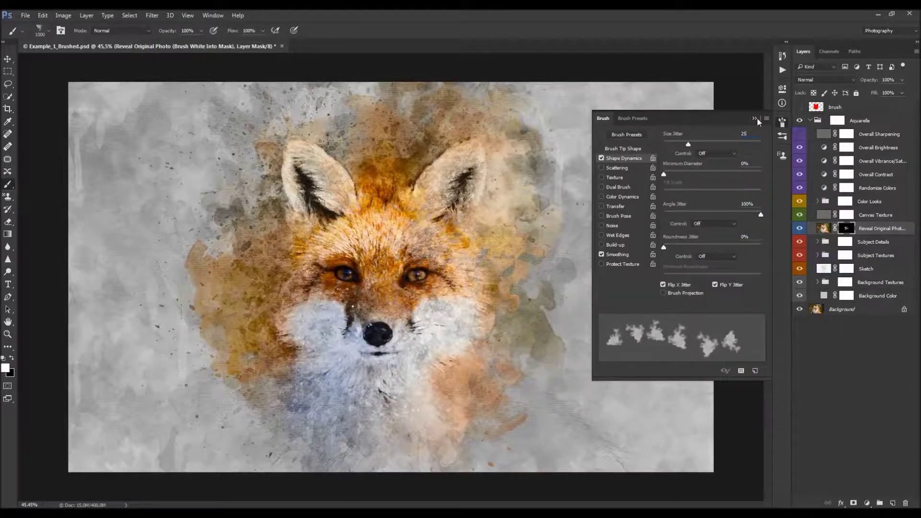
click(757, 118)
- Reduce the watercolor brush to 500 px and touch up the revealed photo on the fox's face
key(bracketleft)
key(bracketleft)
key(bracketleft)
key(bracketleft)
key(bracketleft)
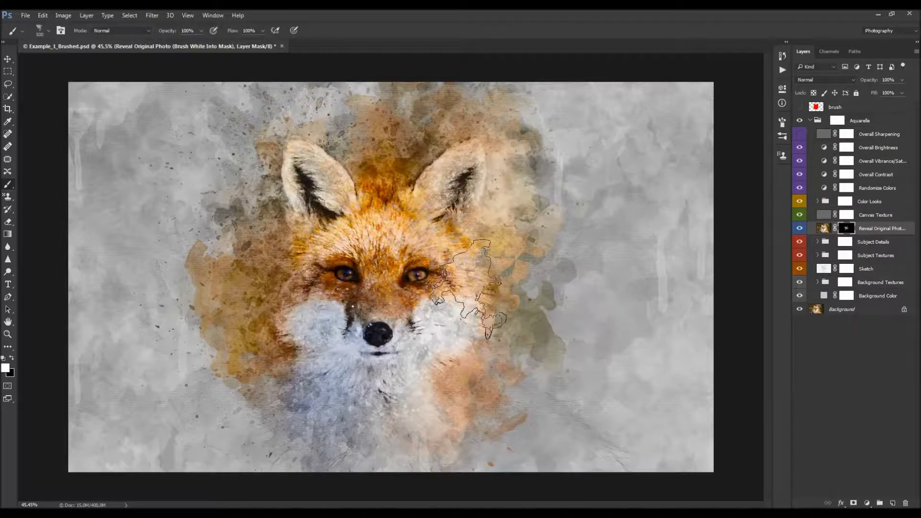
key(v)
scroll(411, 311, down, 4)
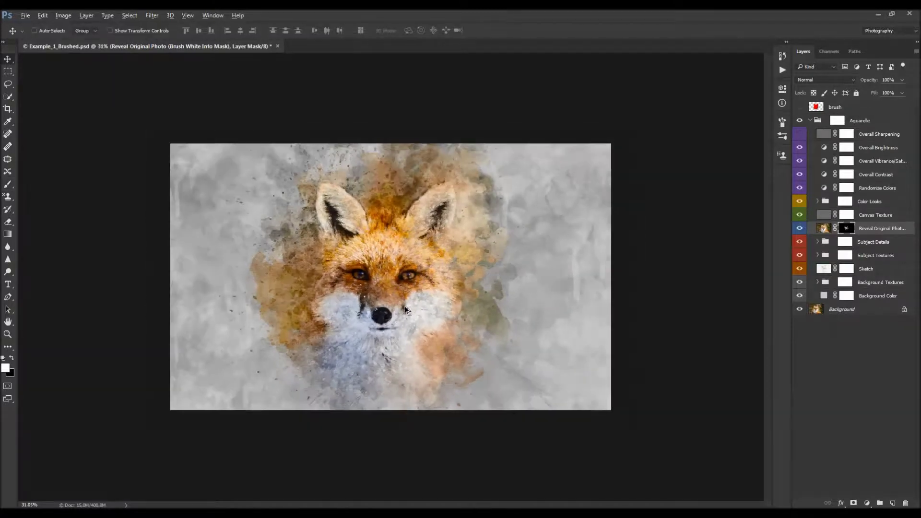
scroll(404, 304, up, 3)
scroll(404, 305, up, 1)
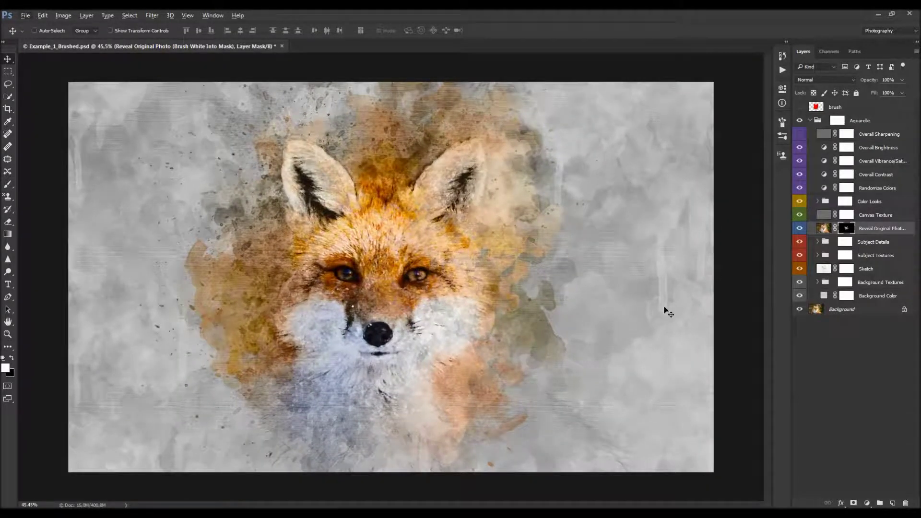
- Try revealing the original photo in the background on both sides of the fox with a 45% opacity brush at 1500 px and 1300 px
key(b)
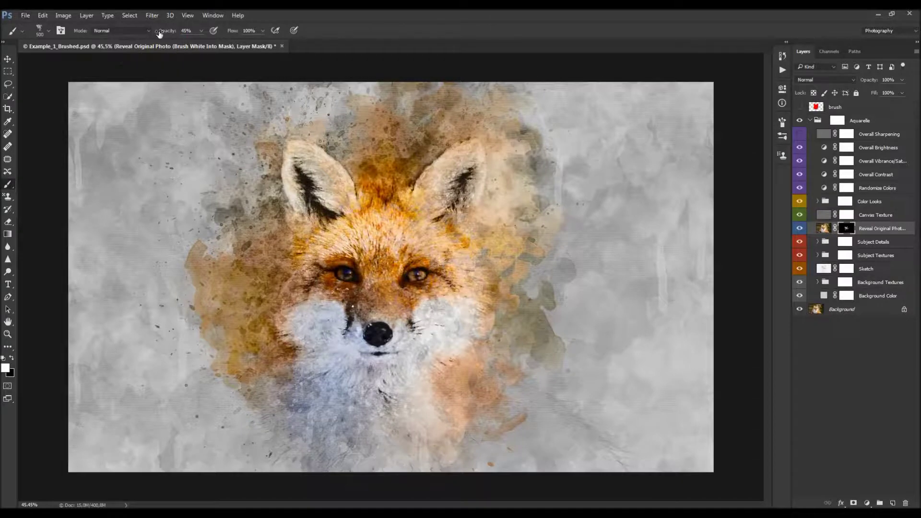
key(bracketright)
key(bracketright)
key(bracketright)
key(bracketright)
key(bracketright)
key(bracketright)
key(bracketright)
key(bracketright)
key(bracketright)
key(bracketright)
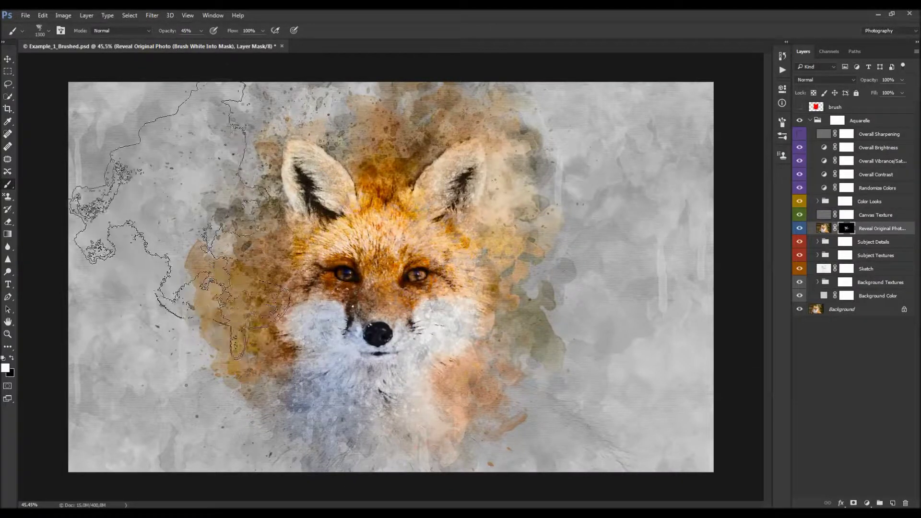
click(156, 170)
key(bracketleft)
key(bracketleft)
click(158, 305)
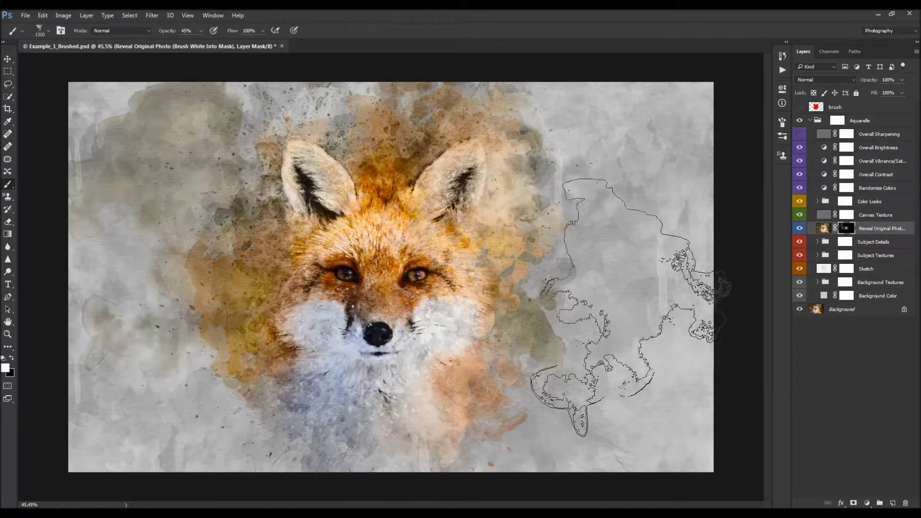
click(627, 305)
click(584, 165)
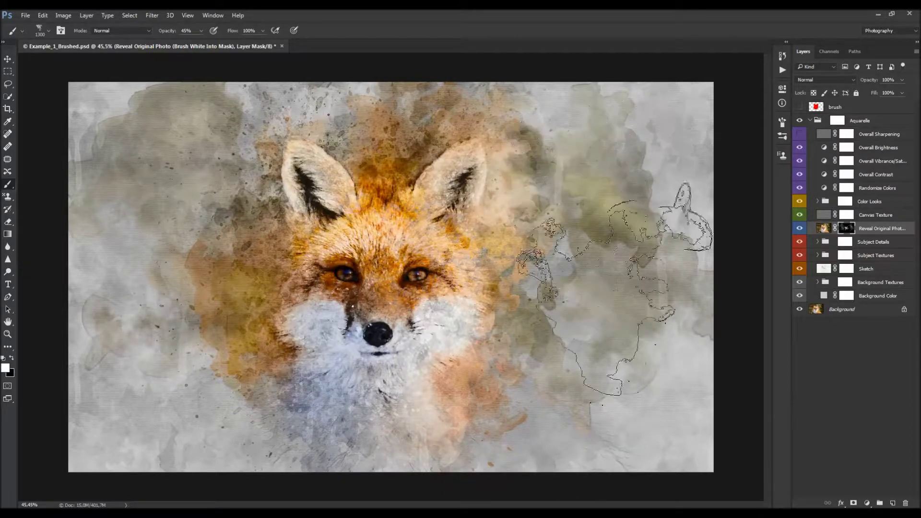
- Undo the background brush stamps on the Reveal Original Photo mask
key(ctrl+alt+z)
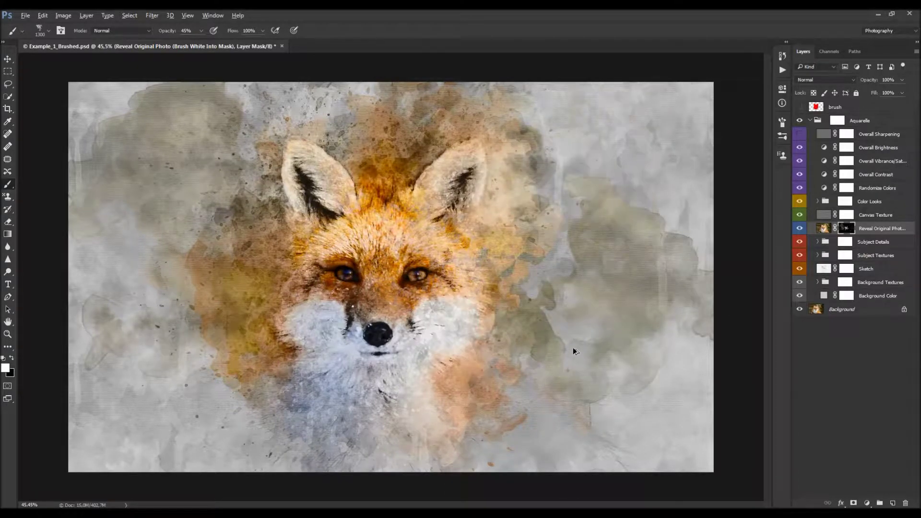
key(ctrl+alt+z)
key(v)
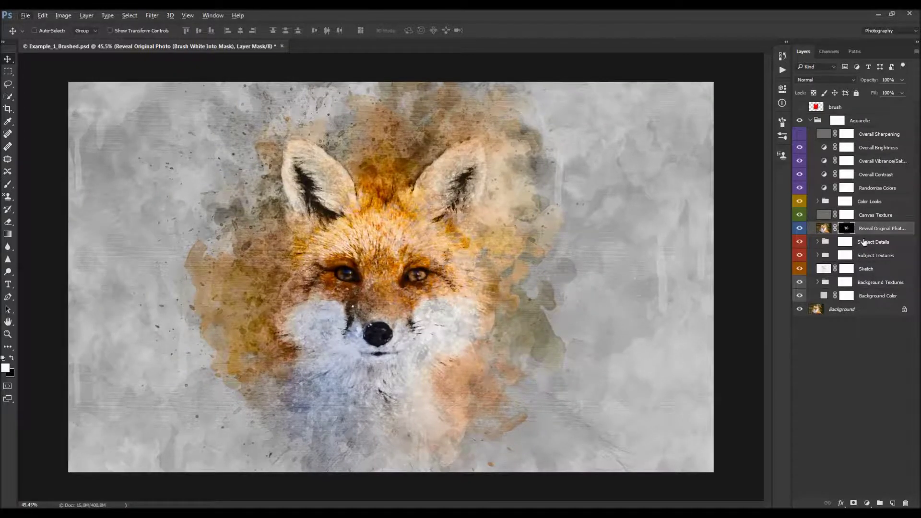
- Toggle the Reveal Original Photo layer's visibility several times to compare the painting with and without it
click(802, 229)
click(802, 229)
click(802, 229)
click(802, 230)
click(802, 229)
click(802, 229)
- Select the Canvas Texture layer and toggle its visibility to examine the texture's effect on the fox up close
click(870, 218)
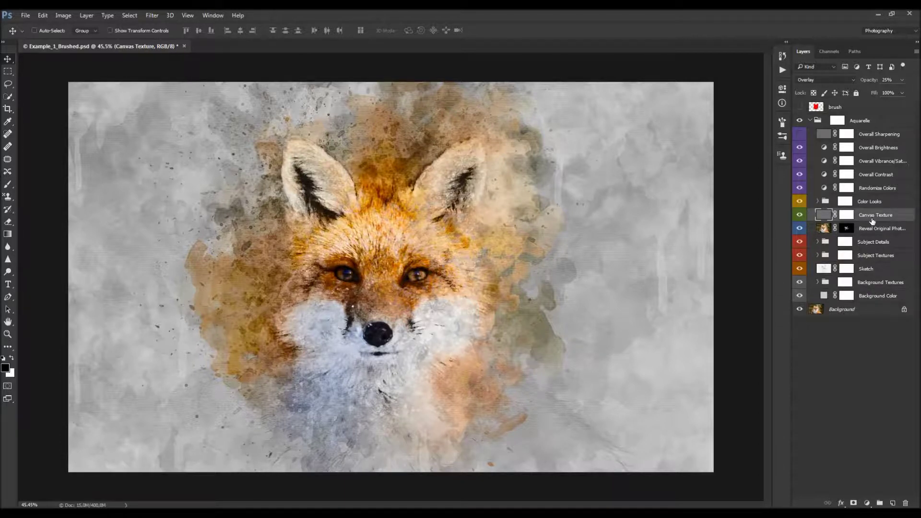
click(801, 217)
click(801, 217)
scroll(365, 317, up, 2)
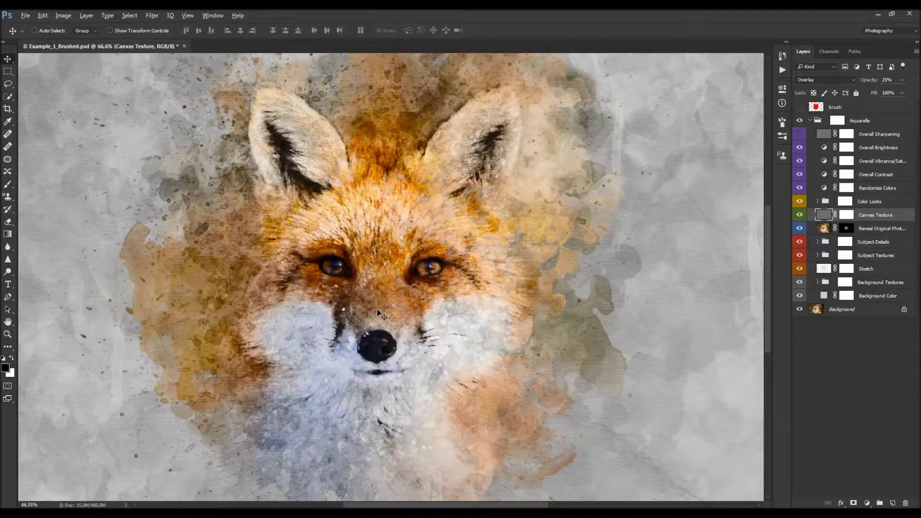
scroll(379, 315, up, 1)
click(798, 215)
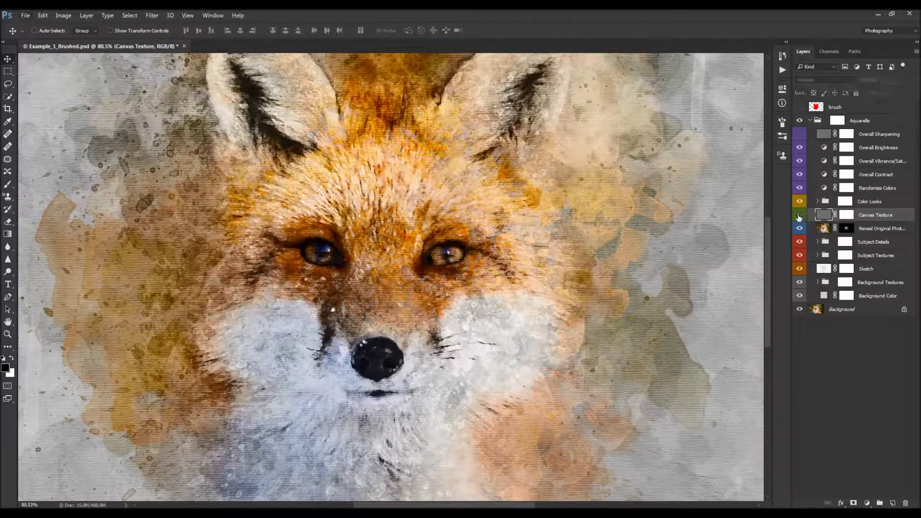
click(798, 217)
- Set the Canvas Texture layer's opacity to 32%
drag(871, 81, 655, 139)
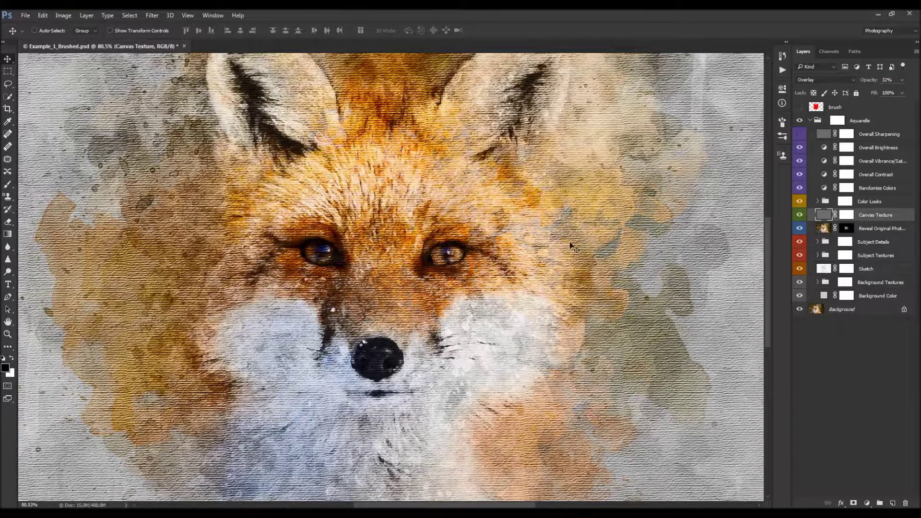
scroll(420, 246, down, 6)
scroll(423, 260, up, 1)
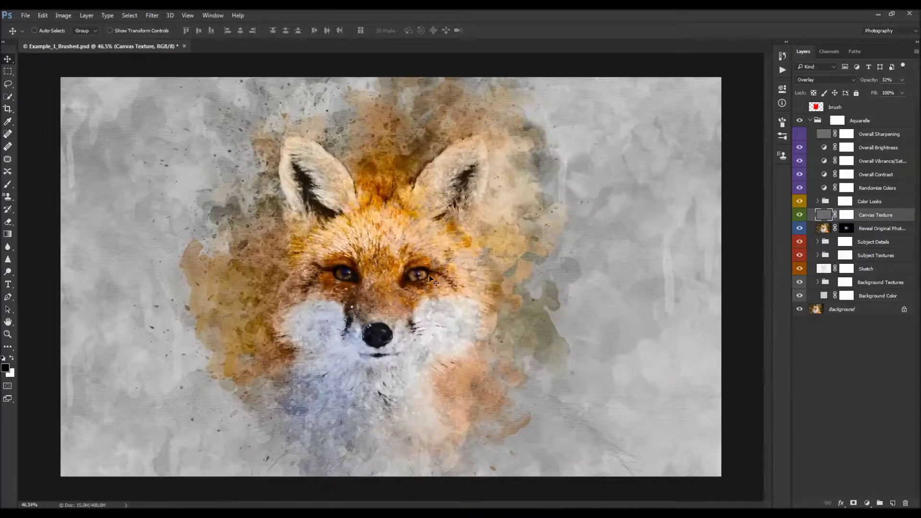
- Expand the Color Looks group and browse its color look subgroups down to CL_50
click(845, 201)
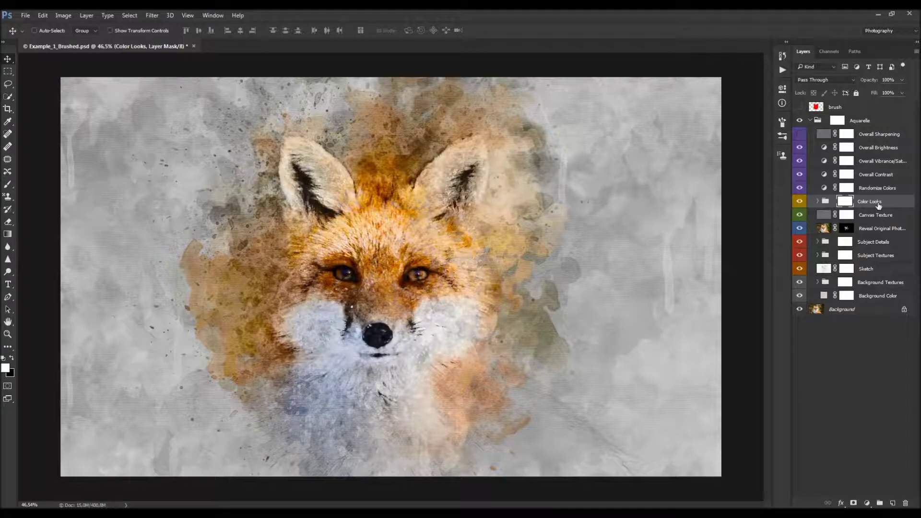
click(818, 202)
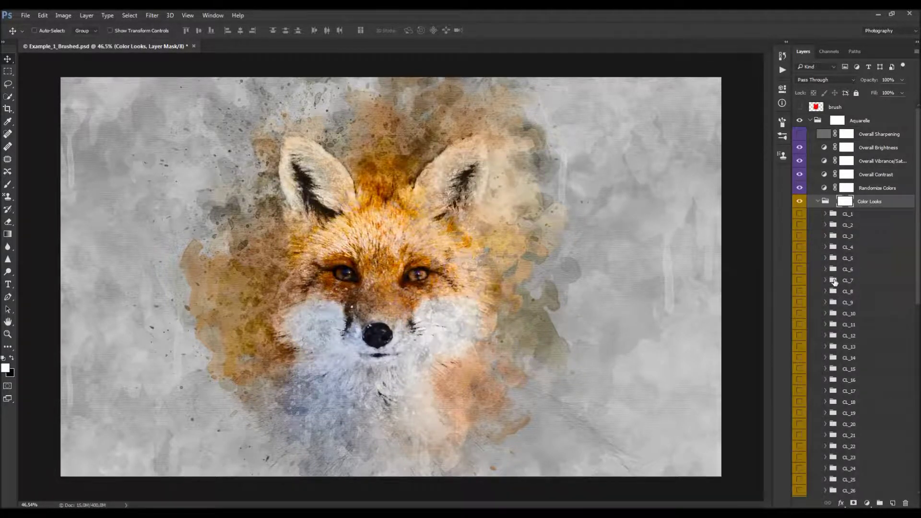
scroll(867, 249, down, 3)
scroll(881, 213, down, 7)
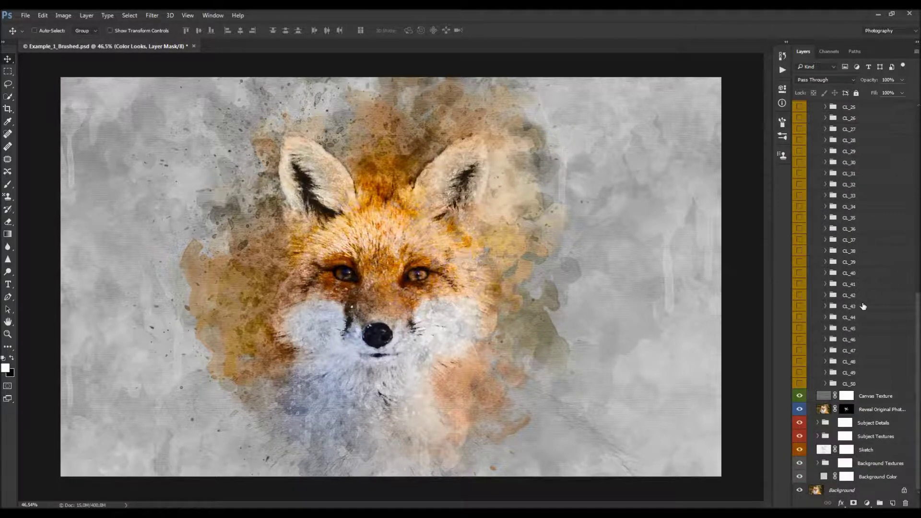
scroll(872, 314, up, 3)
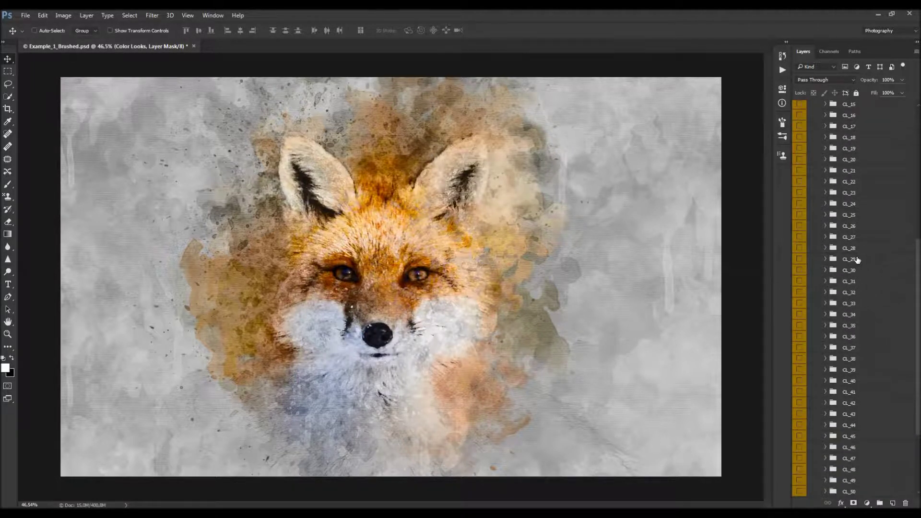
- Preview the CL_29 color look, hide it, and show the CL_25 color look instead
click(857, 259)
click(799, 259)
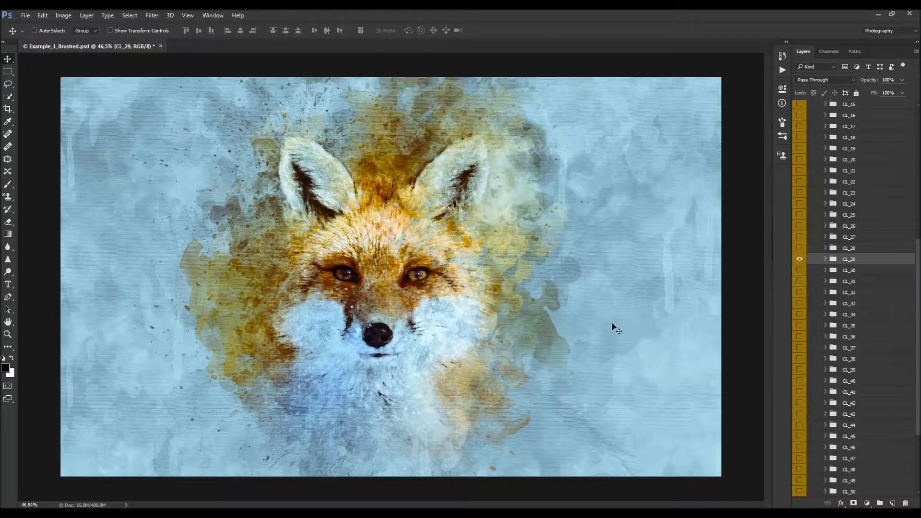
click(798, 260)
click(840, 215)
click(799, 215)
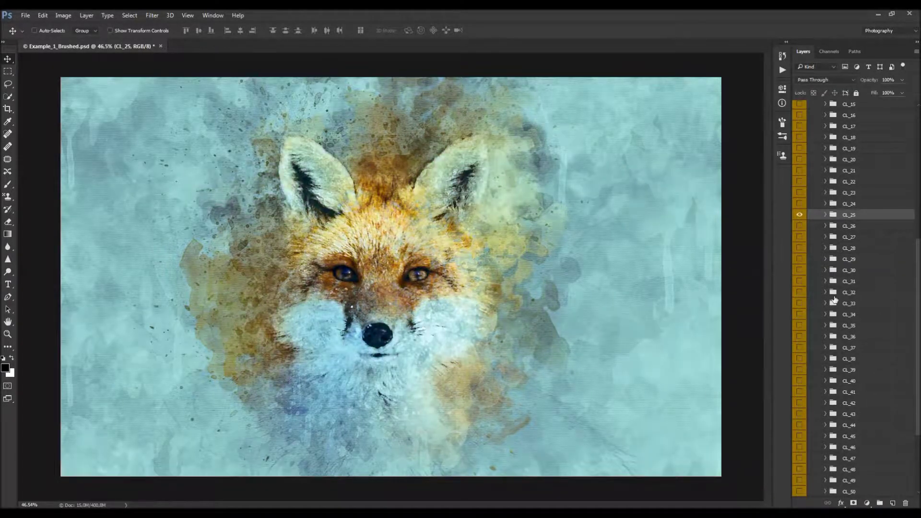
- Replace the CL_25 color look with CL_23, and swap that for the CL_22 color look
scroll(839, 315, up, 2)
click(799, 282)
click(799, 260)
click(841, 260)
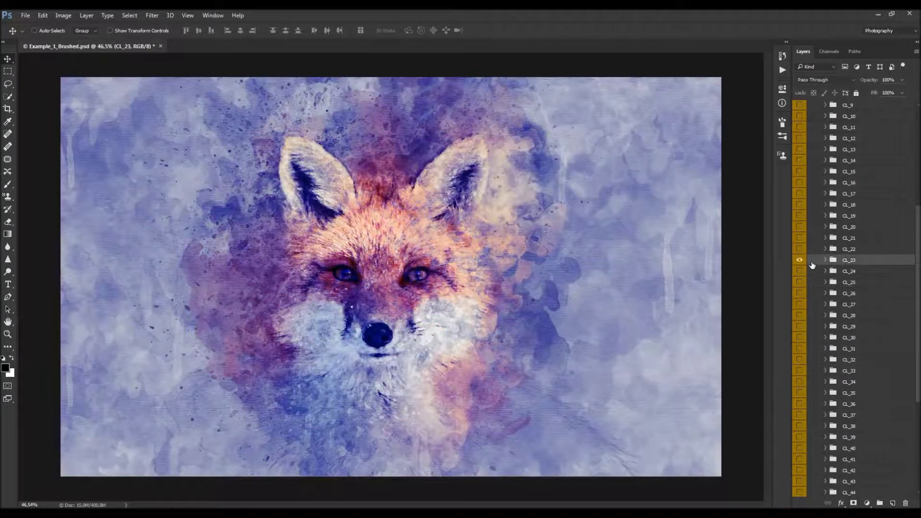
click(800, 257)
click(800, 250)
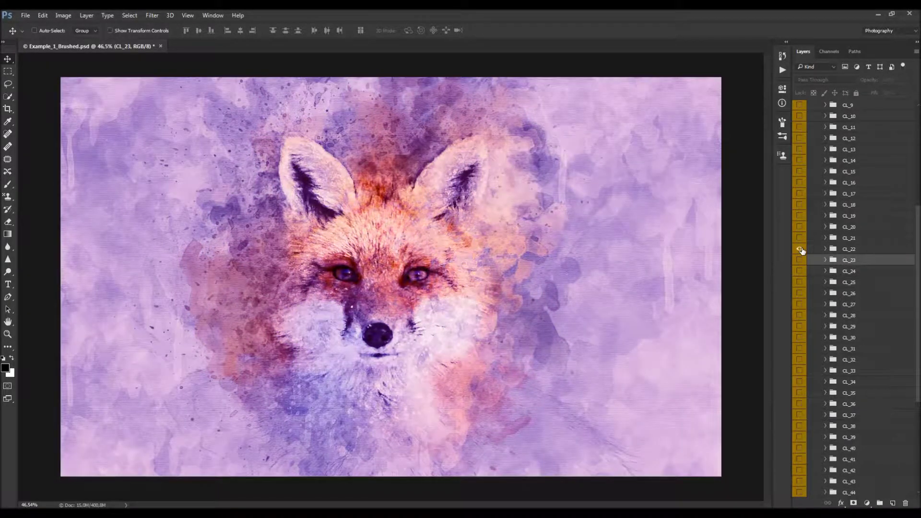
click(829, 250)
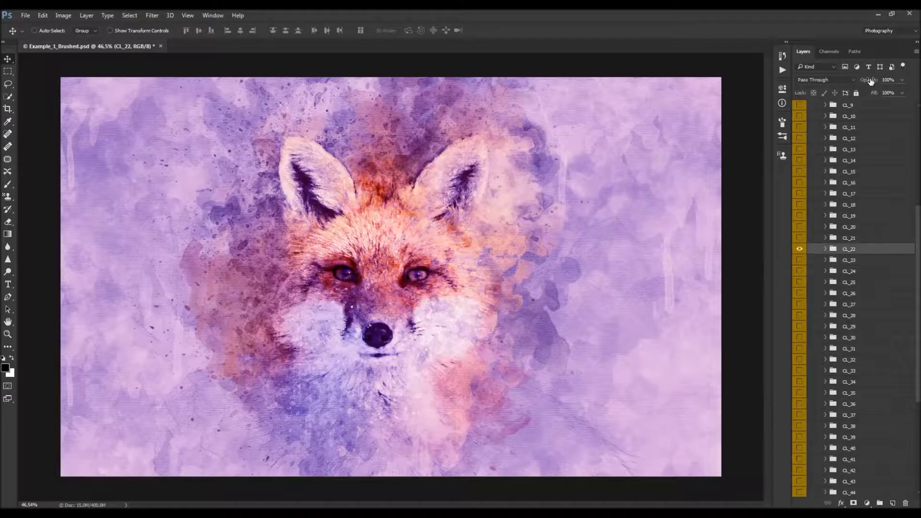
- Try combining the CL_17 and CL_14 color looks with CL_22, with CL_14 at 20% opacity, and hide all three
click(816, 194)
click(799, 194)
drag(864, 79, 834, 87)
click(832, 162)
click(799, 161)
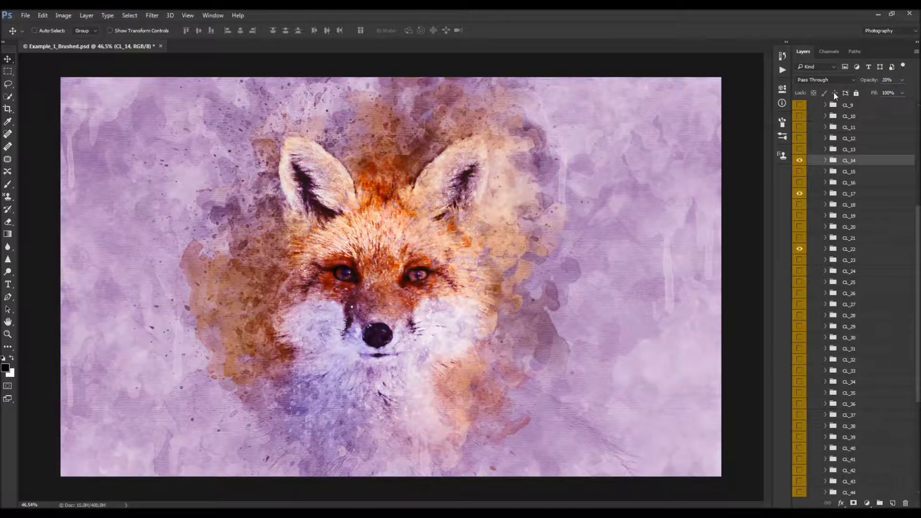
drag(800, 161, 802, 257)
- Show the CL_49 color look and set its opacity to 64%
scroll(853, 294, down, 3)
scroll(853, 294, down, 3)
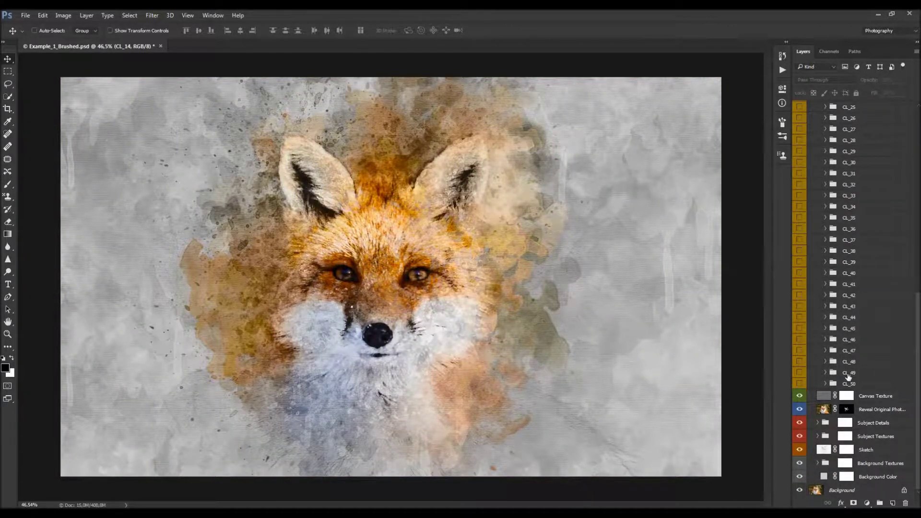
click(846, 375)
click(799, 372)
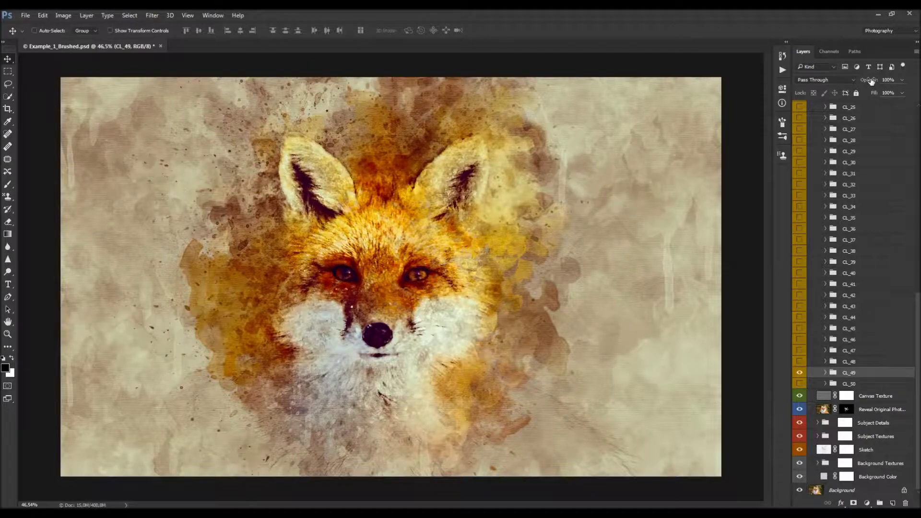
drag(873, 84, 840, 96)
key(ctrl+minus)
- Collapse the Color Looks group
scroll(543, 266, up, 1)
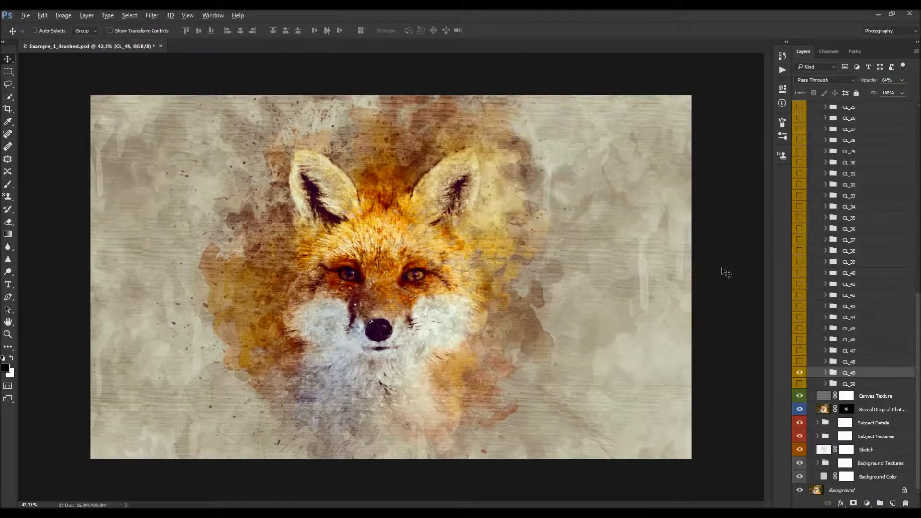
scroll(833, 262, up, 10)
scroll(833, 262, up, 2)
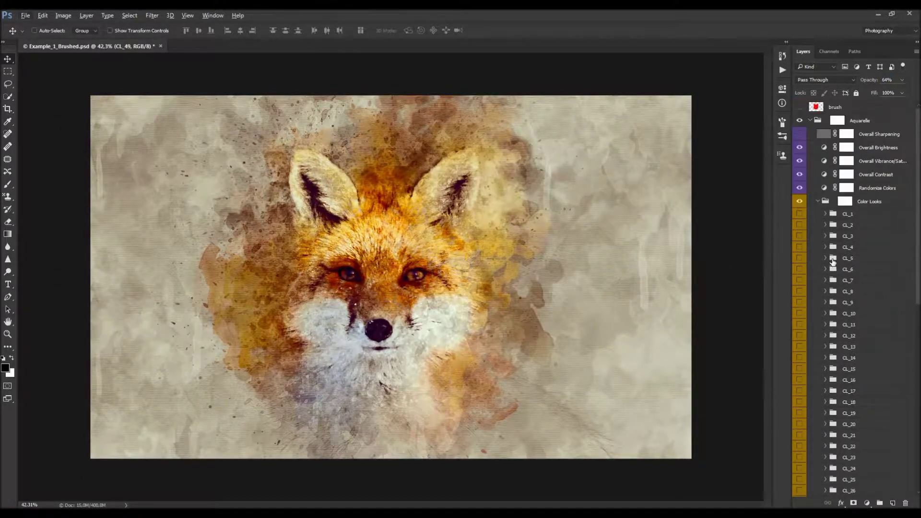
click(816, 202)
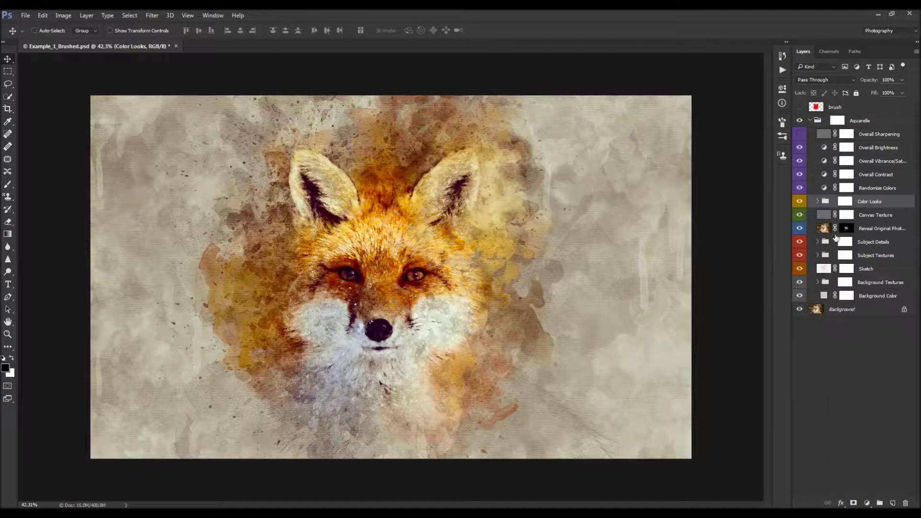
- Try shifting the hue of the Randomize Colors adjustment, undo the change, and close its settings
click(870, 191)
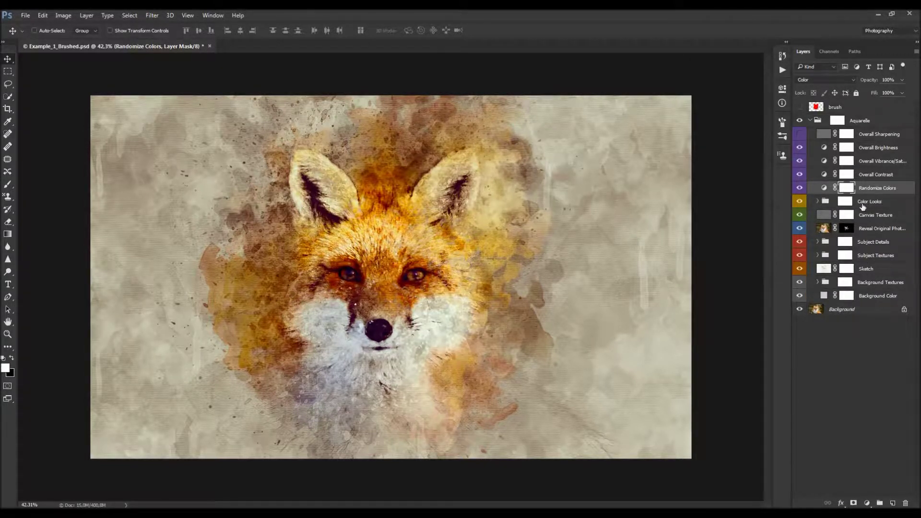
double_click(823, 188)
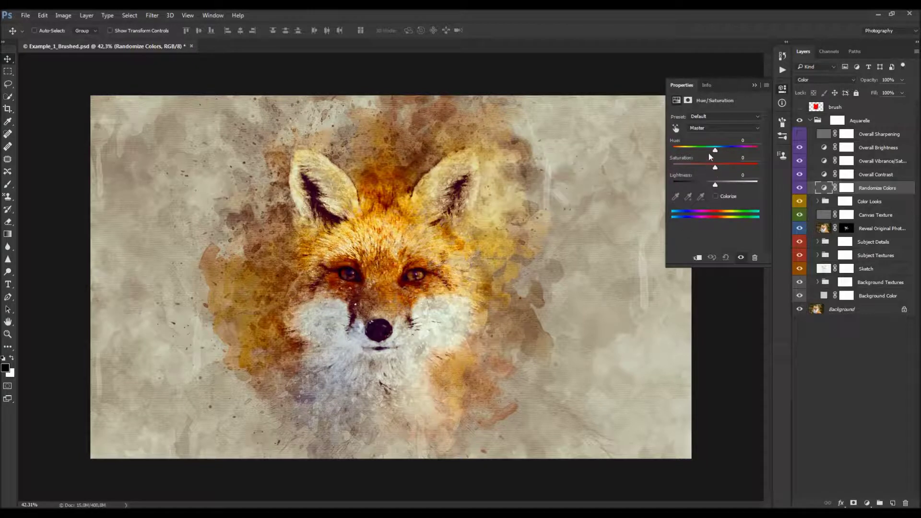
mouse_move(716, 149)
mouse_down()
mouse_move(689, 151)
mouse_move(729, 152)
mouse_move(666, 153)
mouse_move(732, 156)
mouse_up()
key(ctrl+z)
click(757, 85)
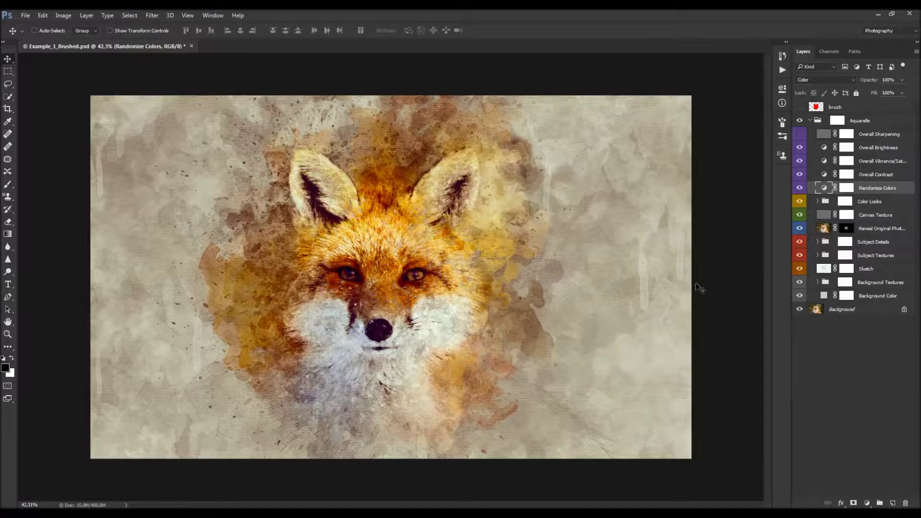
- Raise the Overall Contrast layer's opacity to 25% and toggle its visibility to compare the effect
click(872, 177)
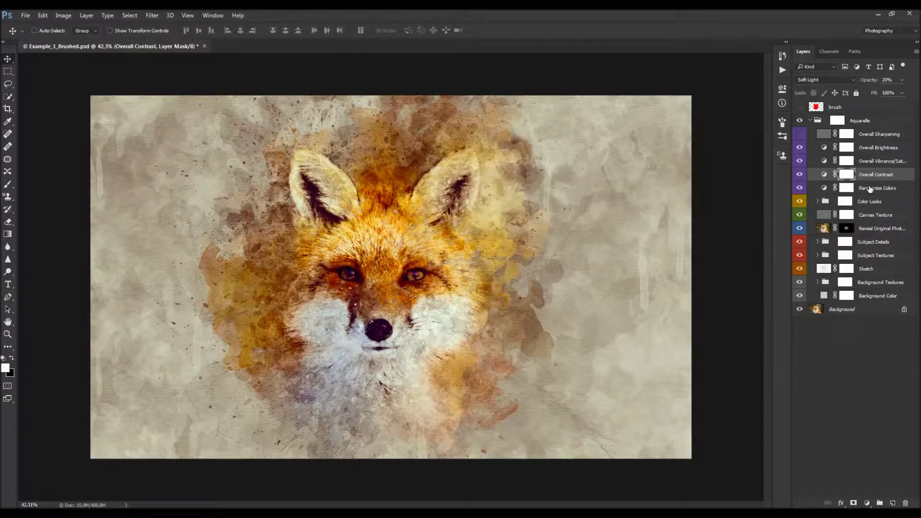
click(800, 176)
click(799, 176)
drag(869, 80, 716, 124)
click(799, 174)
click(799, 174)
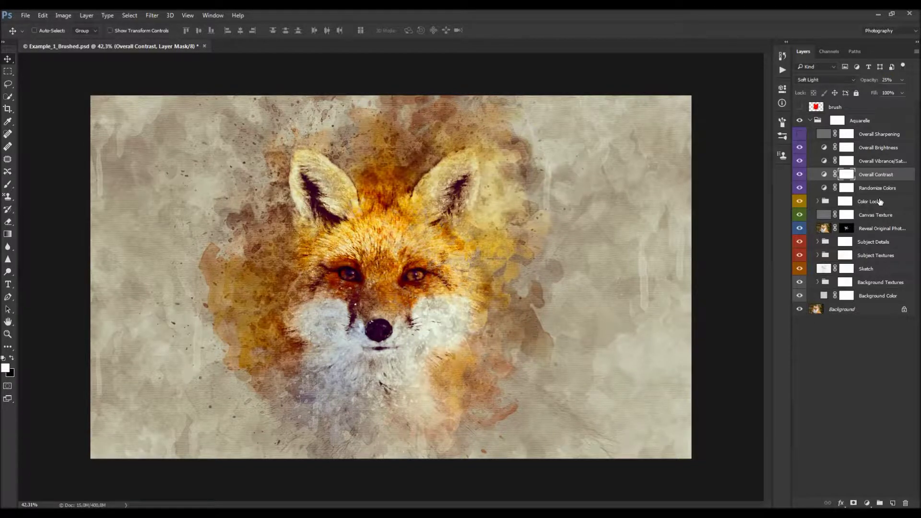
- Open the Overall Vibrance/Saturation adjustment and adjust its vibrance slightly
click(880, 167)
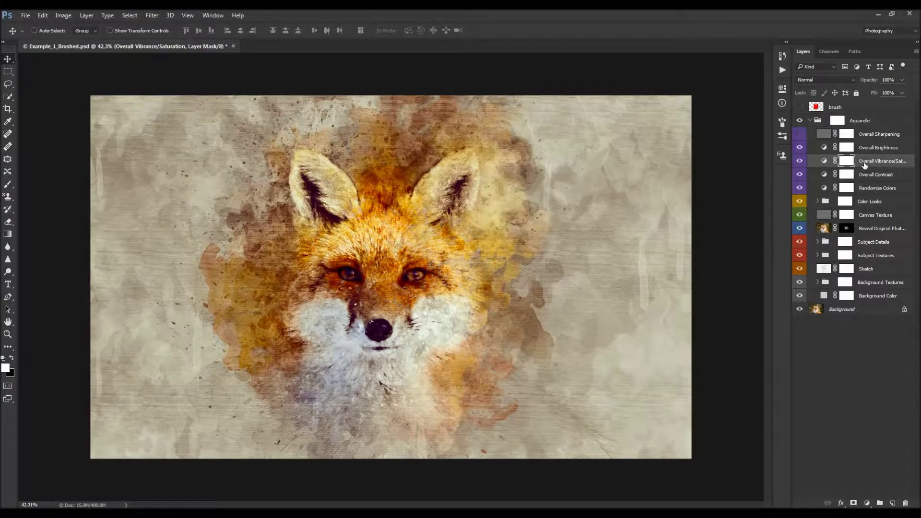
click(825, 162)
double_click(825, 162)
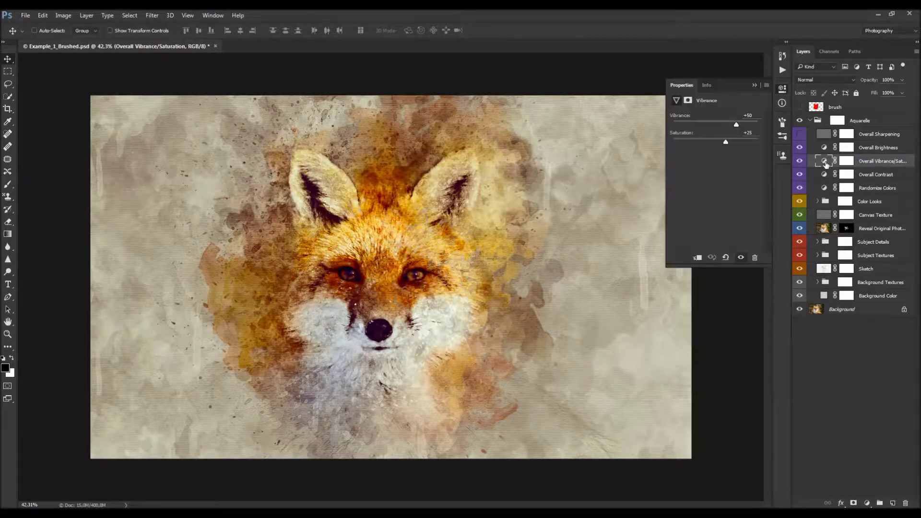
drag(729, 124, 732, 125)
- Open the Overall Brightness levels adjustment and set the white input level to 247
click(846, 147)
click(782, 89)
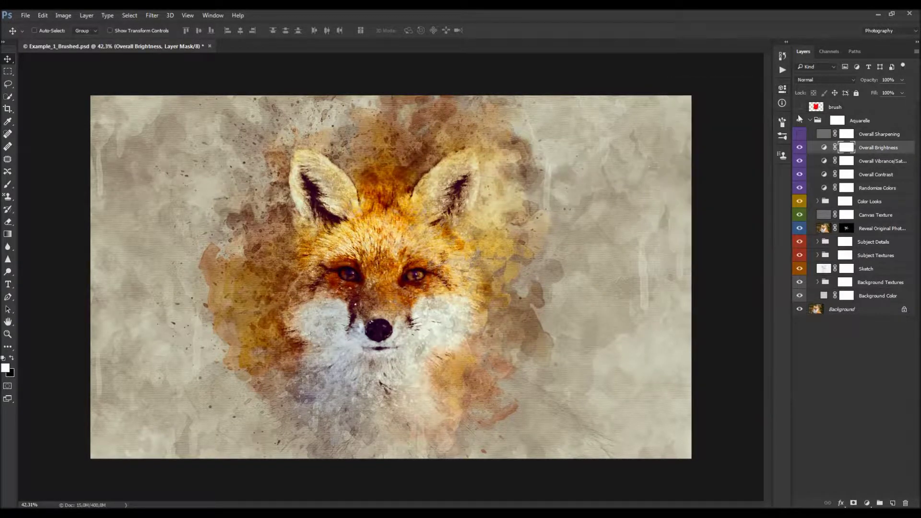
click(824, 148)
click(782, 88)
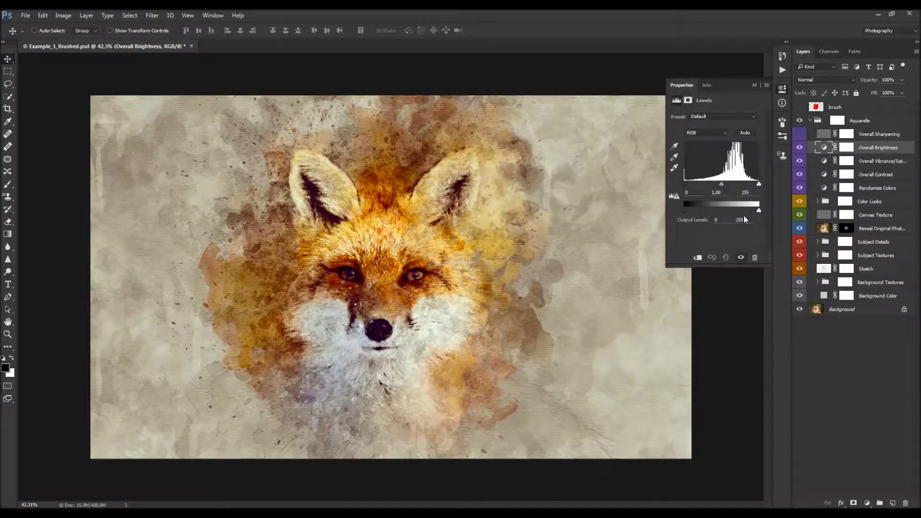
drag(758, 185, 757, 185)
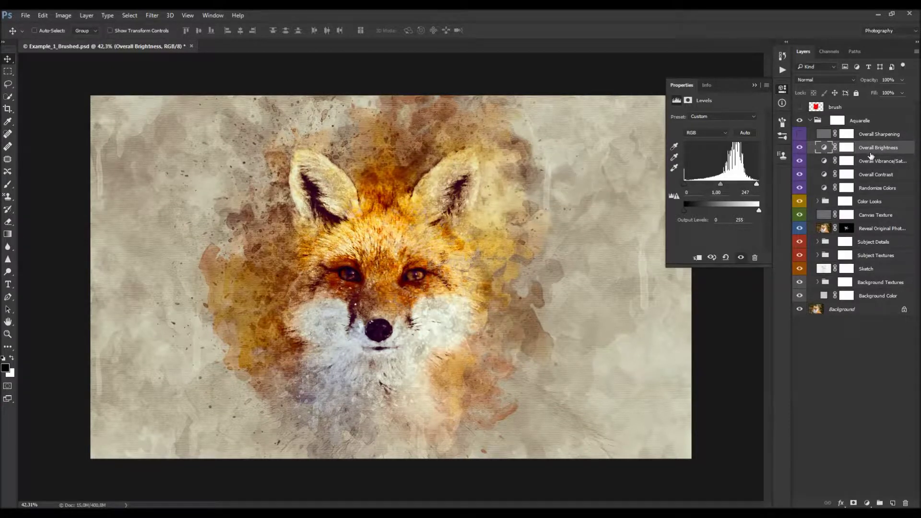
- Show the Overall Sharpening layer and inspect its effect on the fox up close
click(872, 139)
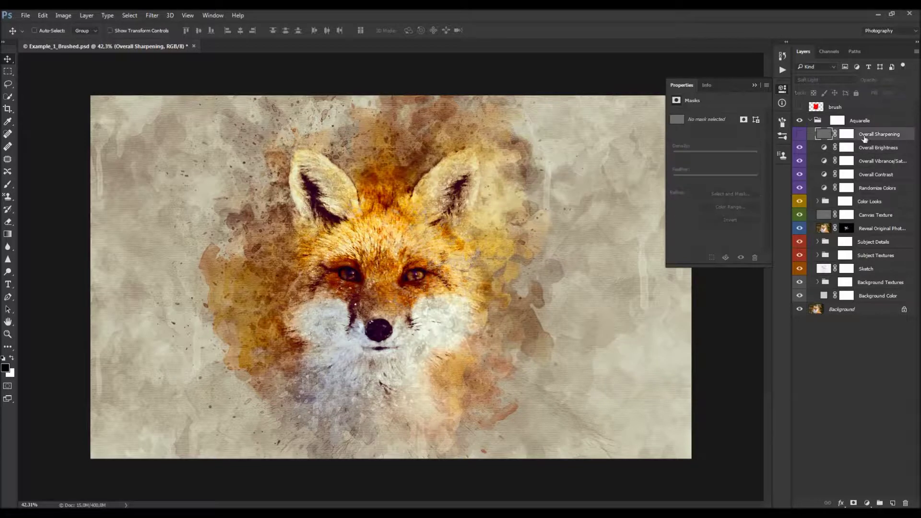
click(755, 85)
click(799, 134)
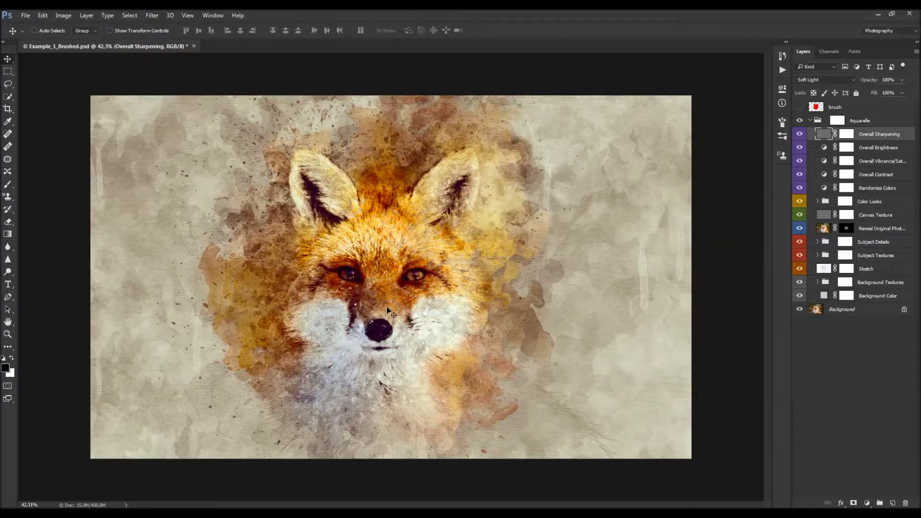
drag(481, 314, 628, 306)
scroll(623, 302, up, 2)
drag(620, 265, 662, 297)
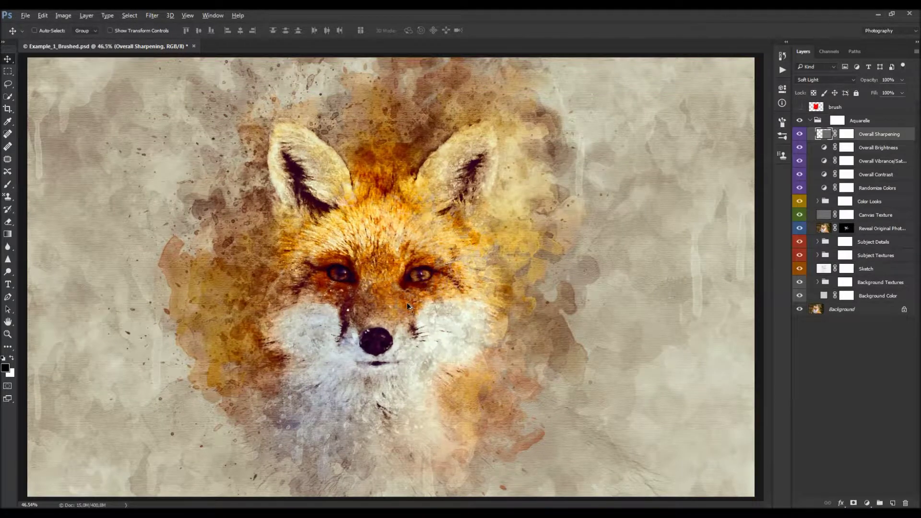
scroll(410, 304, down, 1)
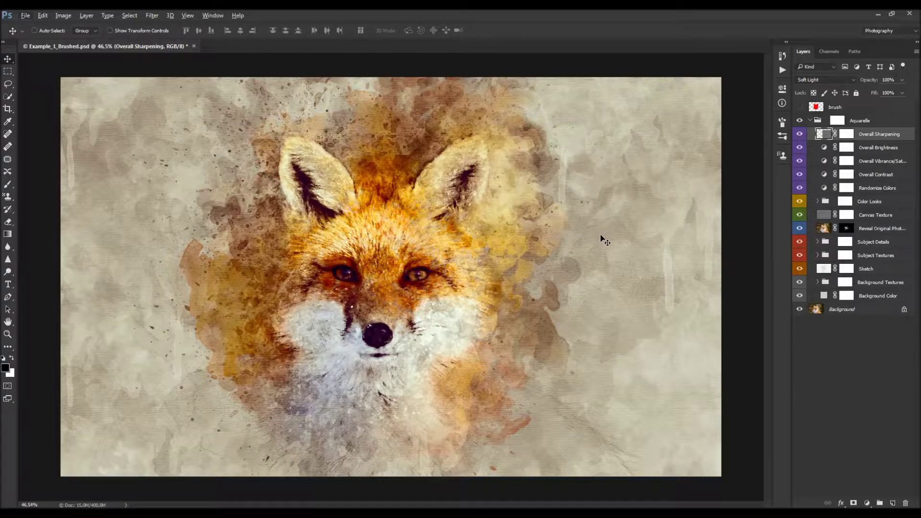
- Replace the Overall Sharpening layer with a desaturated merged copy of all visible layers
key(Delete)
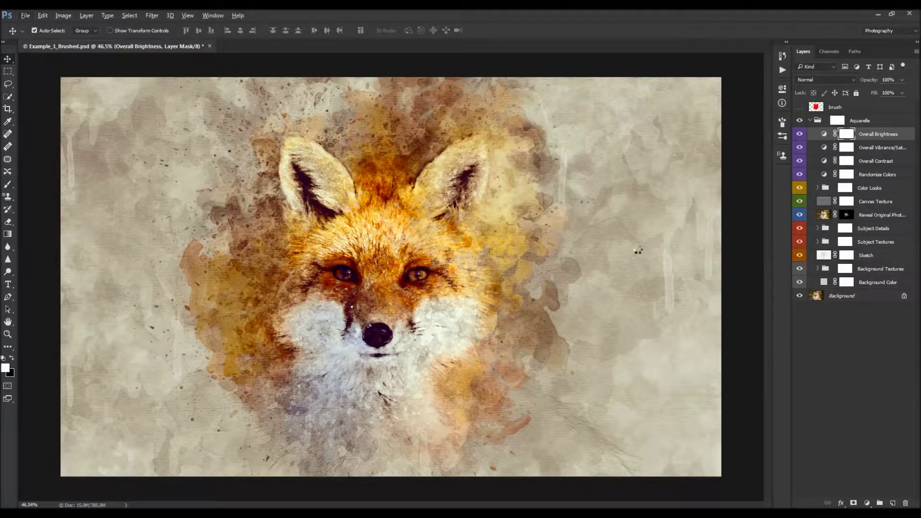
key(ctrl+shift+alt+e)
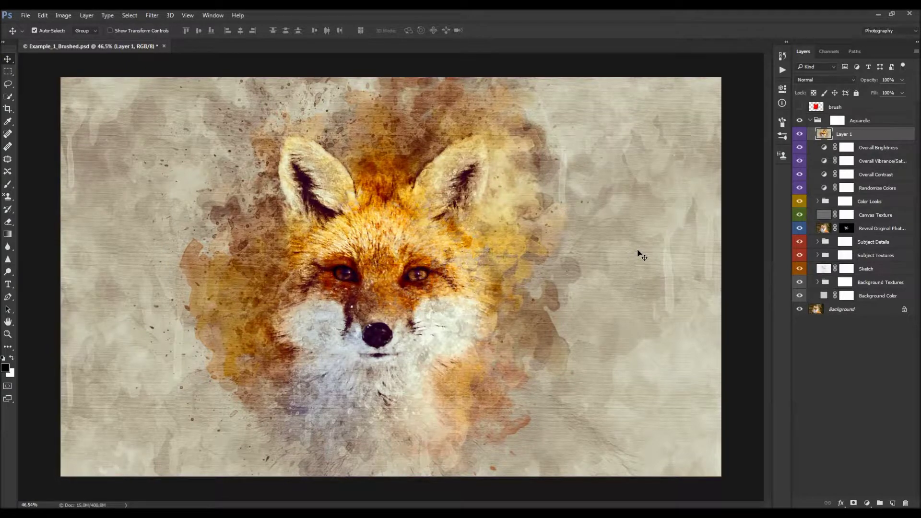
key(ctrl+shift+u)
- Apply a High Pass filter with a radius of 2 pixels to the desaturated merged layer
click(154, 16)
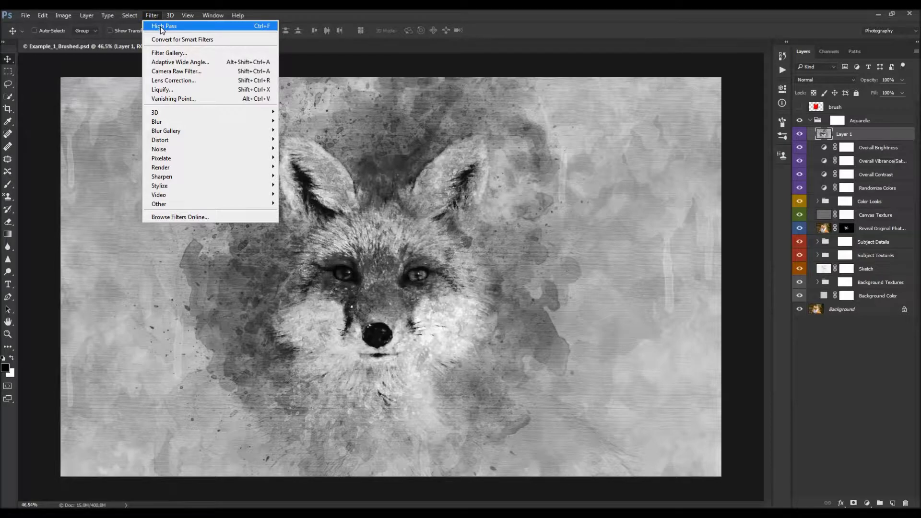
mouse_move(219, 205)
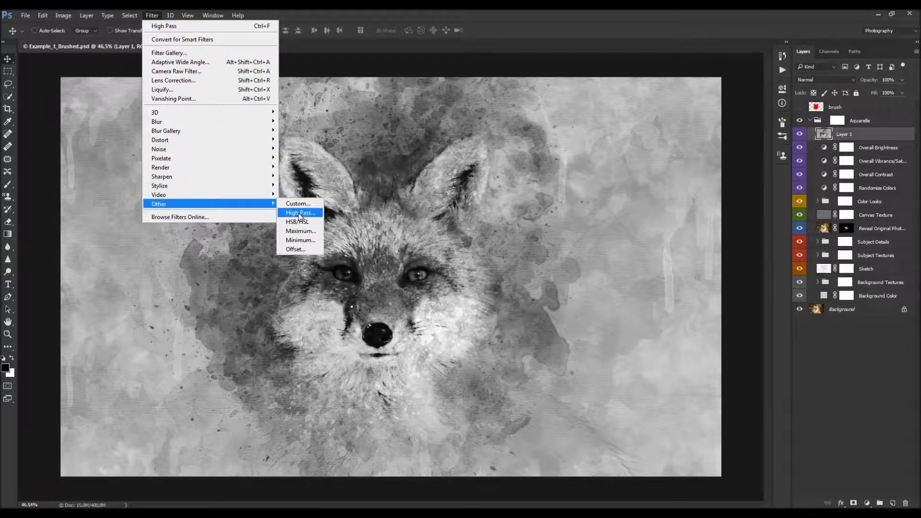
click(301, 214)
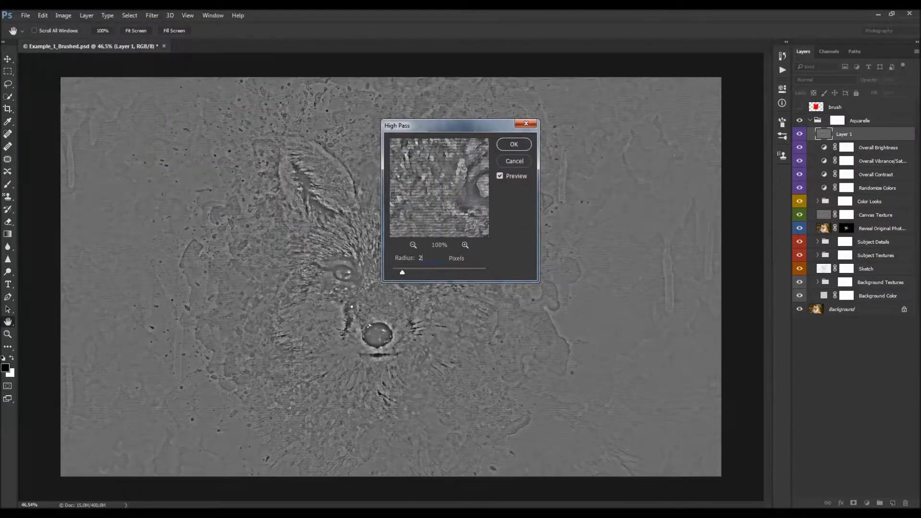
key(Return)
- Set the High Pass layer's blend mode to Soft Light and its opacity to 100%
click(825, 79)
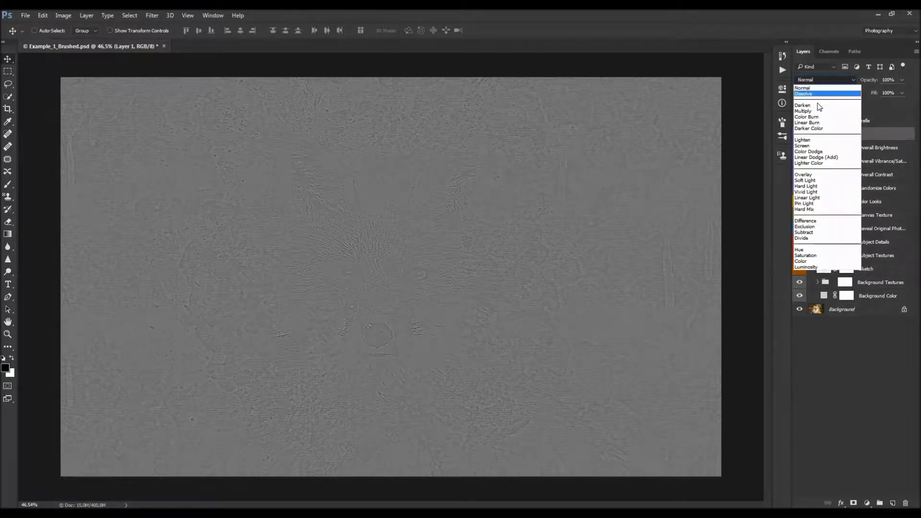
click(804, 182)
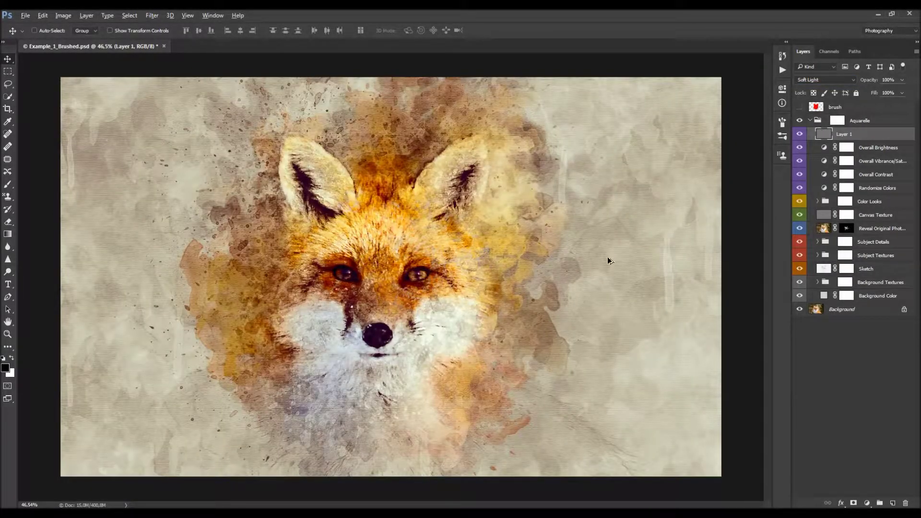
scroll(608, 259, down, 1)
click(888, 79)
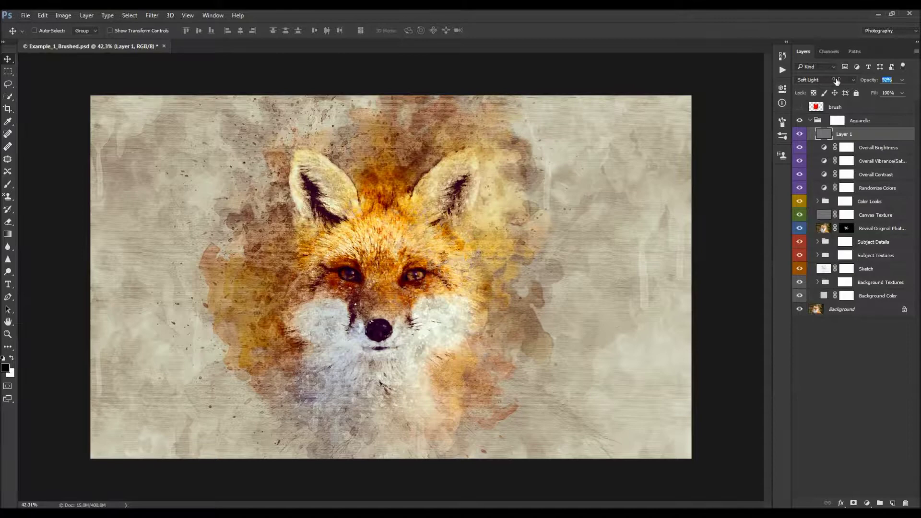
mouse_move(920, 91)
mouse_down()
mouse_move(600, 107)
mouse_move(919, 102)
mouse_up()
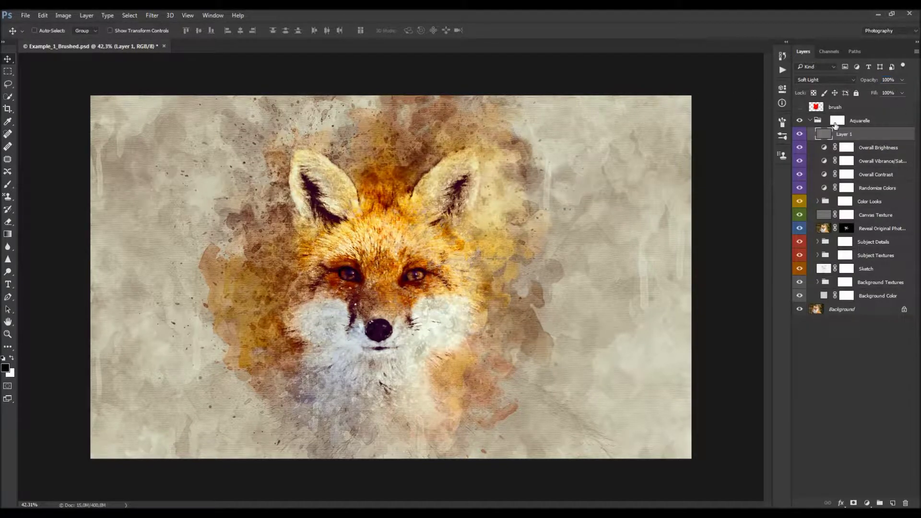
- Collapse the Aquarelle group and toggle its visibility to compare the artwork with the original photo
click(810, 120)
click(799, 120)
click(799, 120)
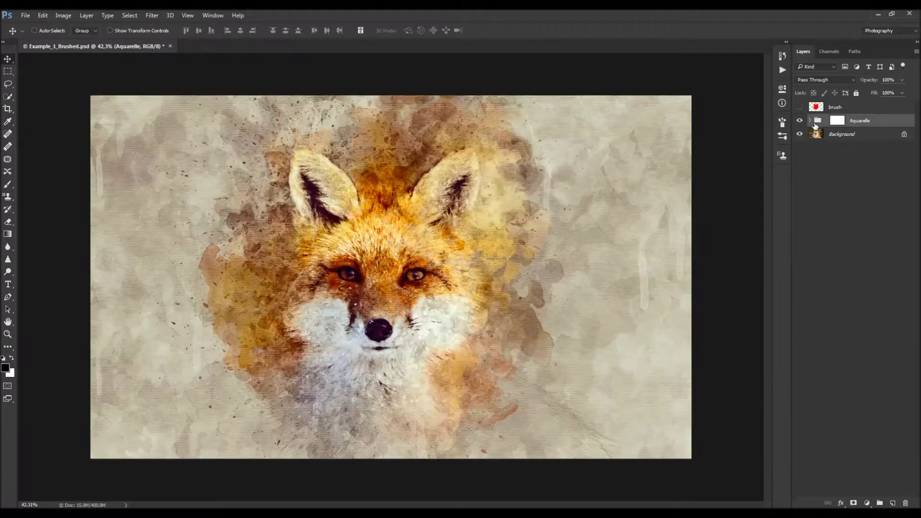
- Show the red brush layer to examine the painted subject area, and hide it again
click(799, 106)
click(819, 108)
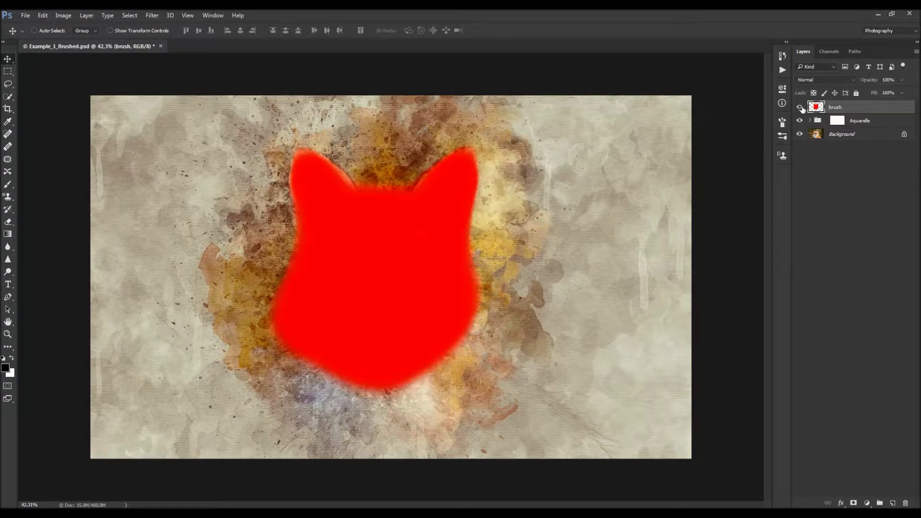
click(799, 107)
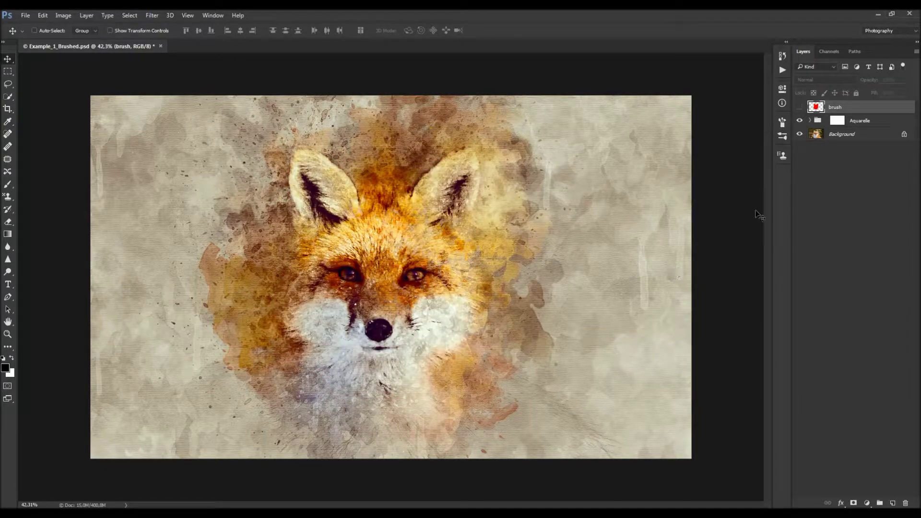
click(864, 121)
key(Delete)
click(799, 107)
click(782, 70)
click(781, 72)
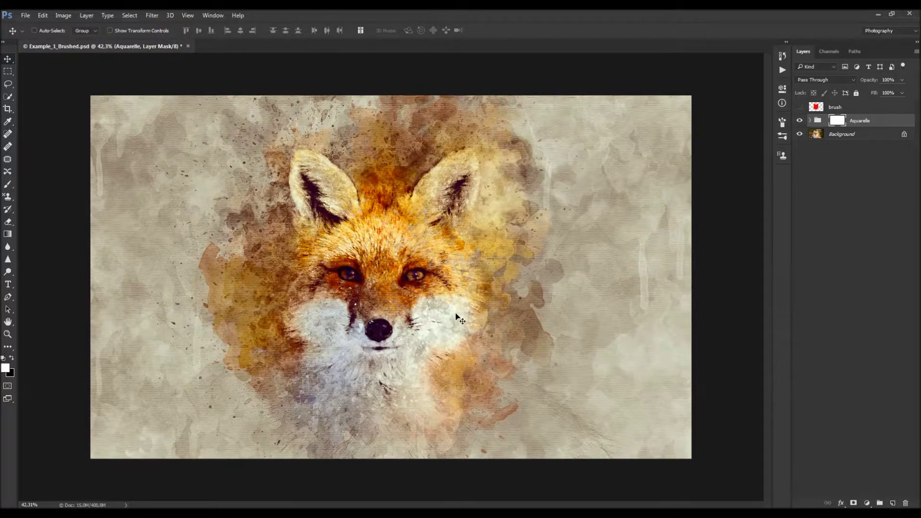
- Crop the canvas tighter around the fox, trimming both sides and a narrow strip along the artwork's upper edge
key(c)
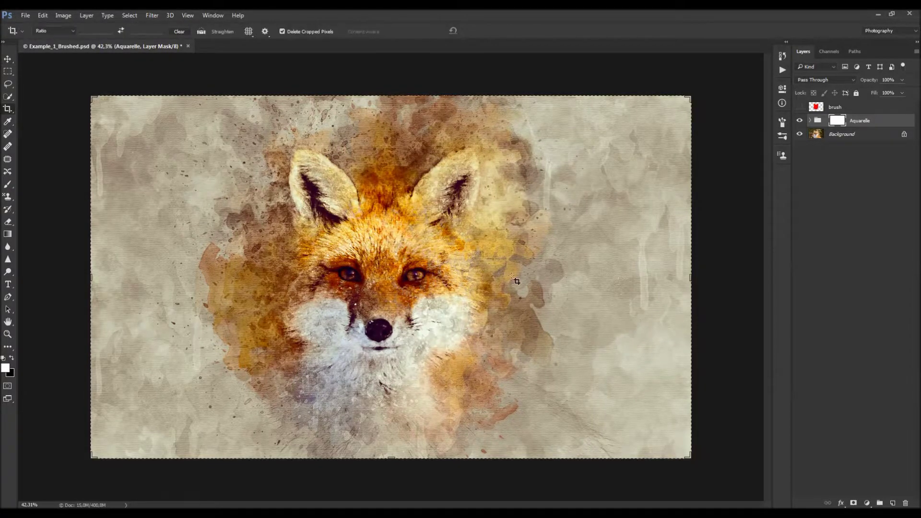
click(684, 276)
drag(684, 276, 666, 276)
drag(119, 274, 147, 275)
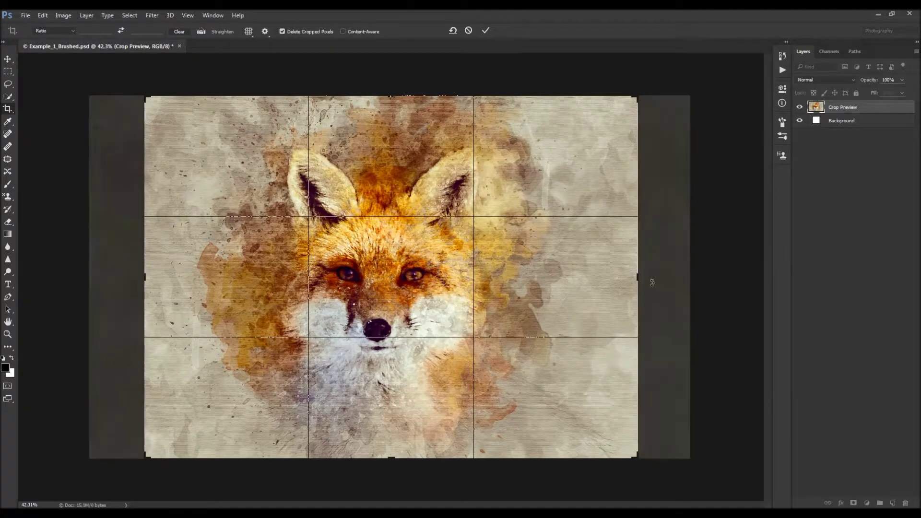
drag(638, 275, 640, 276)
drag(144, 275, 149, 276)
drag(634, 279, 633, 280)
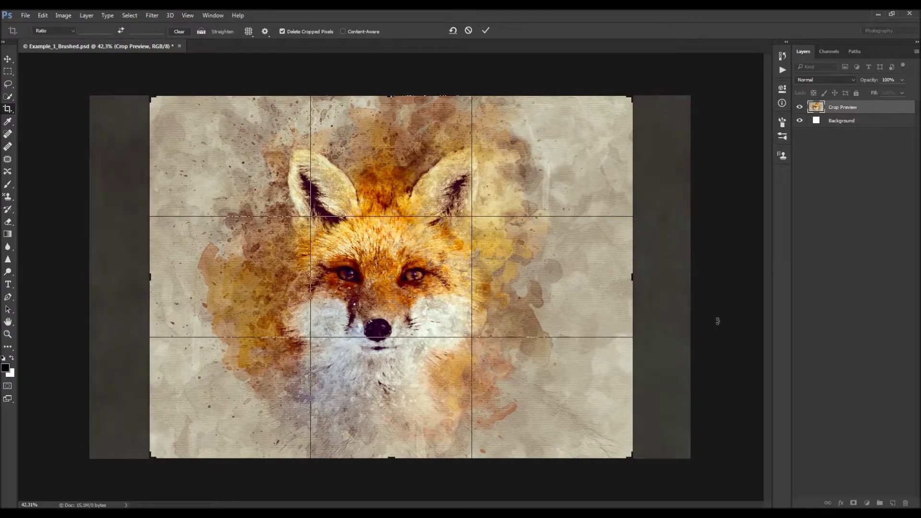
drag(392, 97, 391, 107)
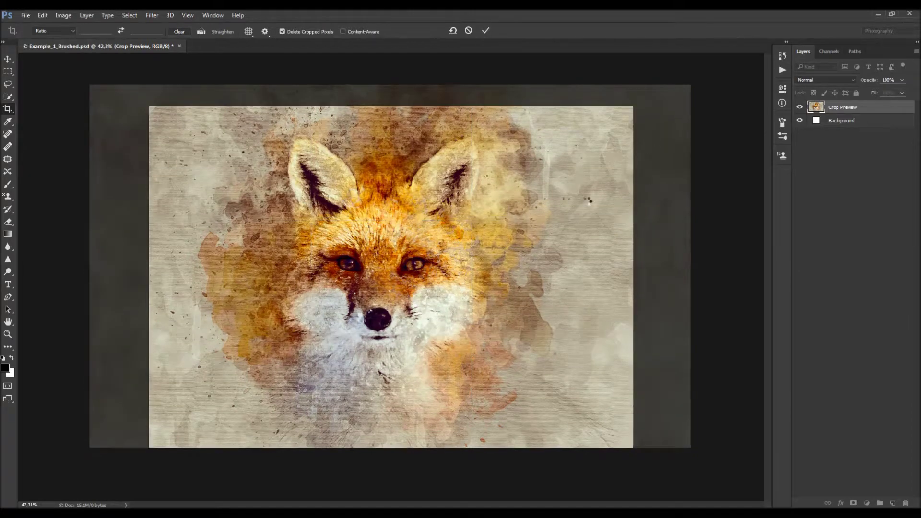
key(Return)
key(v)
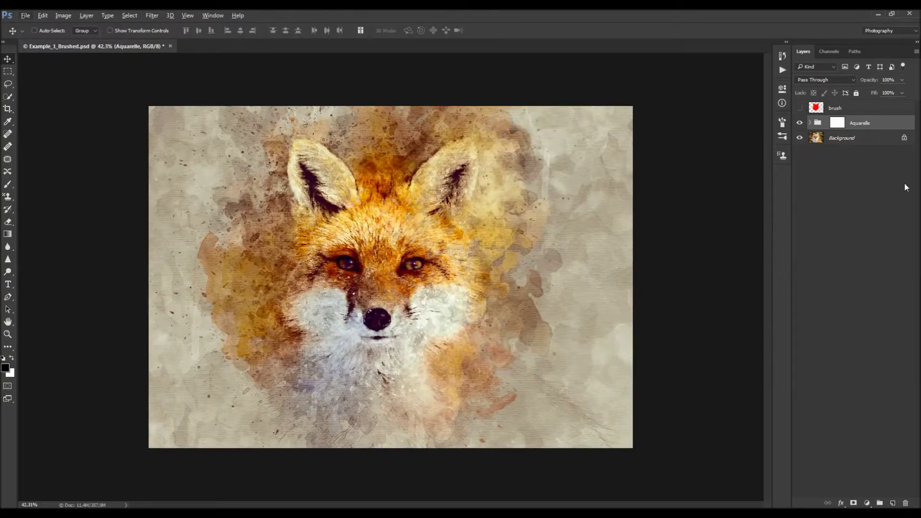
- Place a duplicate of the Background layer directly above the Aquarelle group and hide it after comparing the photo with the artwork
click(842, 137)
key(ctrl+j)
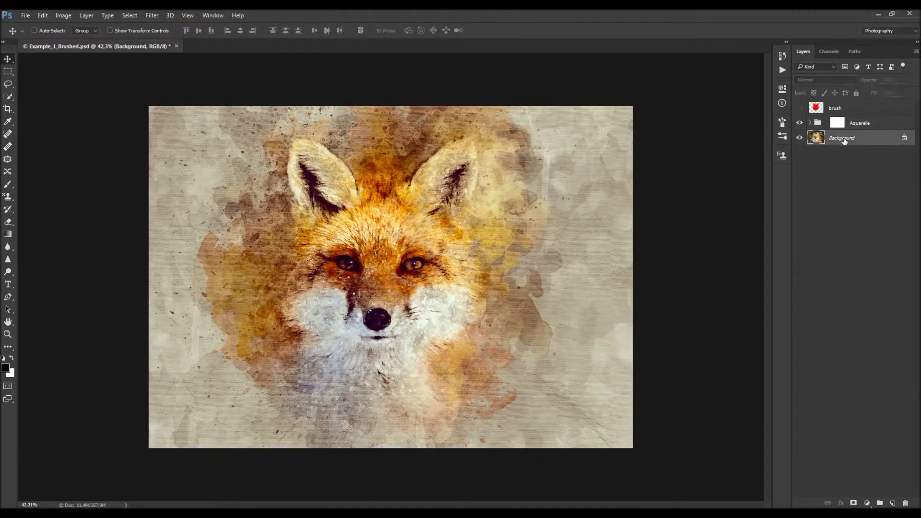
drag(866, 145, 854, 118)
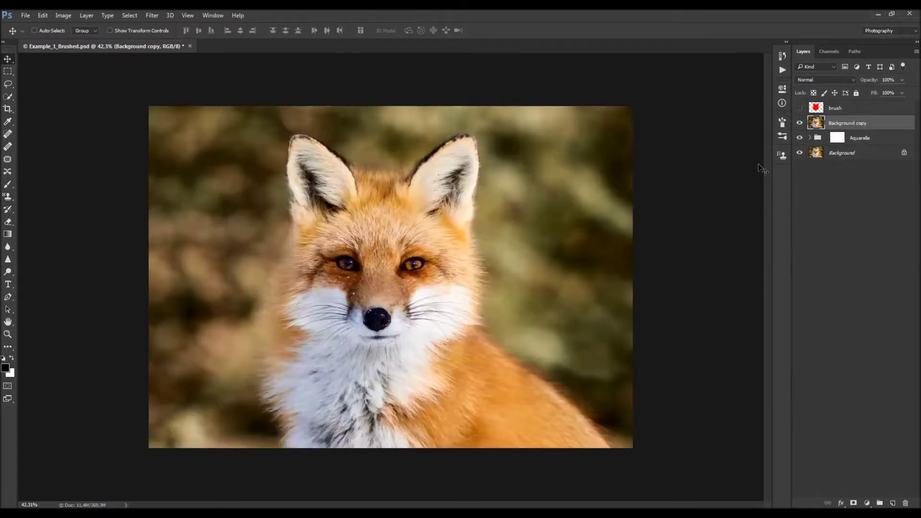
click(800, 123)
scroll(410, 313, up, 1)
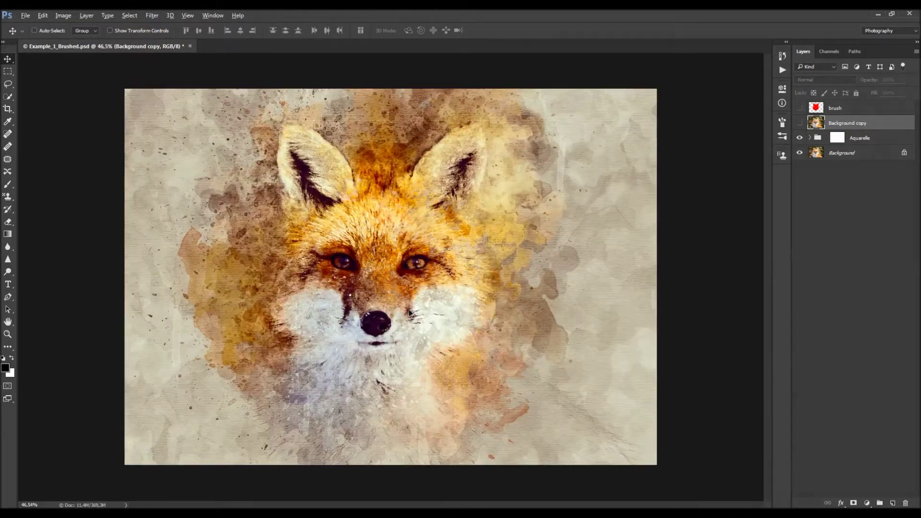
scroll(524, 310, down, 1)
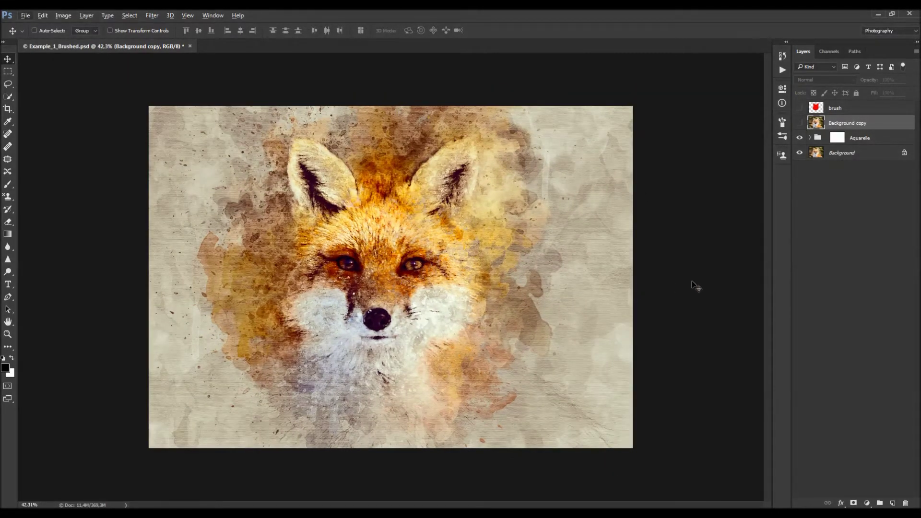